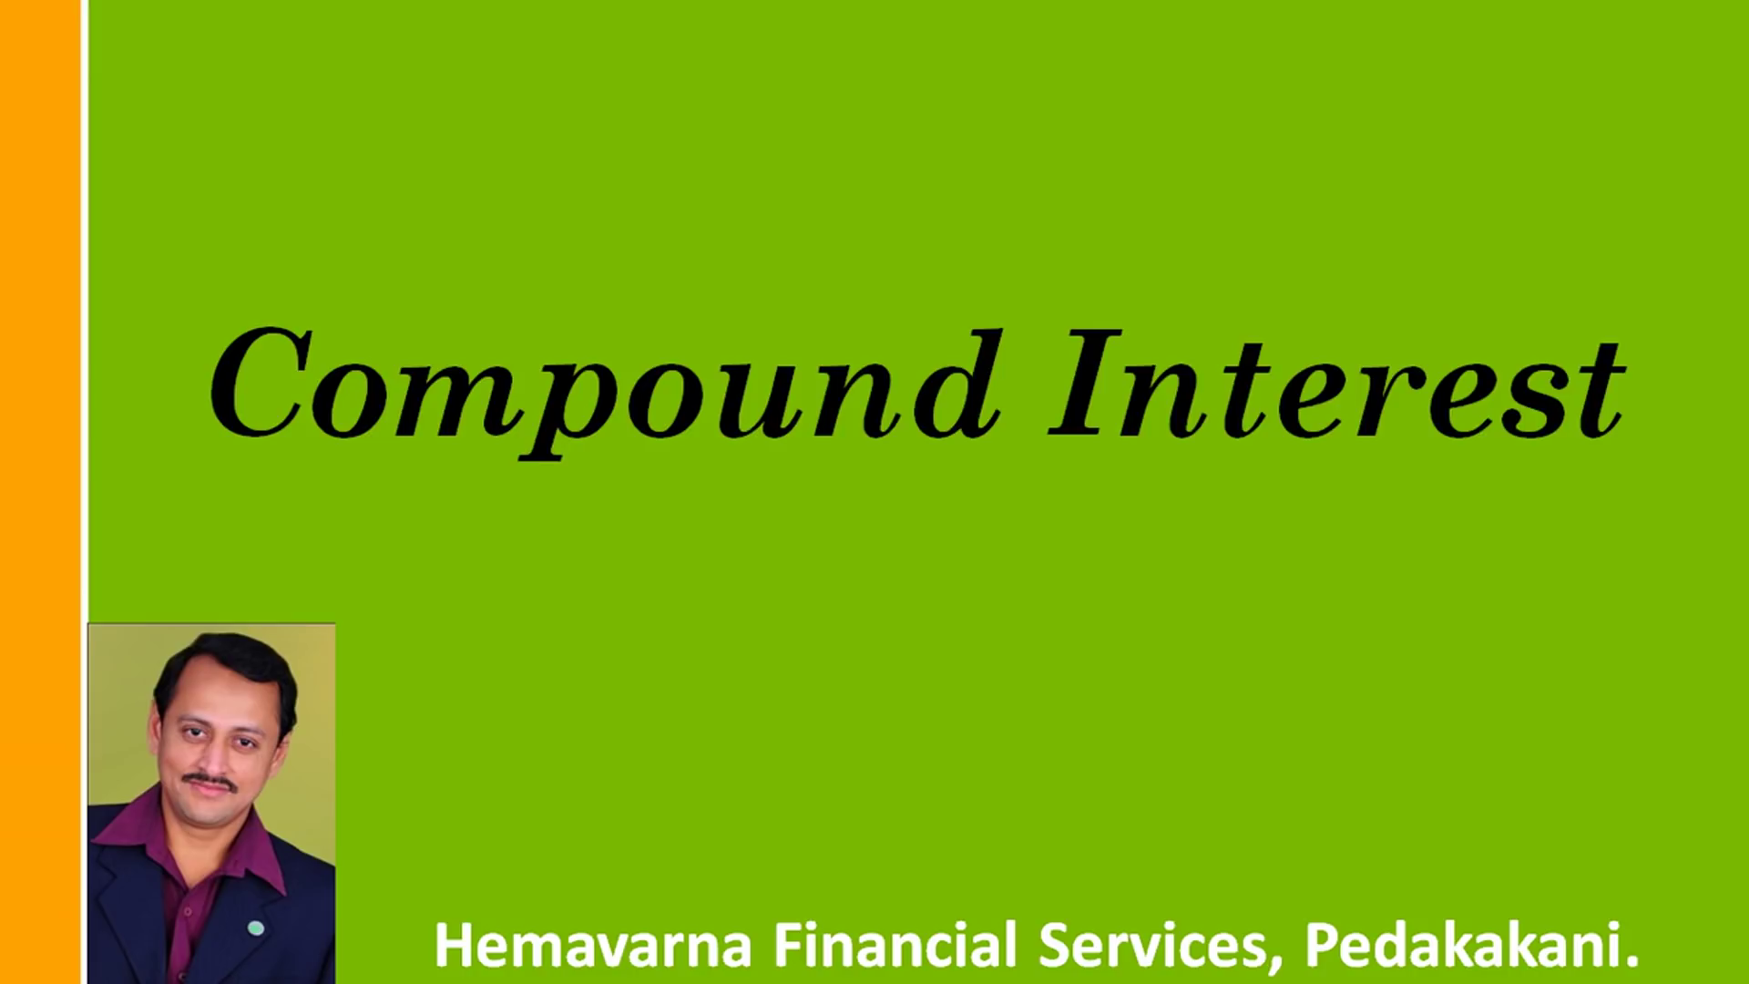
# Switch from the slideshow to the Excel workbook with the monthly investment, years and rate table
pyautogui.hotkey('alt', 'Tab')
pyautogui.hotkey('alt', 'Tab')
pyautogui.hotkey('alt', 'Tab')
pyautogui.hotkey('alt', 'Tab')
pyautogui.hotkey('alt', 'Tab')
pyautogui.hotkey('alt', 'Tab')
pyautogui.hotkey('alt', 'Tab')
pyautogui.hotkey('alt', 'Tab')
pyautogui.hotkey('alt', 'Tab')
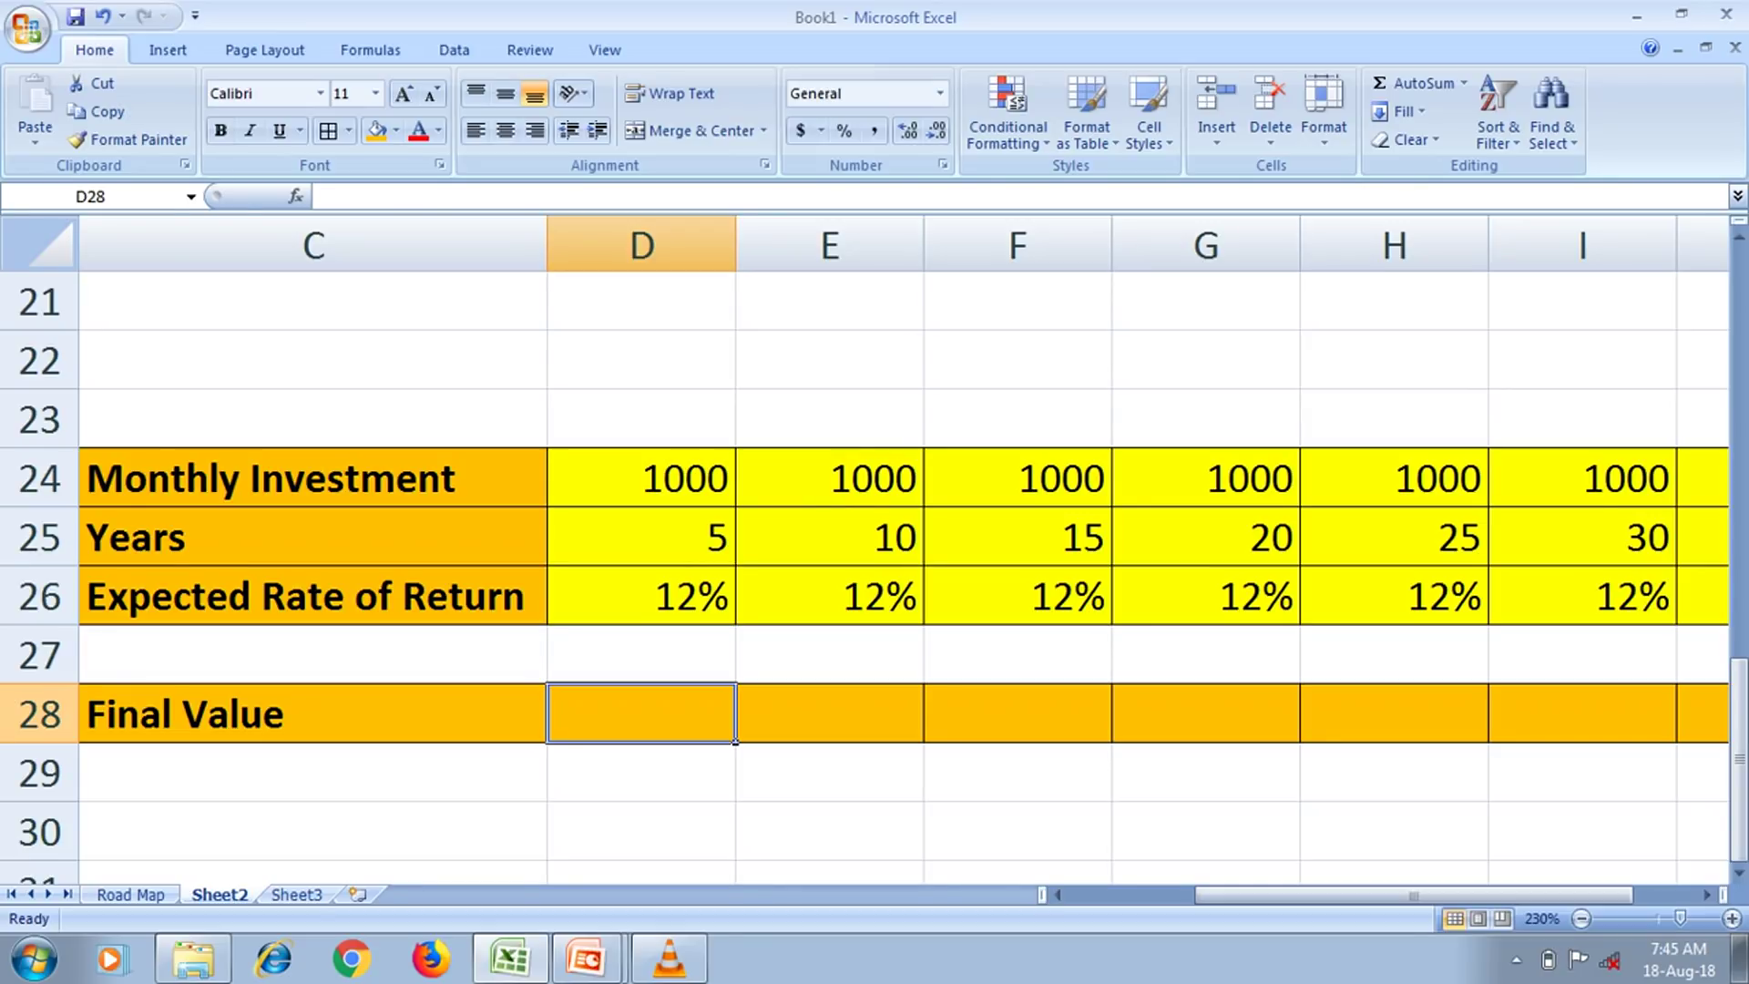
pyautogui.click(641, 478)
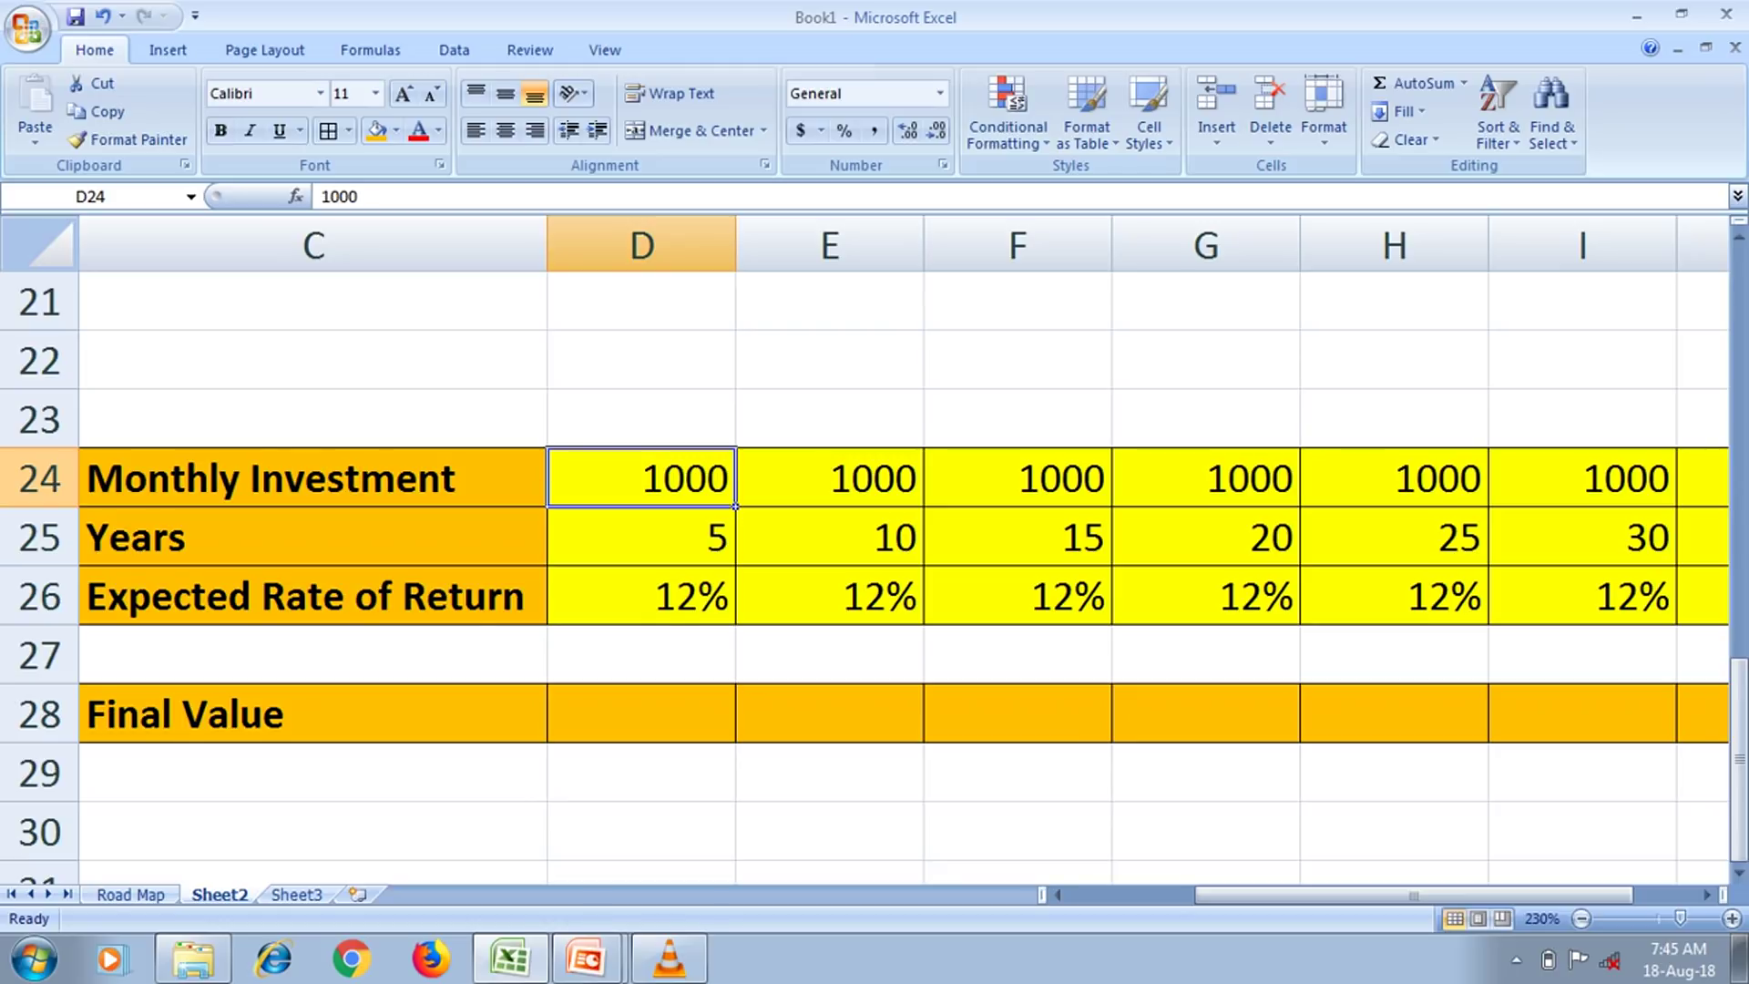
pyautogui.click(641, 537)
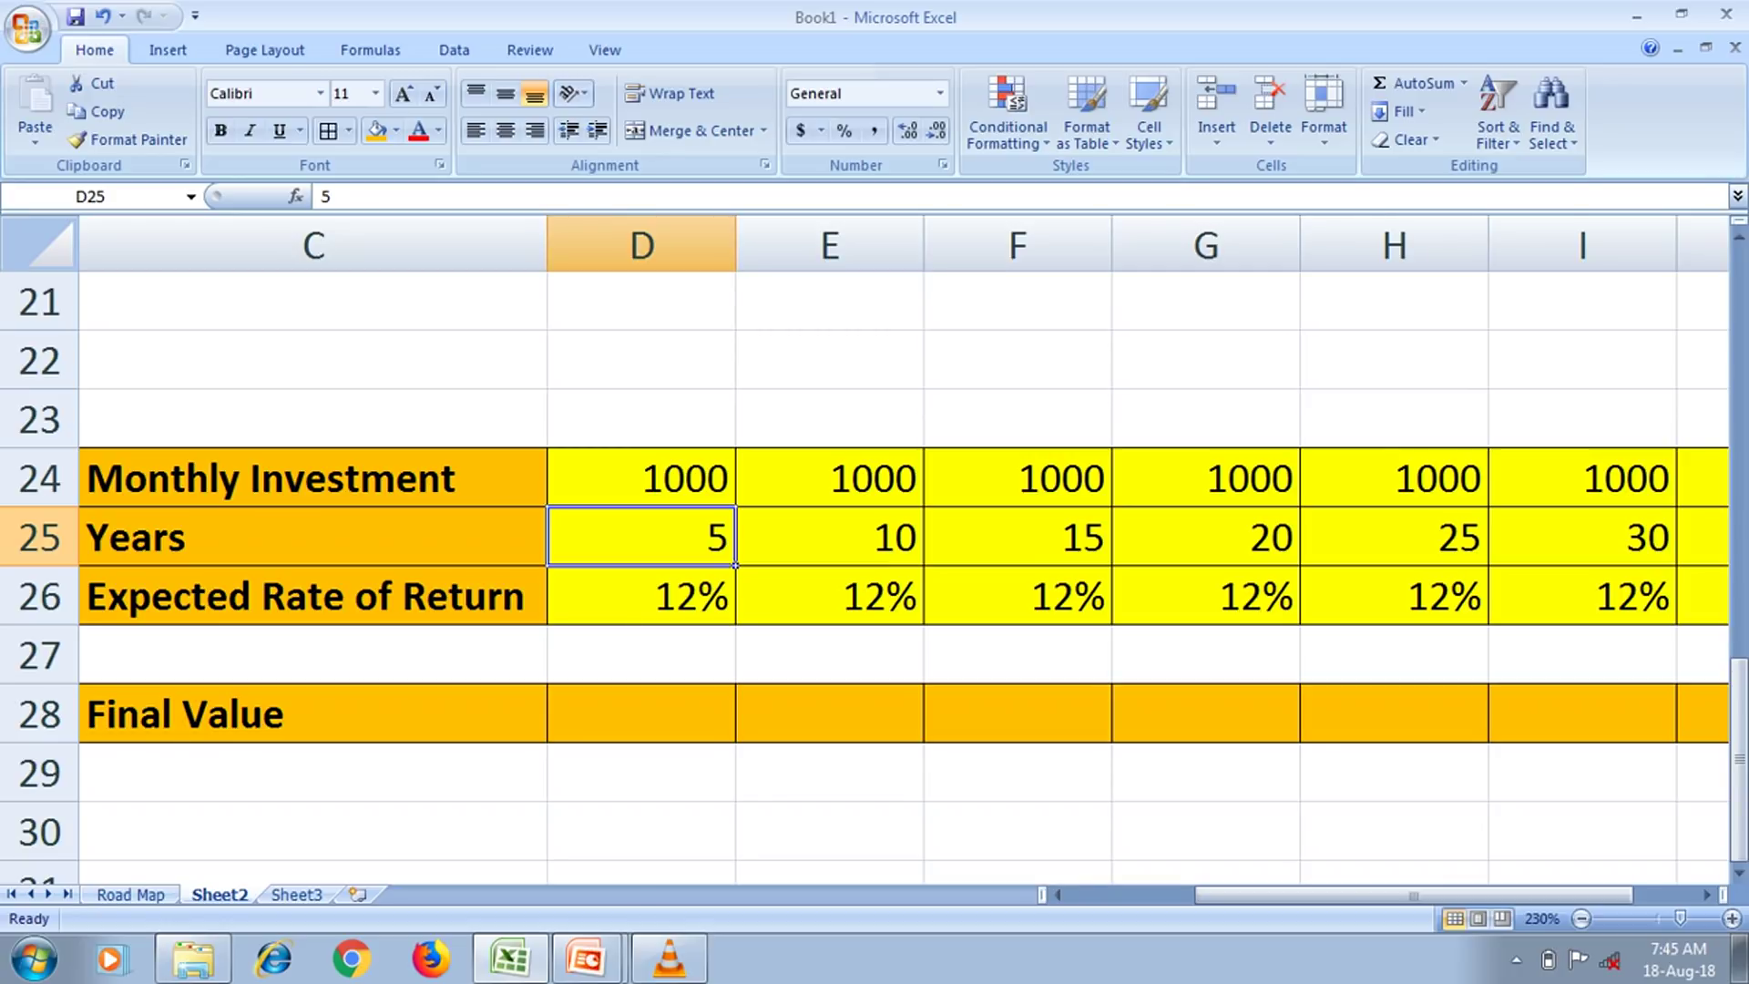
pyautogui.click(642, 595)
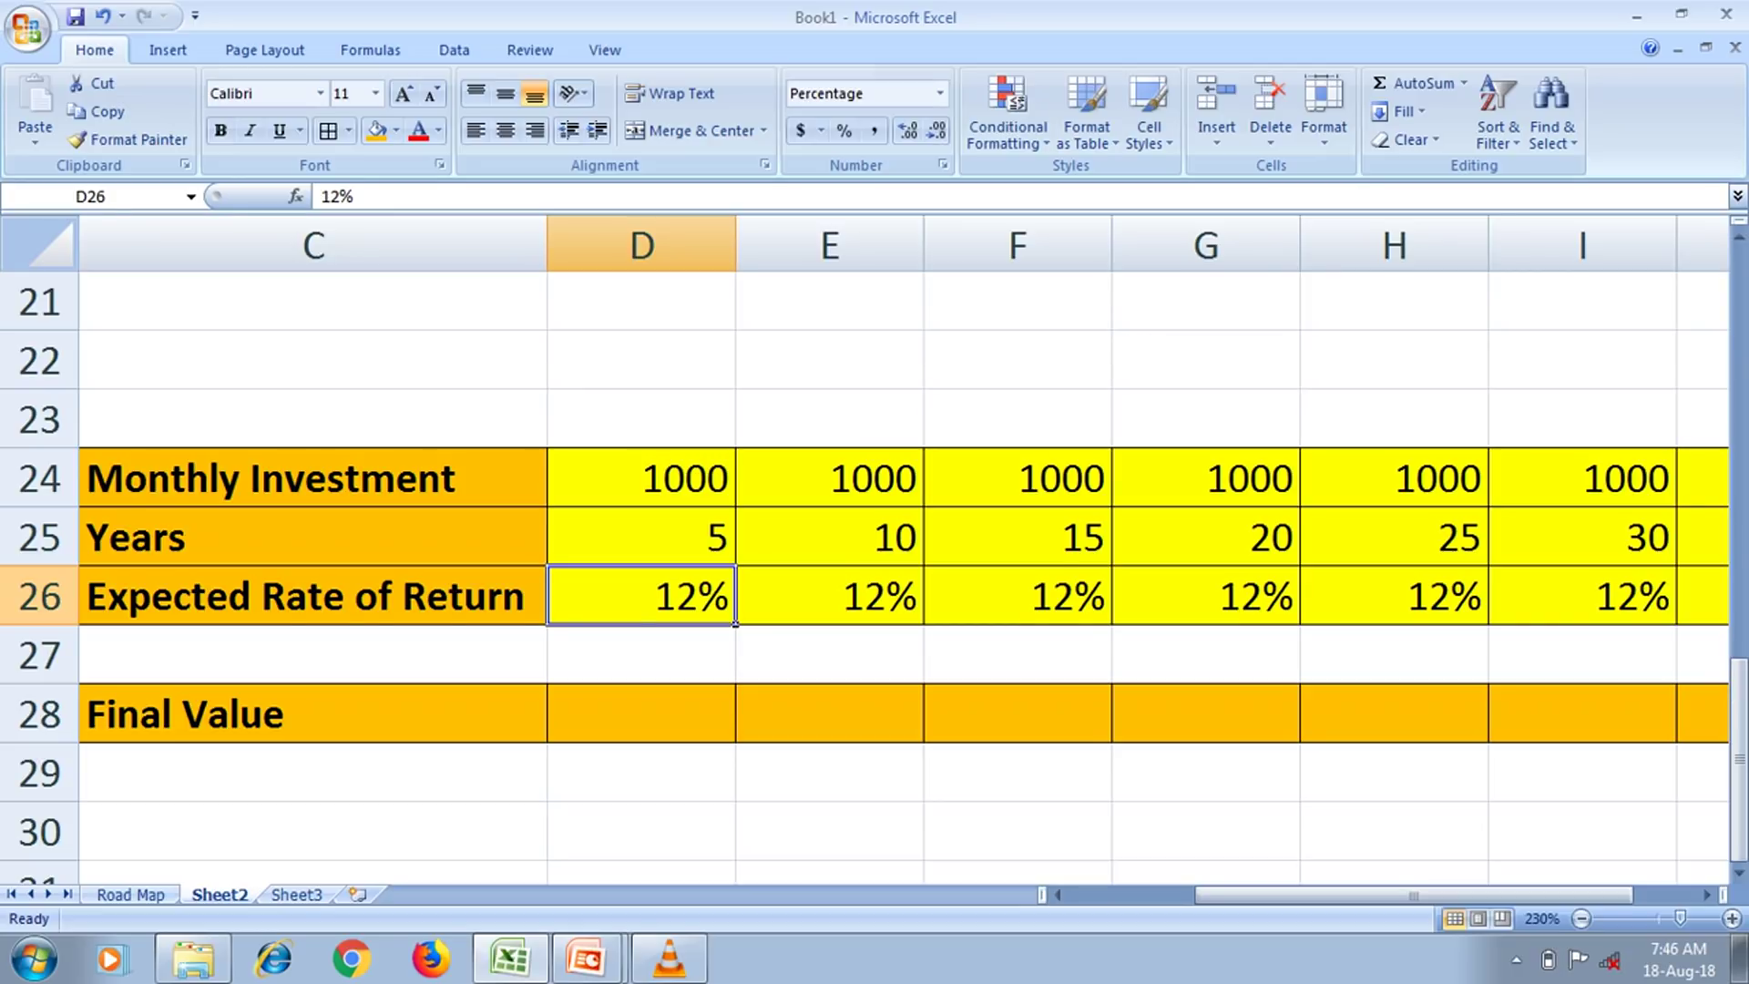
pyautogui.click(641, 713)
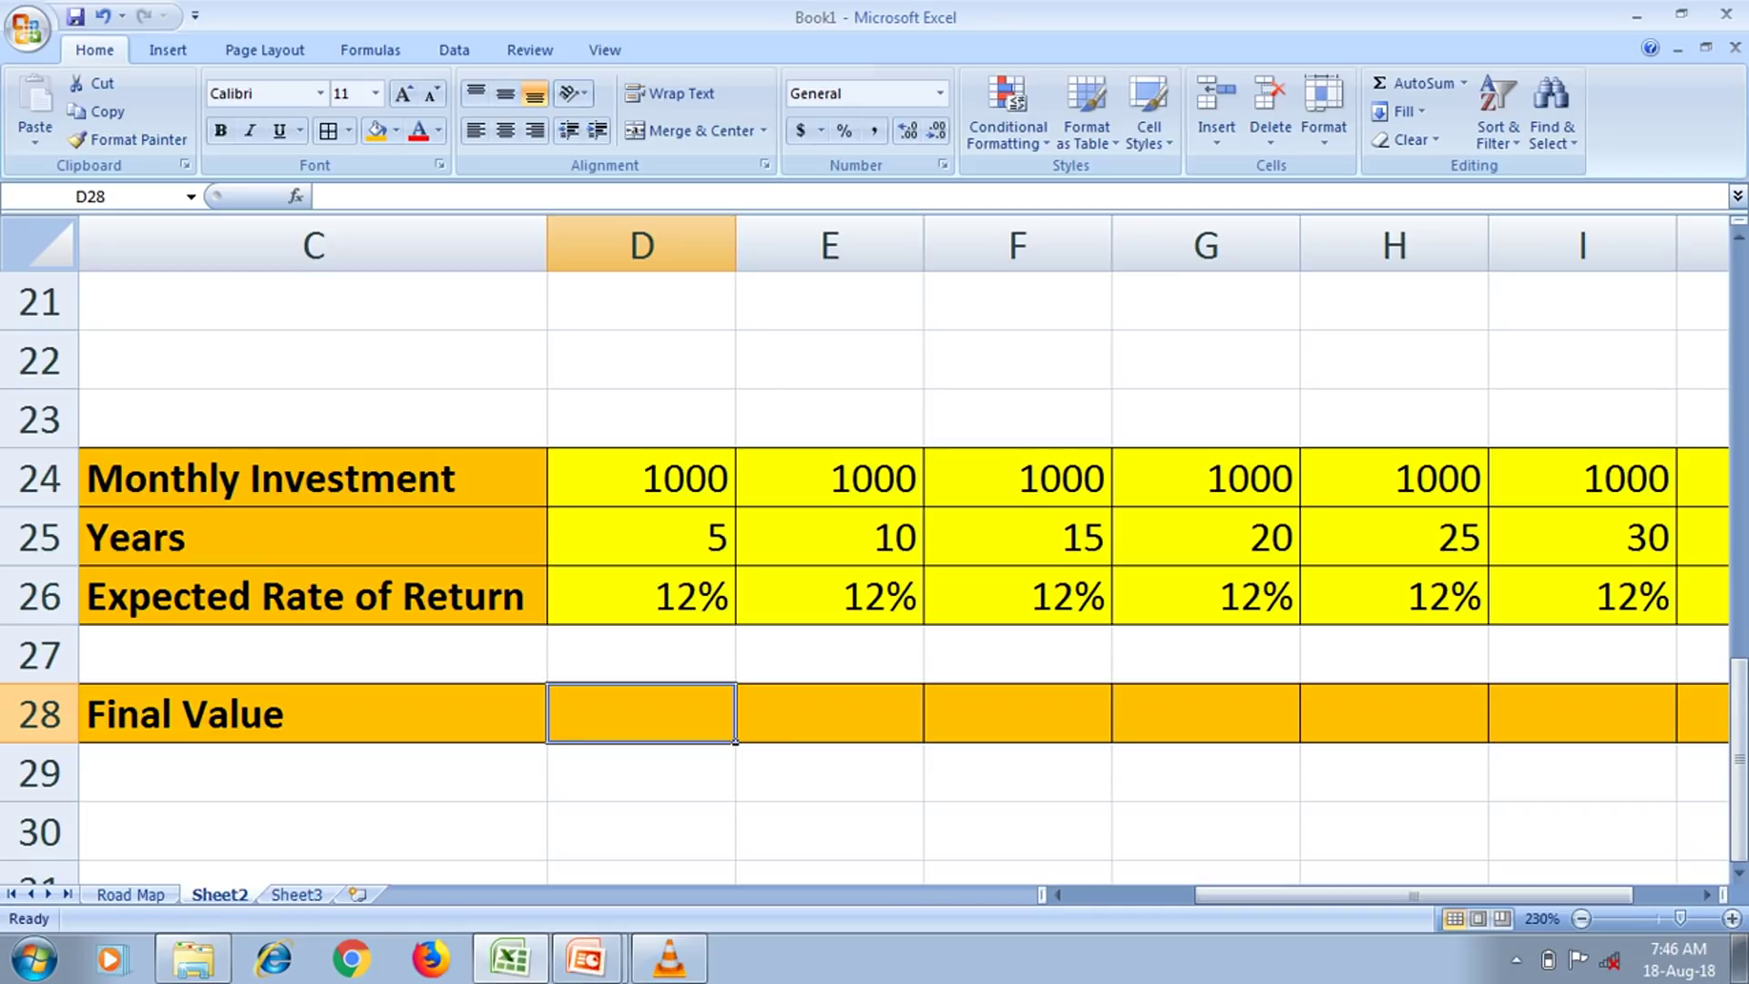
pyautogui.write('=')
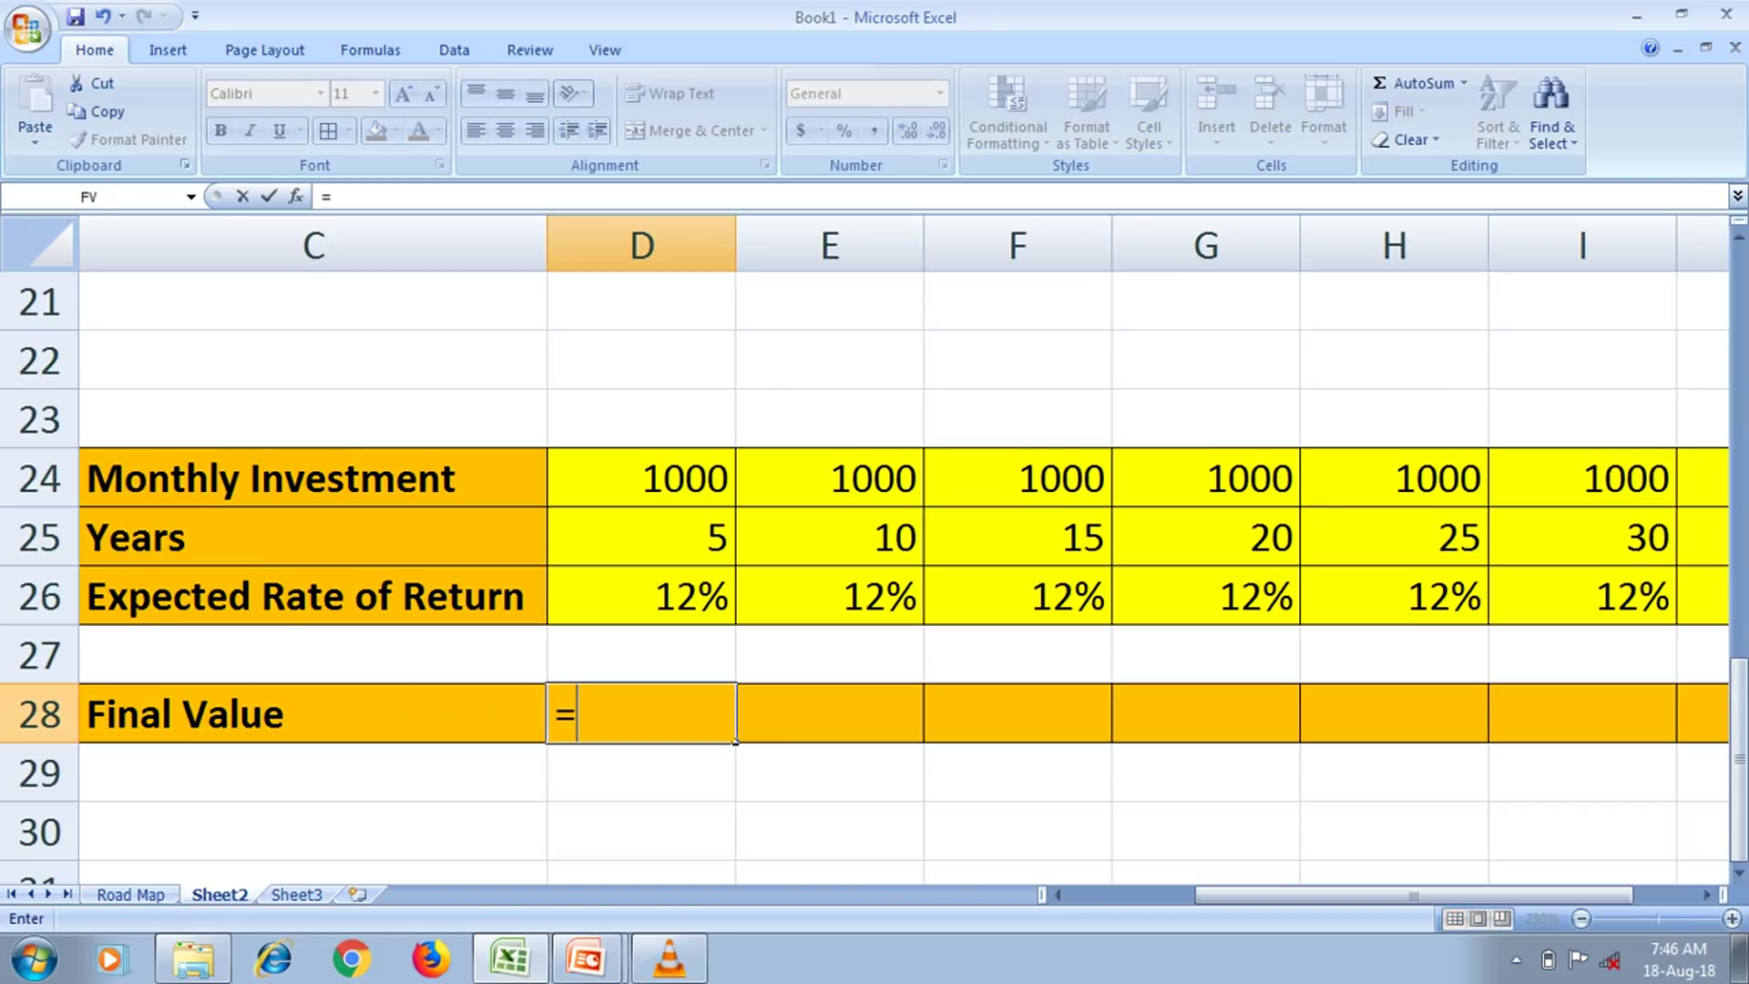
pyautogui.write('fv')
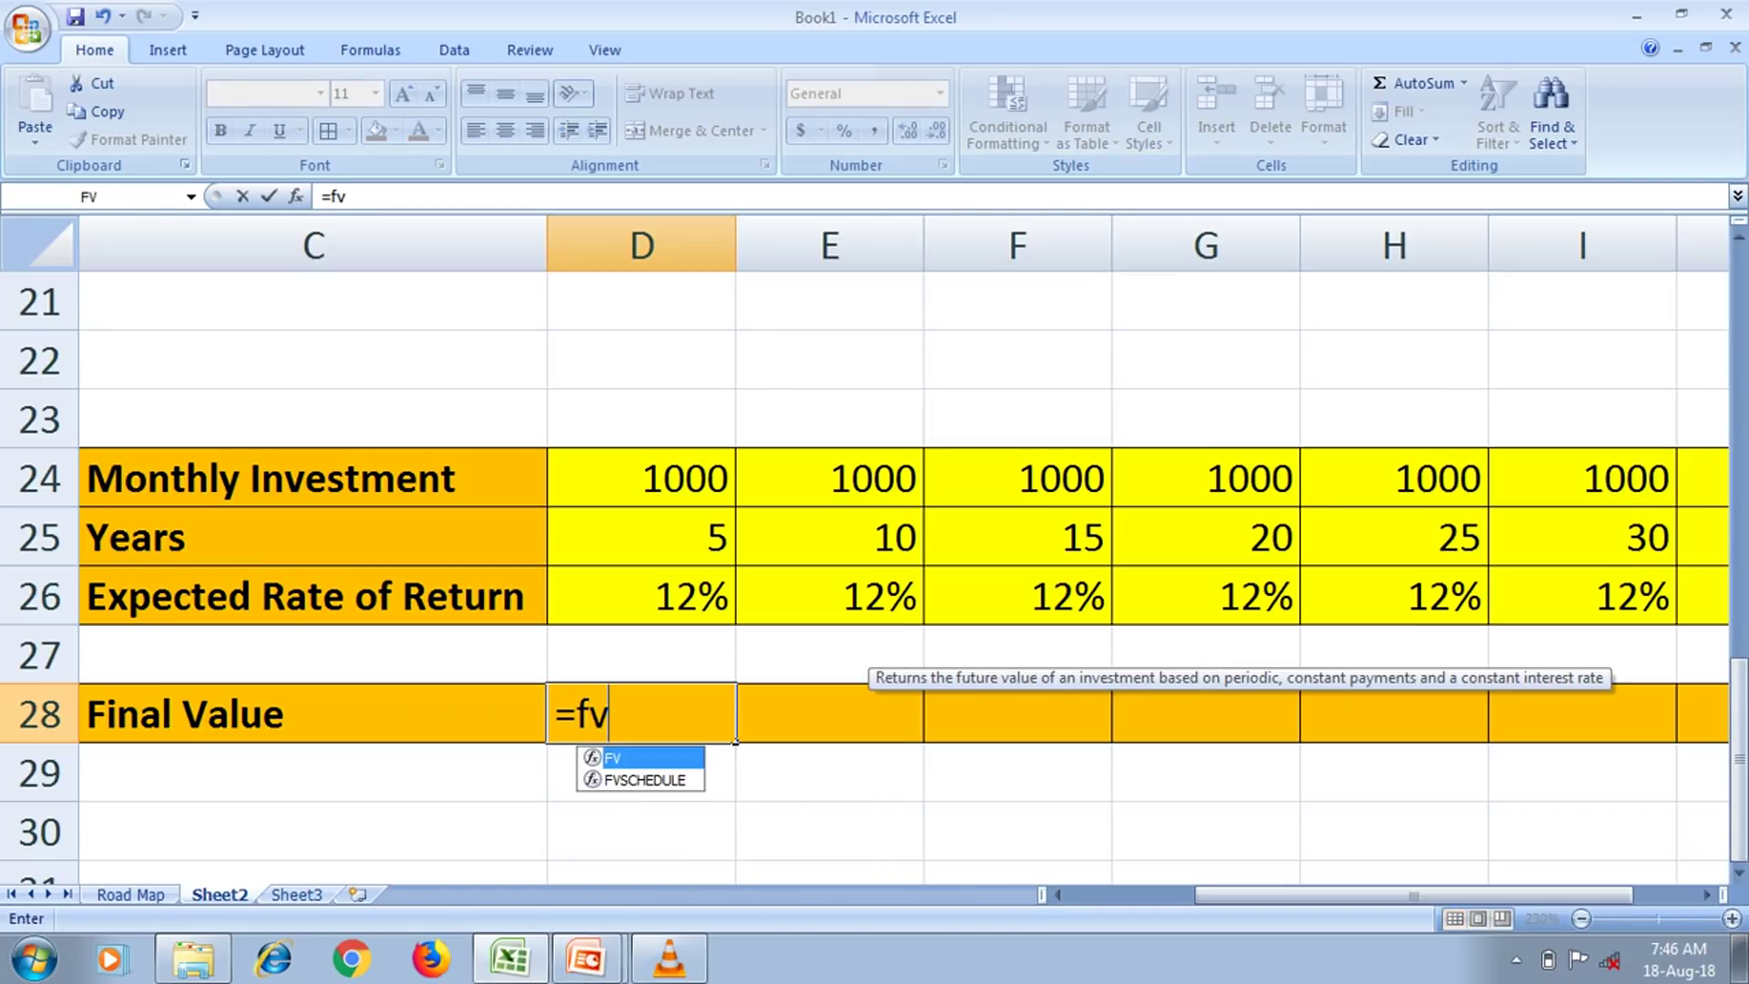
pyautogui.write('(')
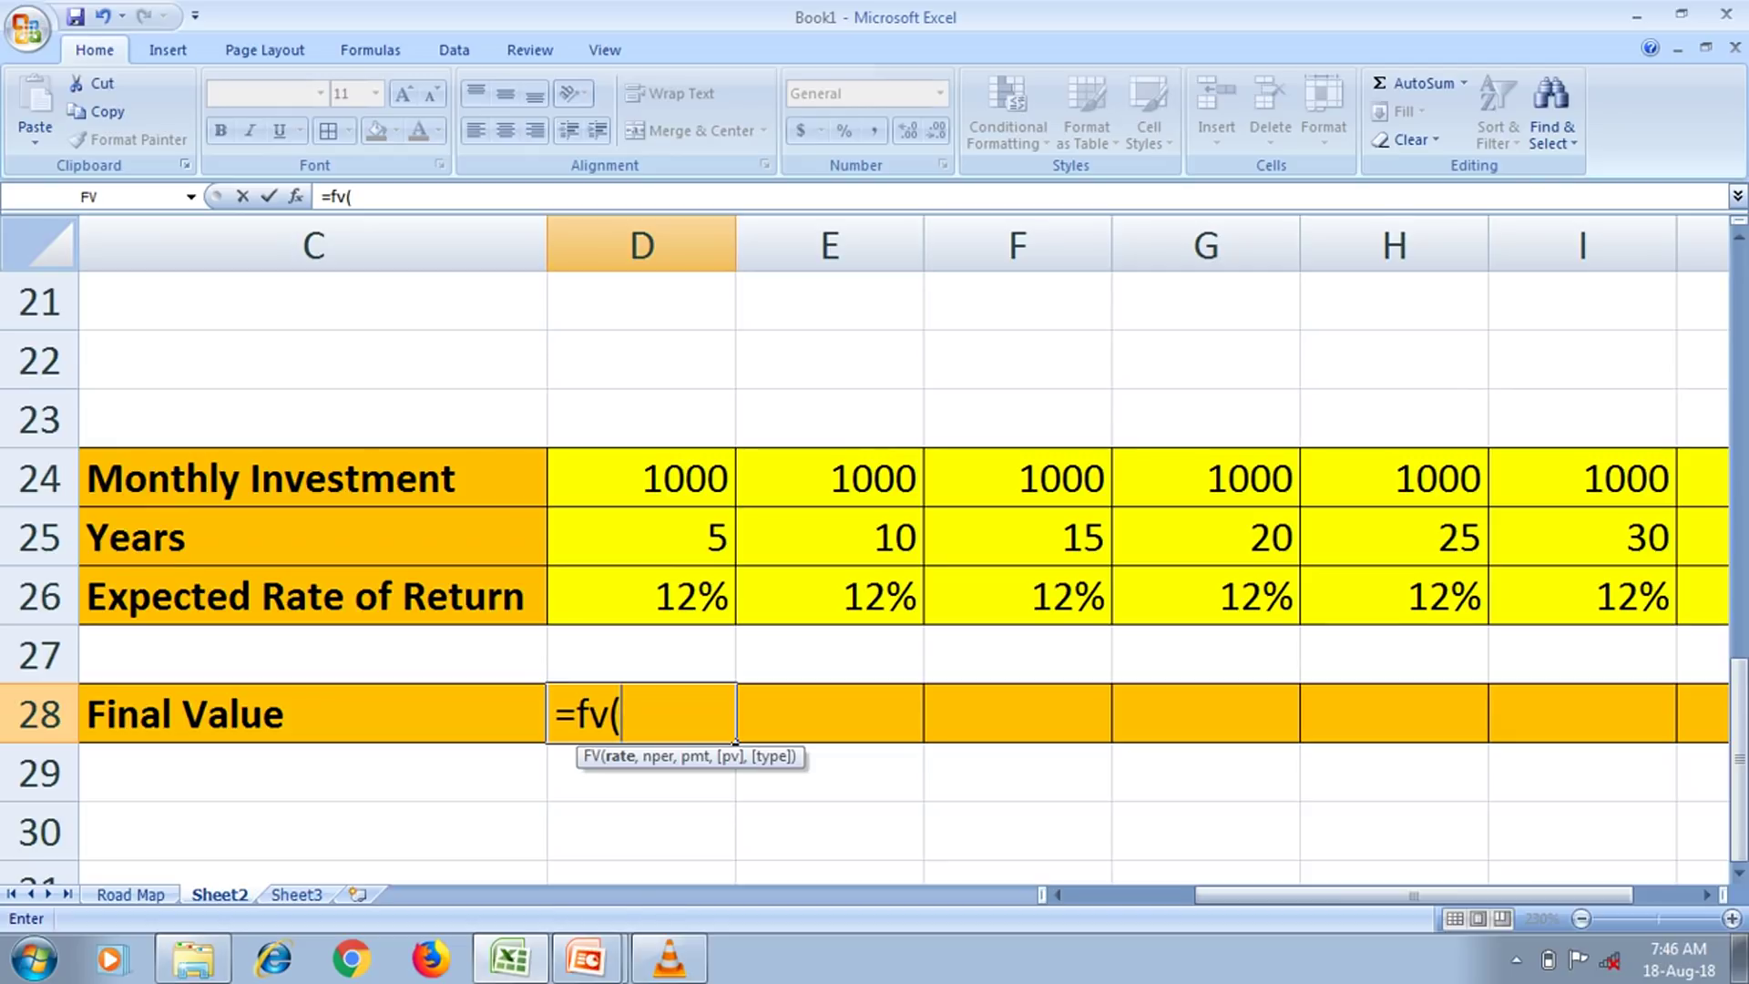
# Enter =fv(D26/12,D25*12,-D24,0,0) in D28, giving a 5-year final value of $81,669.67
pyautogui.press('Up')
pyautogui.press('Up')
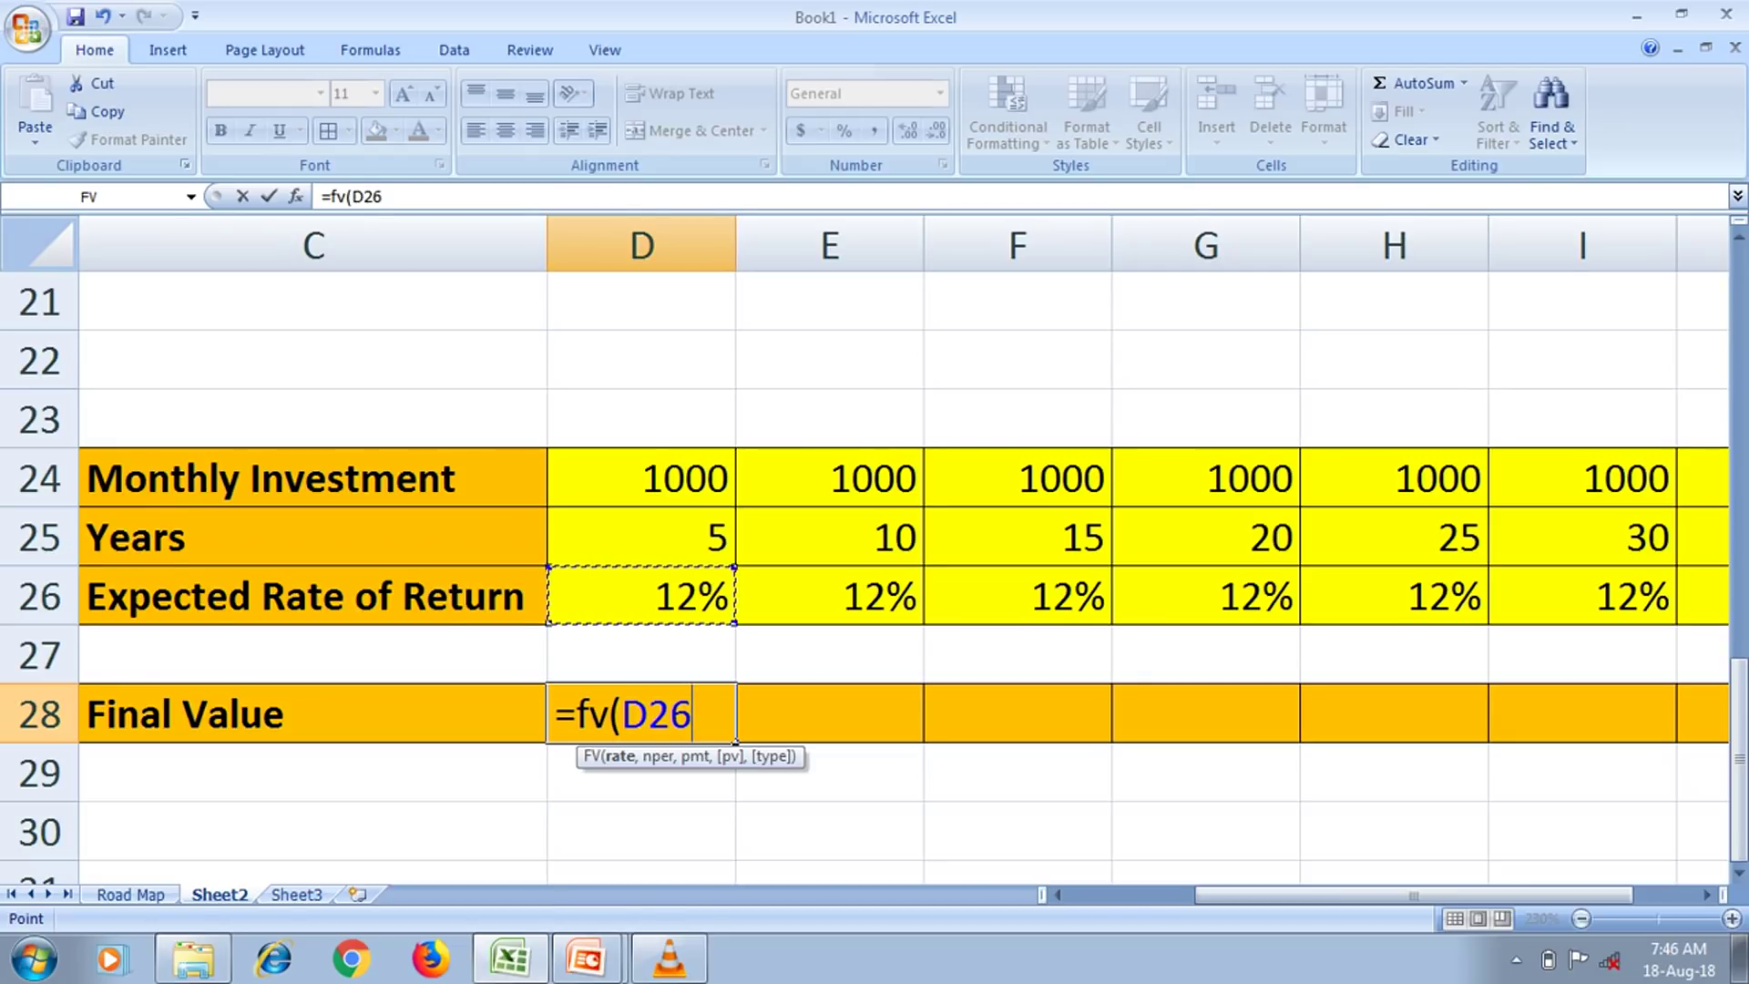
pyautogui.write('/12,')
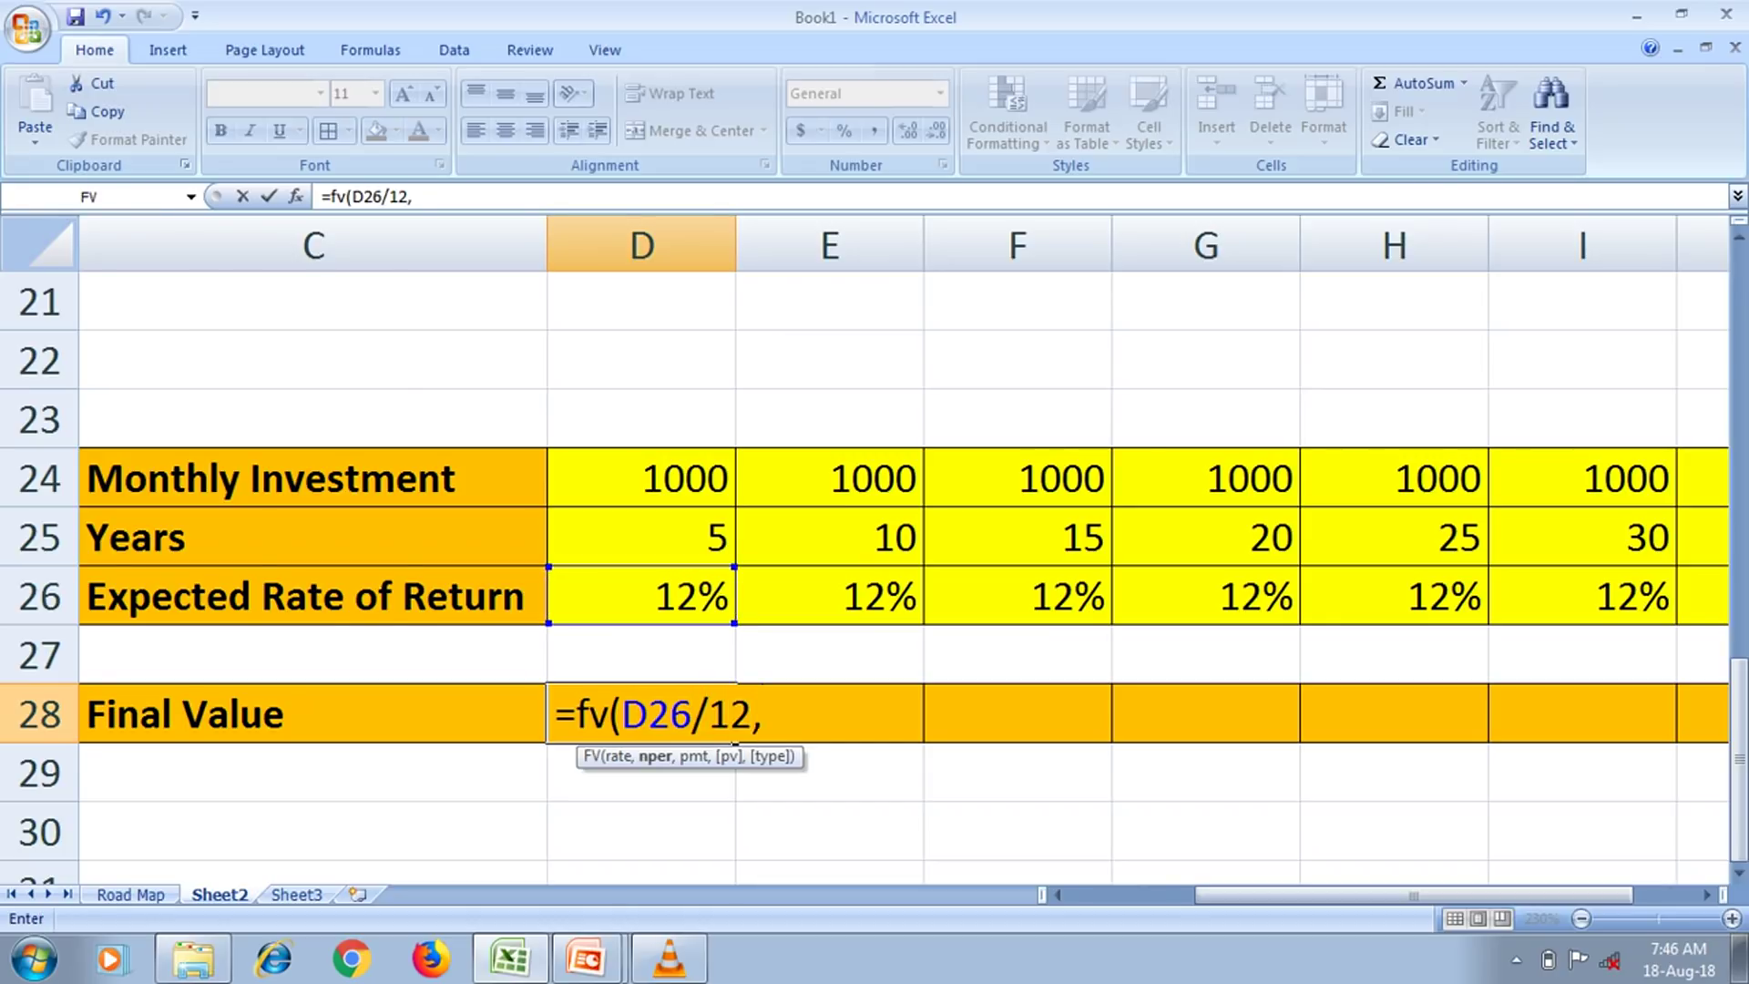
pyautogui.click(642, 538)
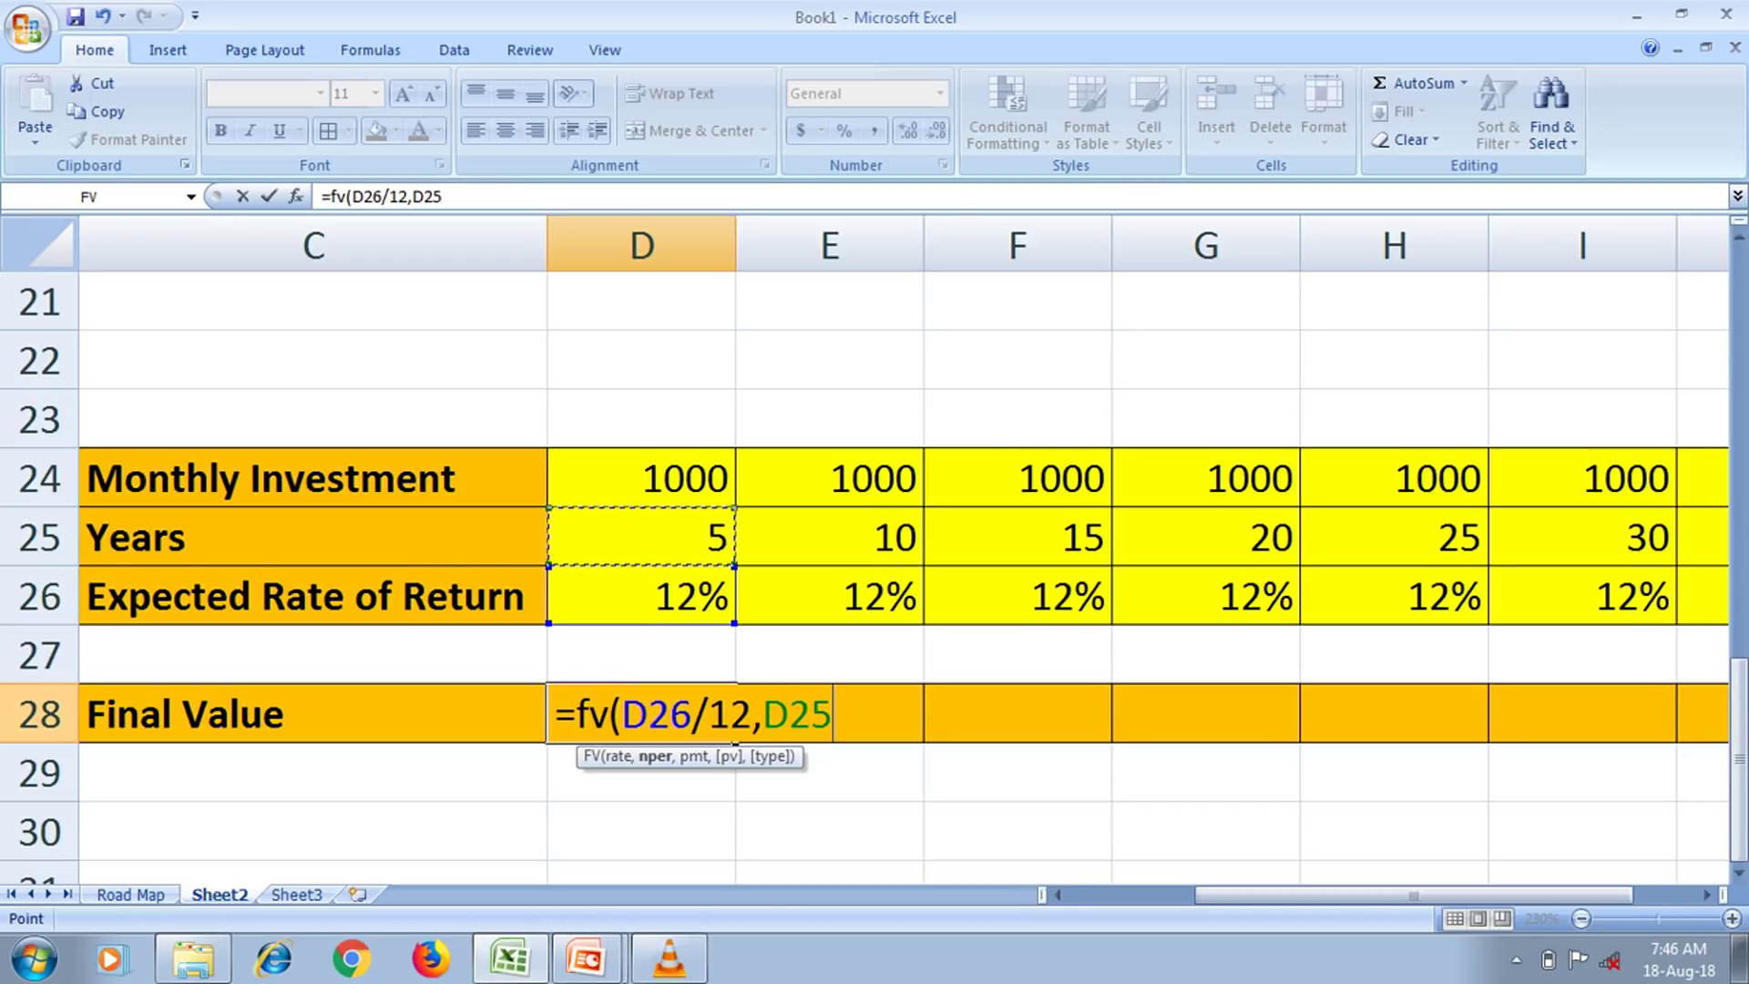
pyautogui.write('*')
pyautogui.write('12')
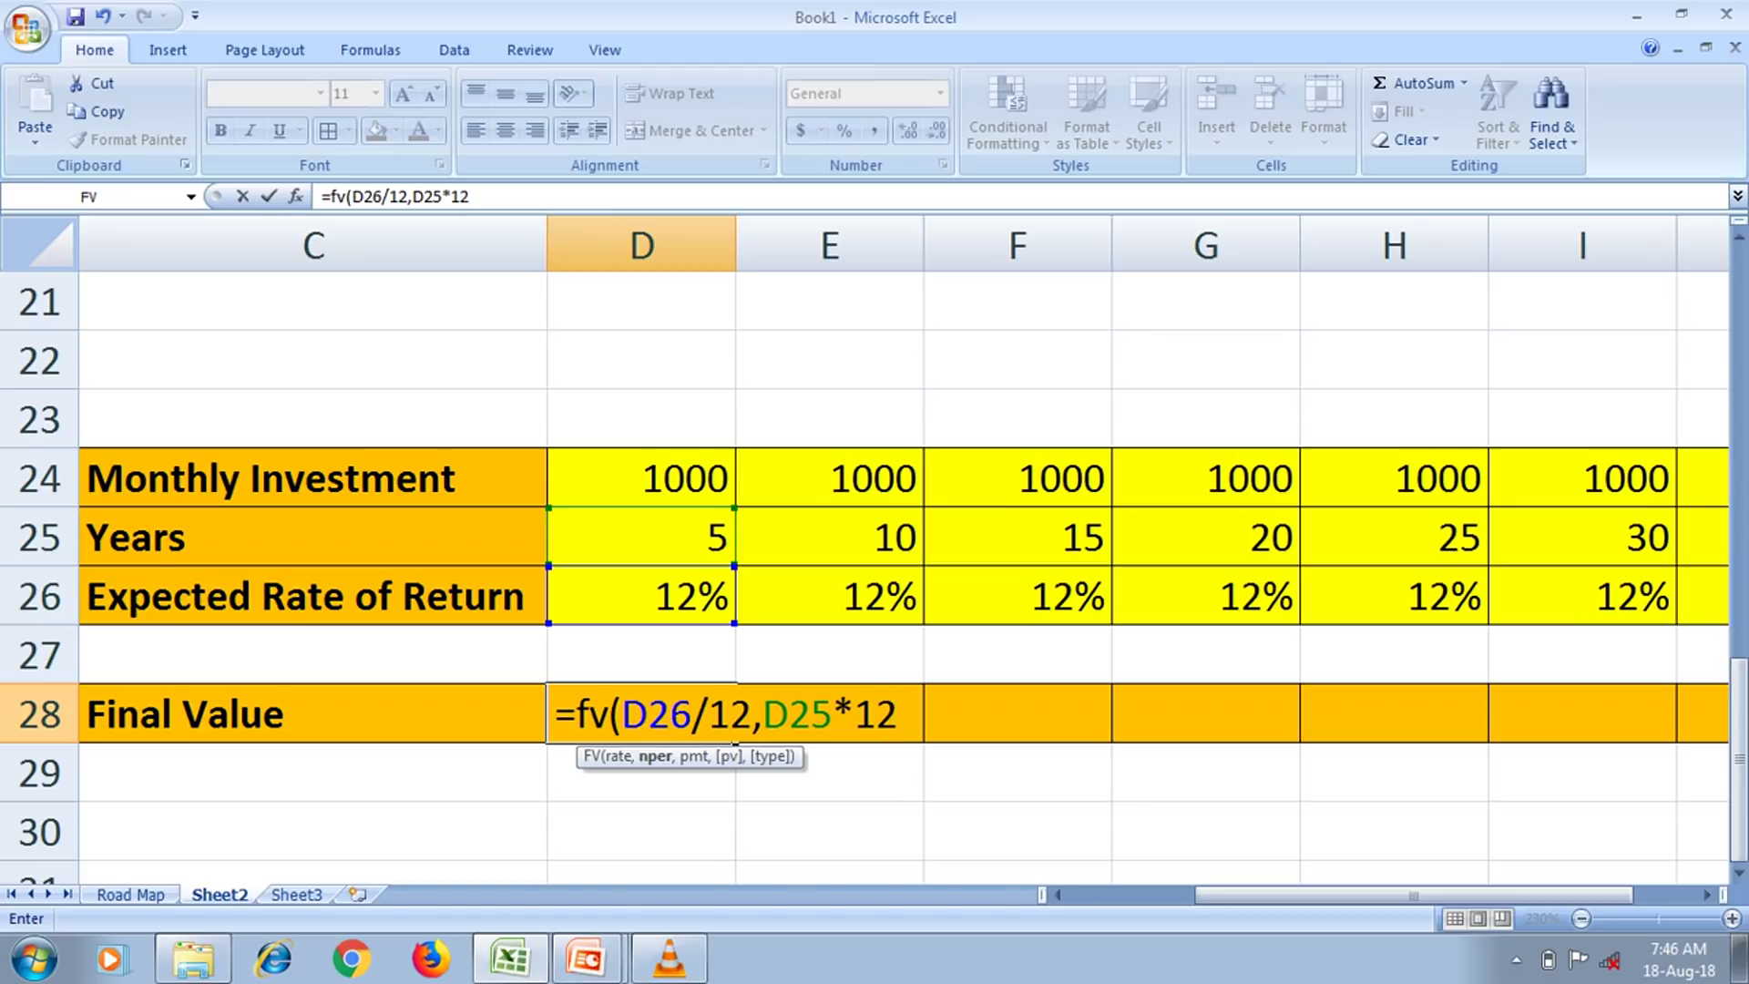
pyautogui.write(',')
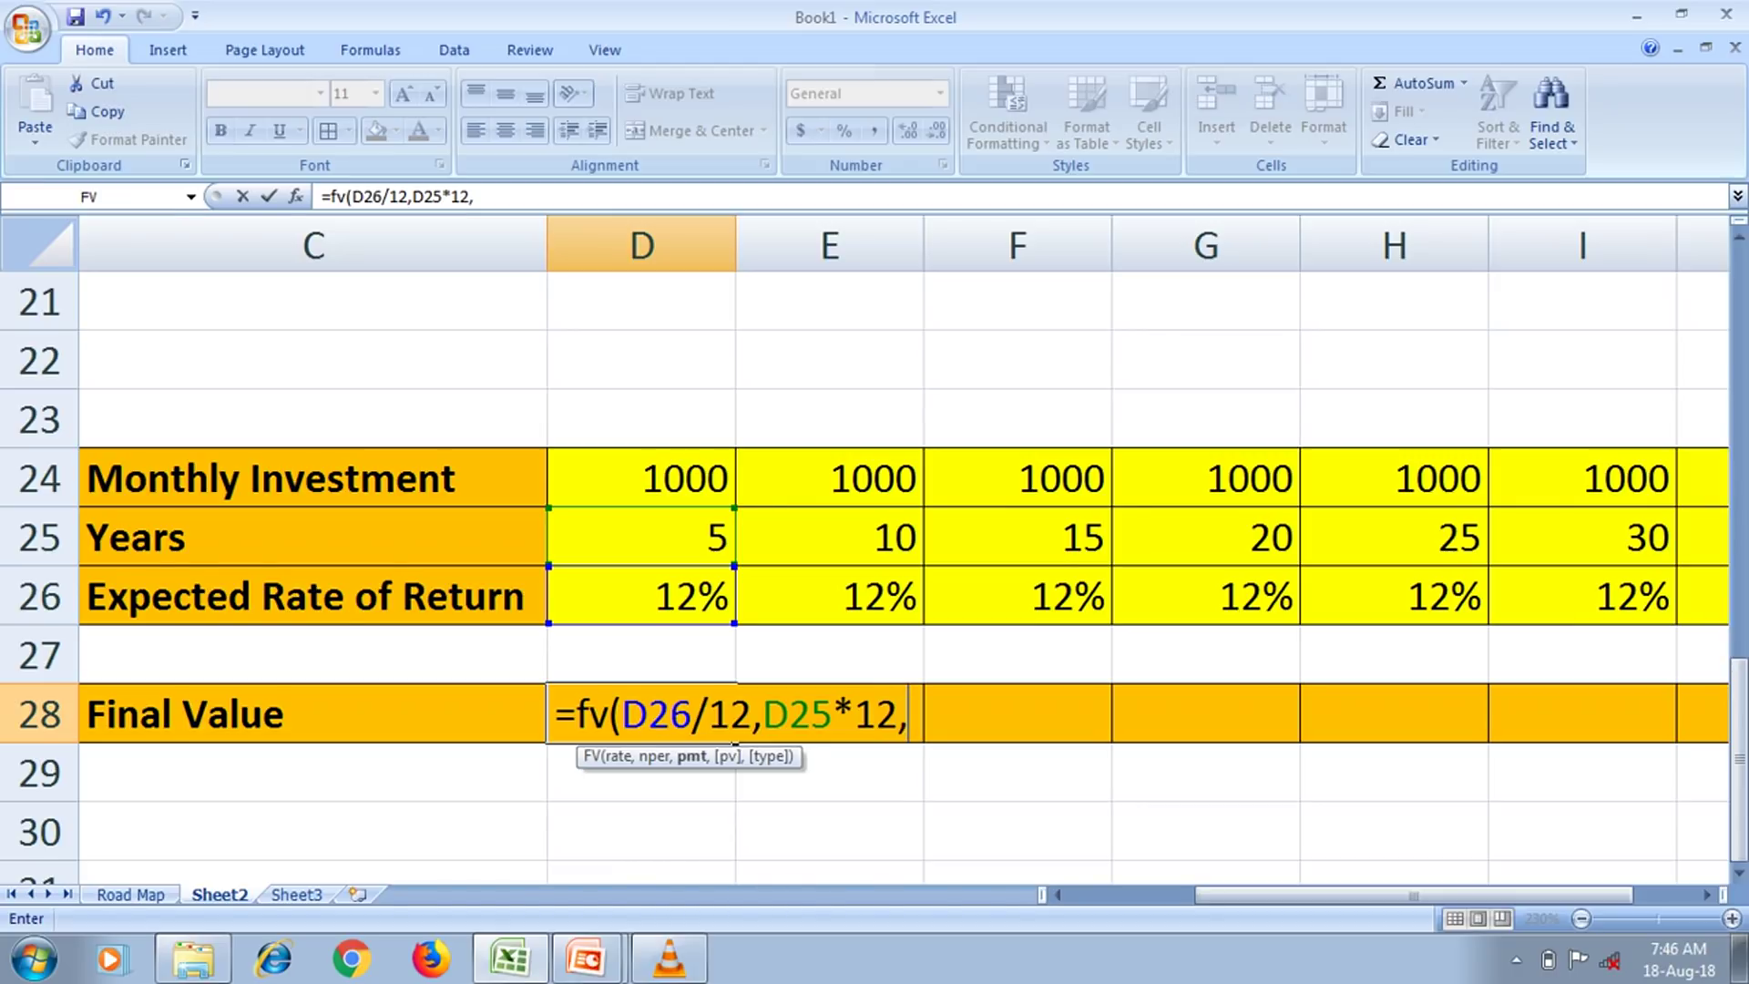
pyautogui.write('-')
pyautogui.click(674, 478)
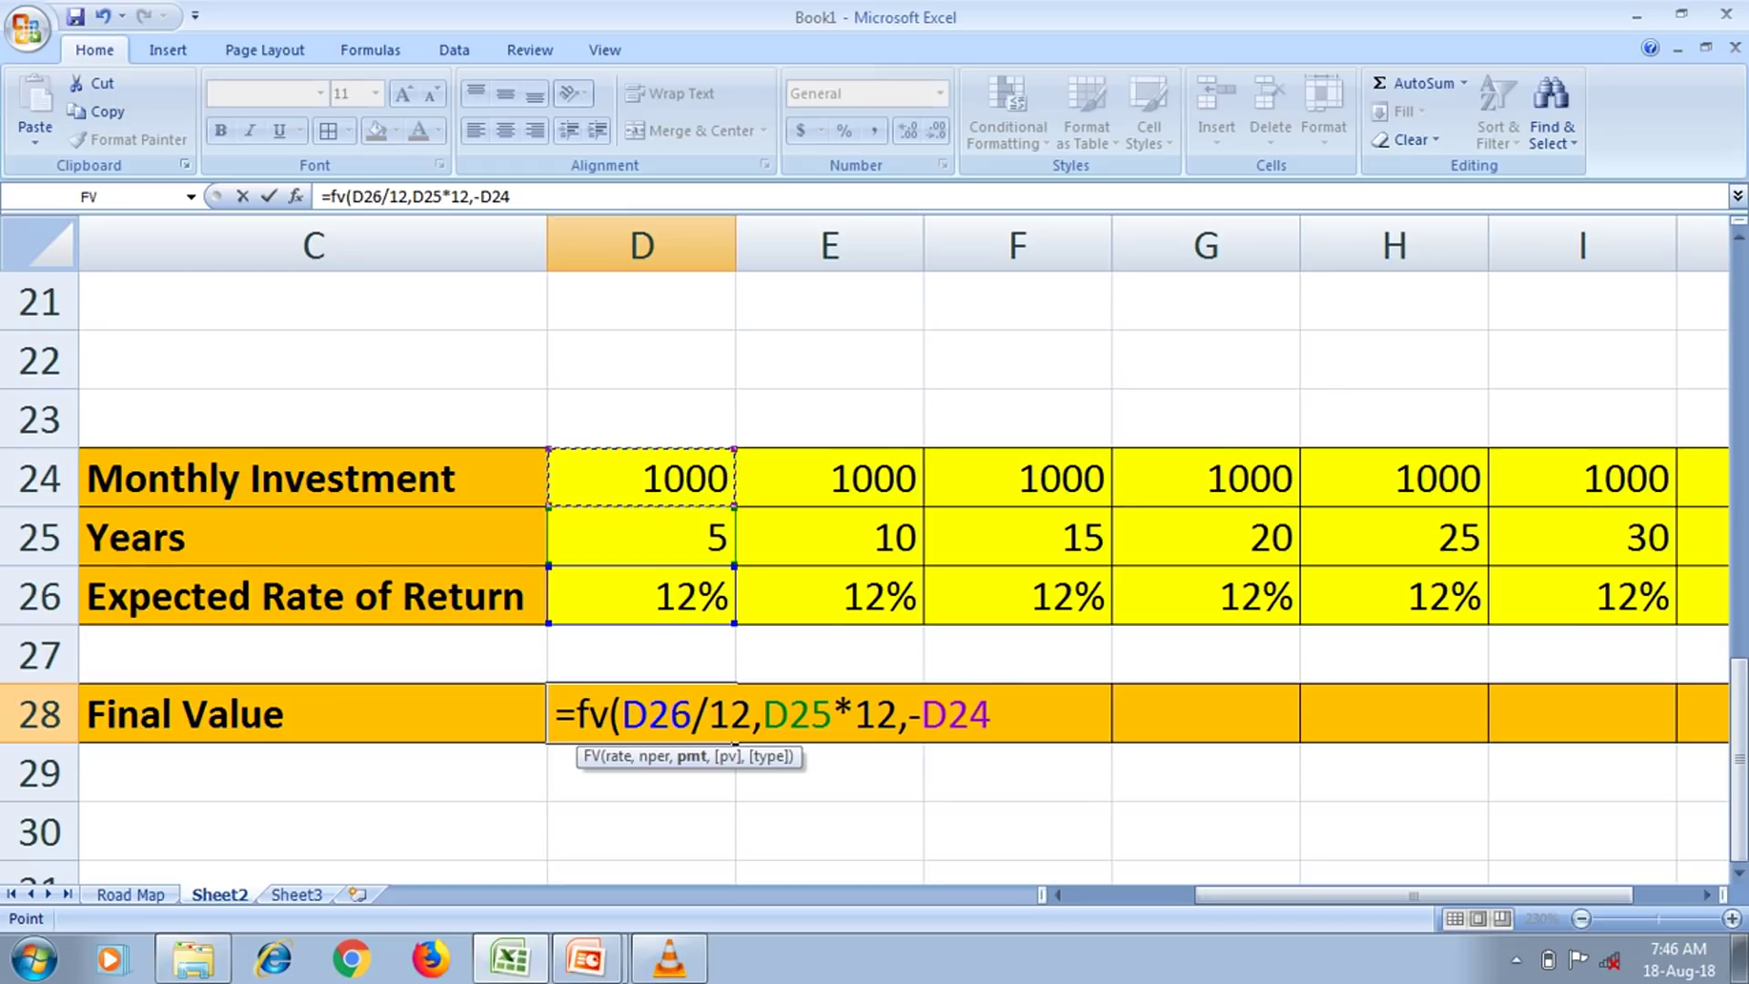
pyautogui.write(',')
pyautogui.write('0')
pyautogui.write(',0)')
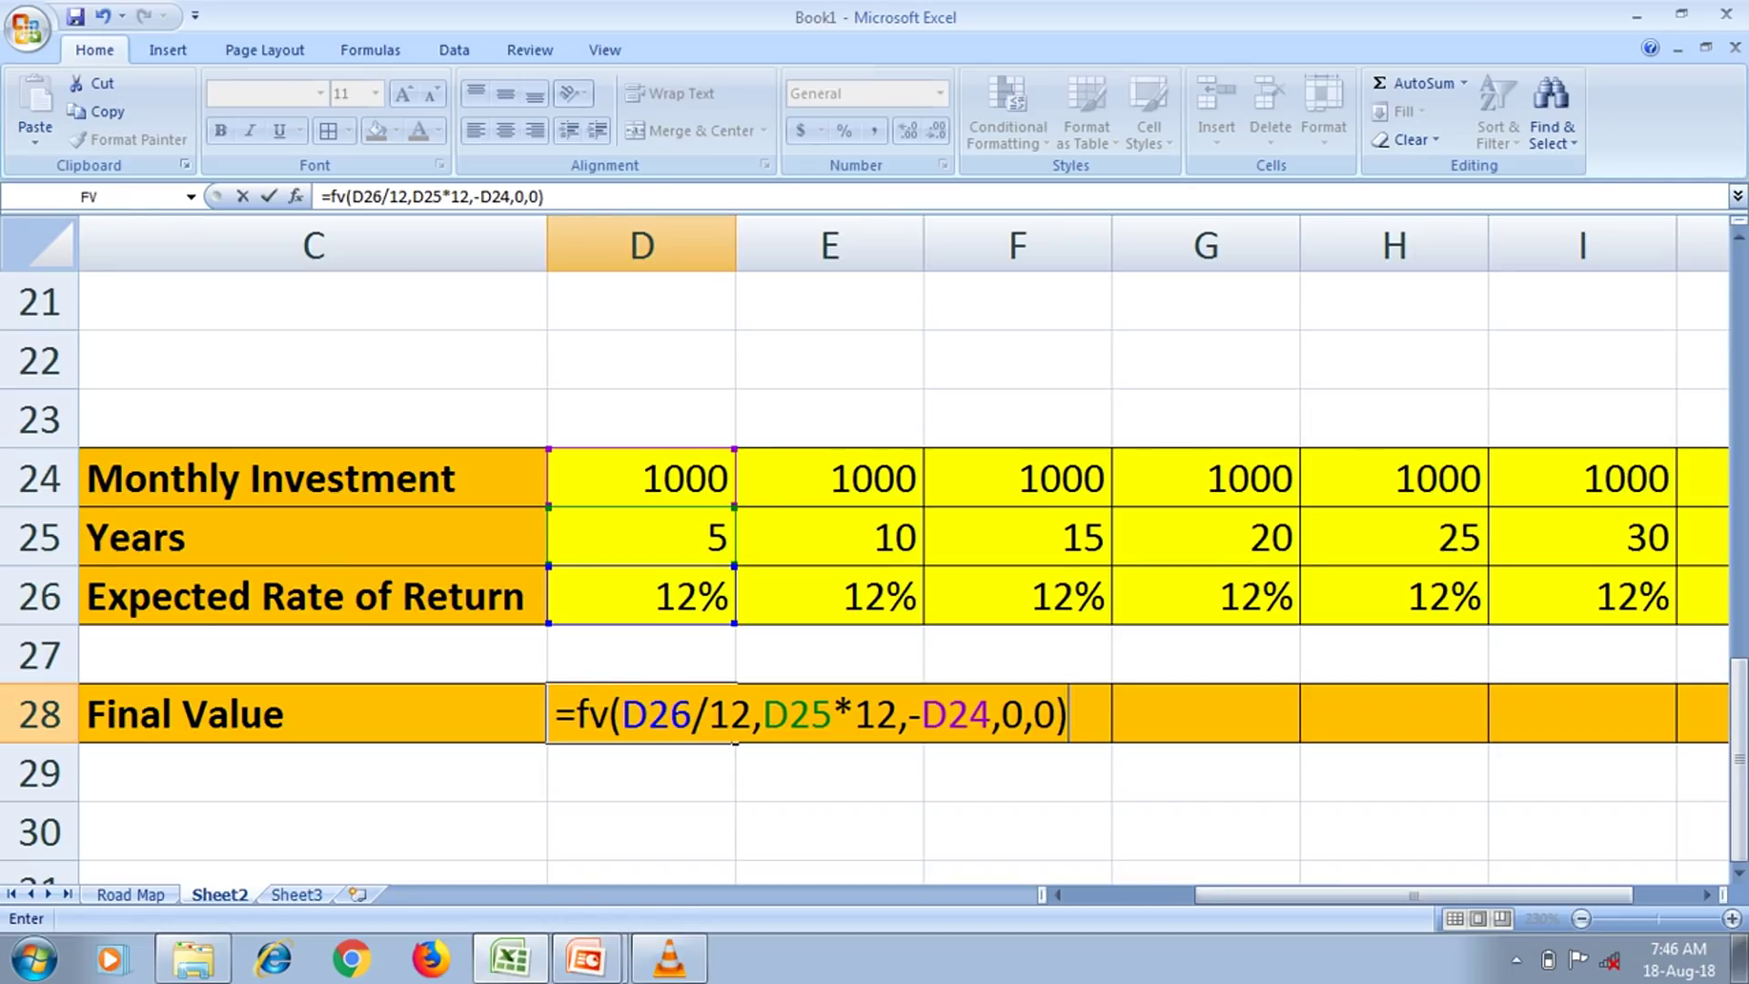
pyautogui.press('Return')
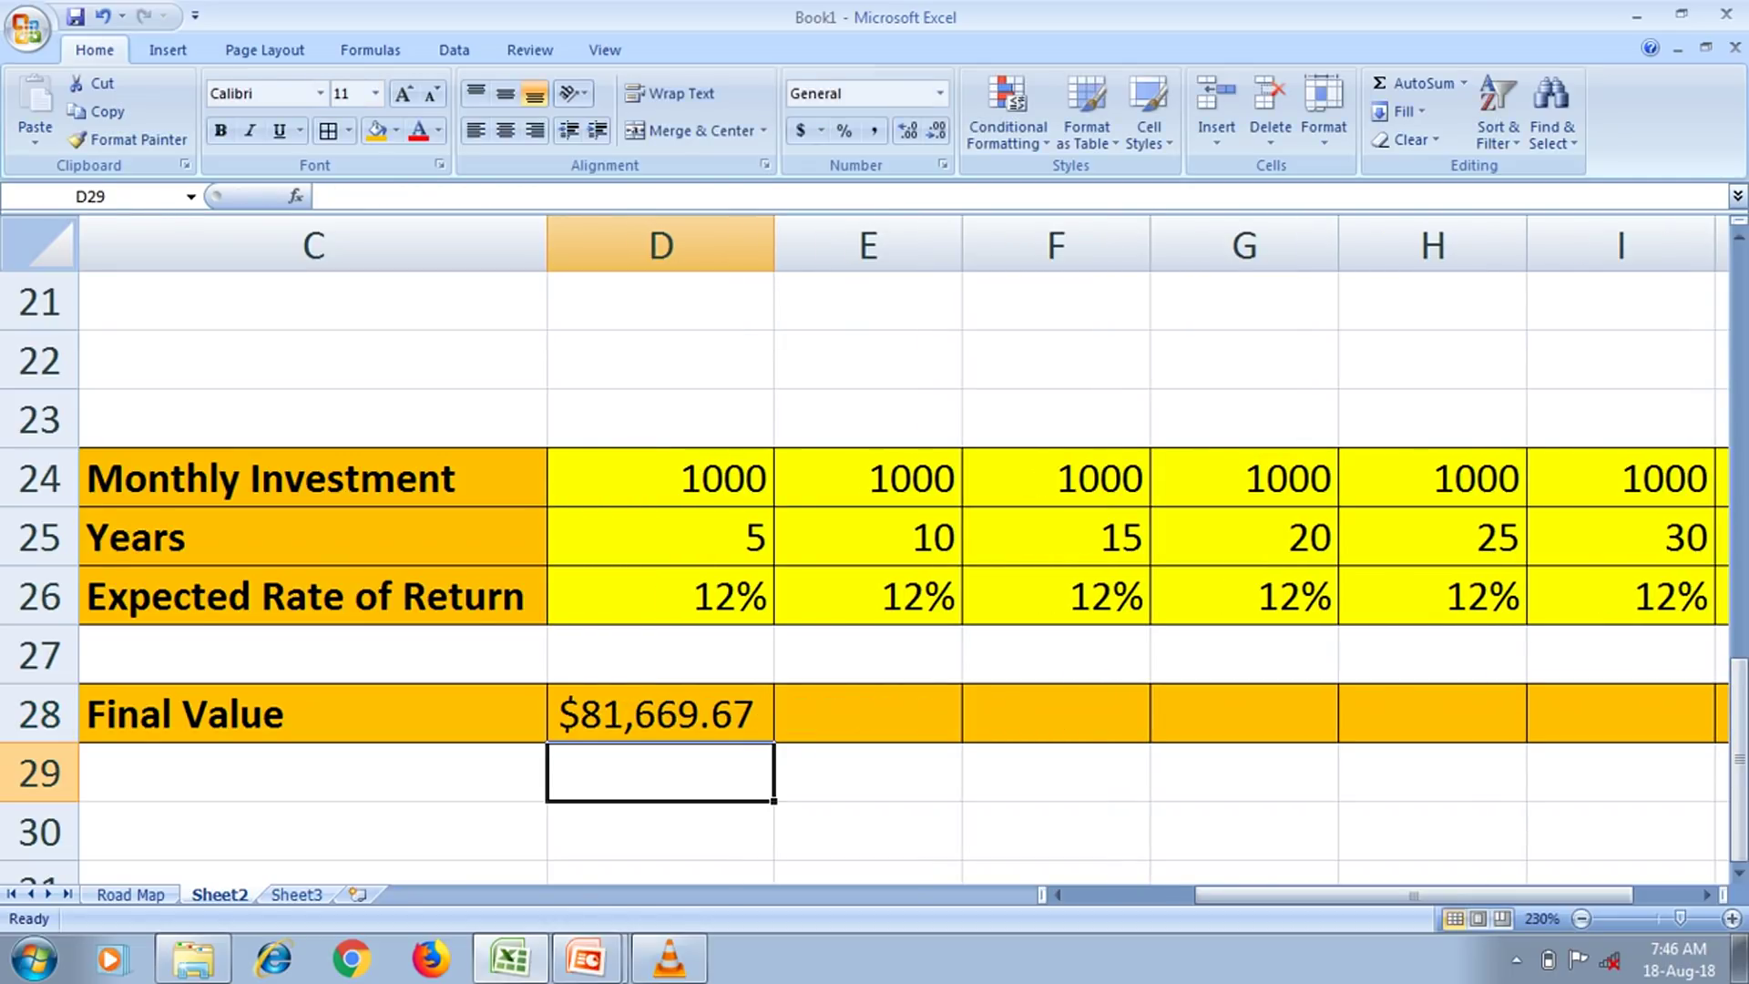
# Apply the Number format to D28 so it shows 81669.67
pyautogui.click(660, 713)
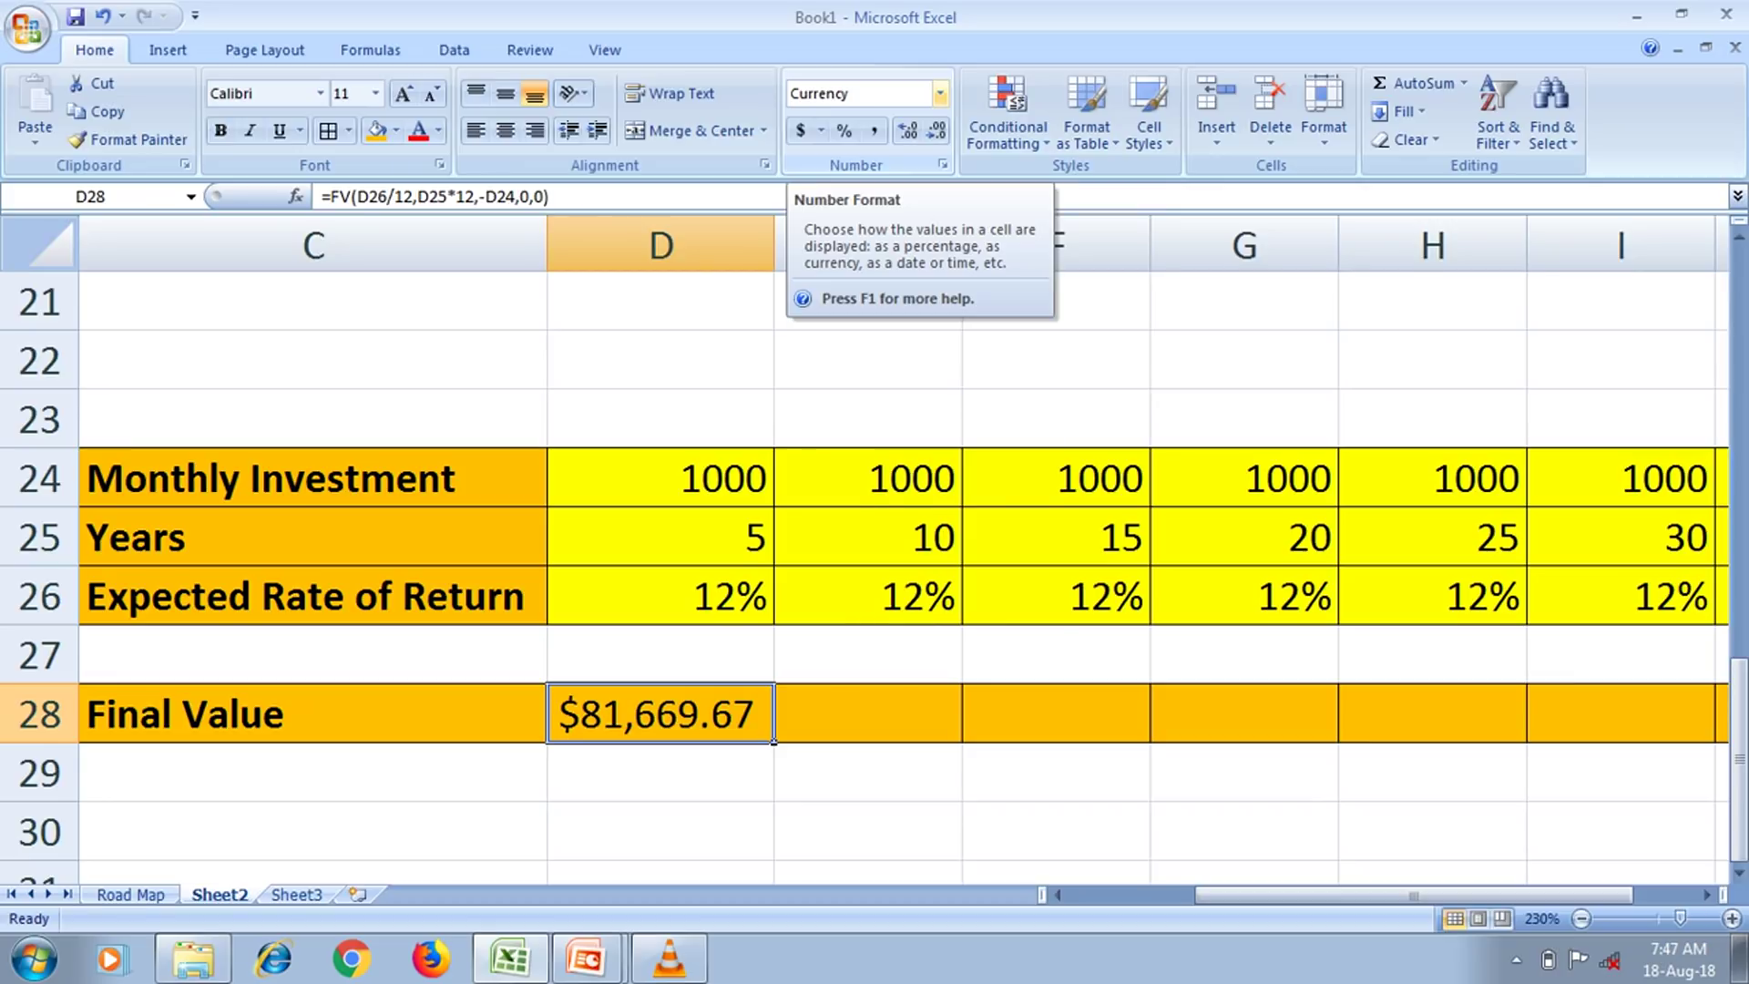
pyautogui.click(939, 93)
pyautogui.click(888, 193)
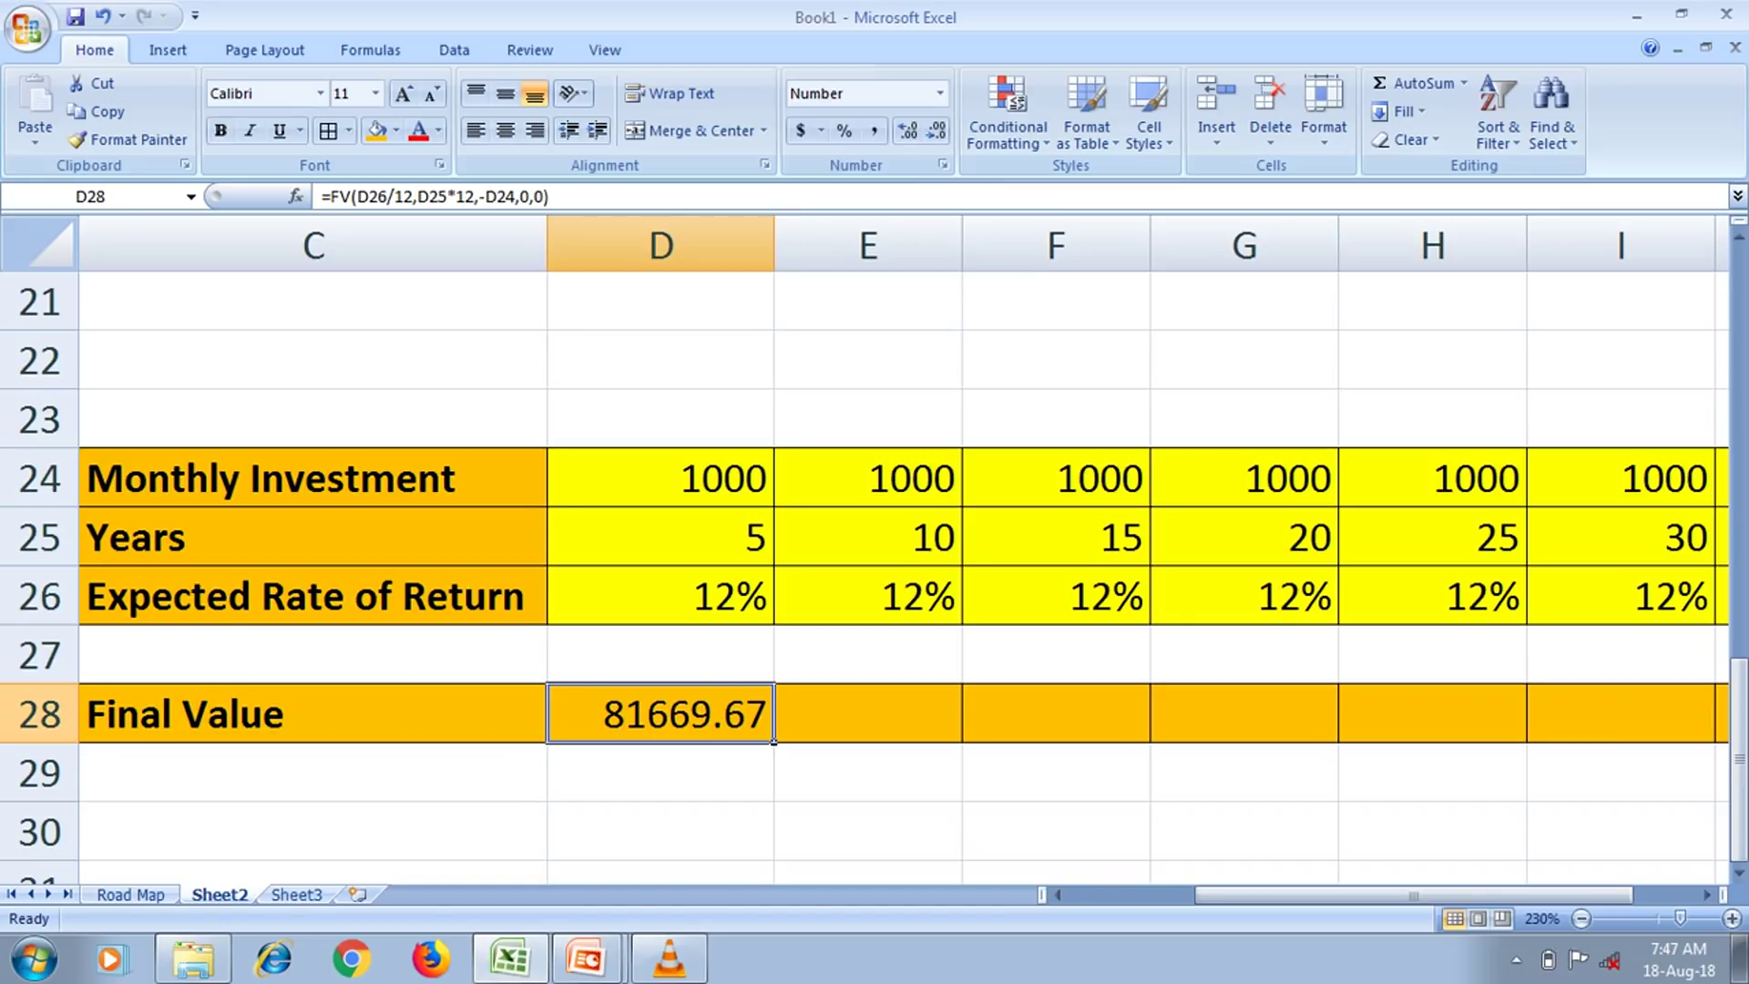
pyautogui.press('Down')
pyautogui.press('Up')
pyautogui.press('Right')
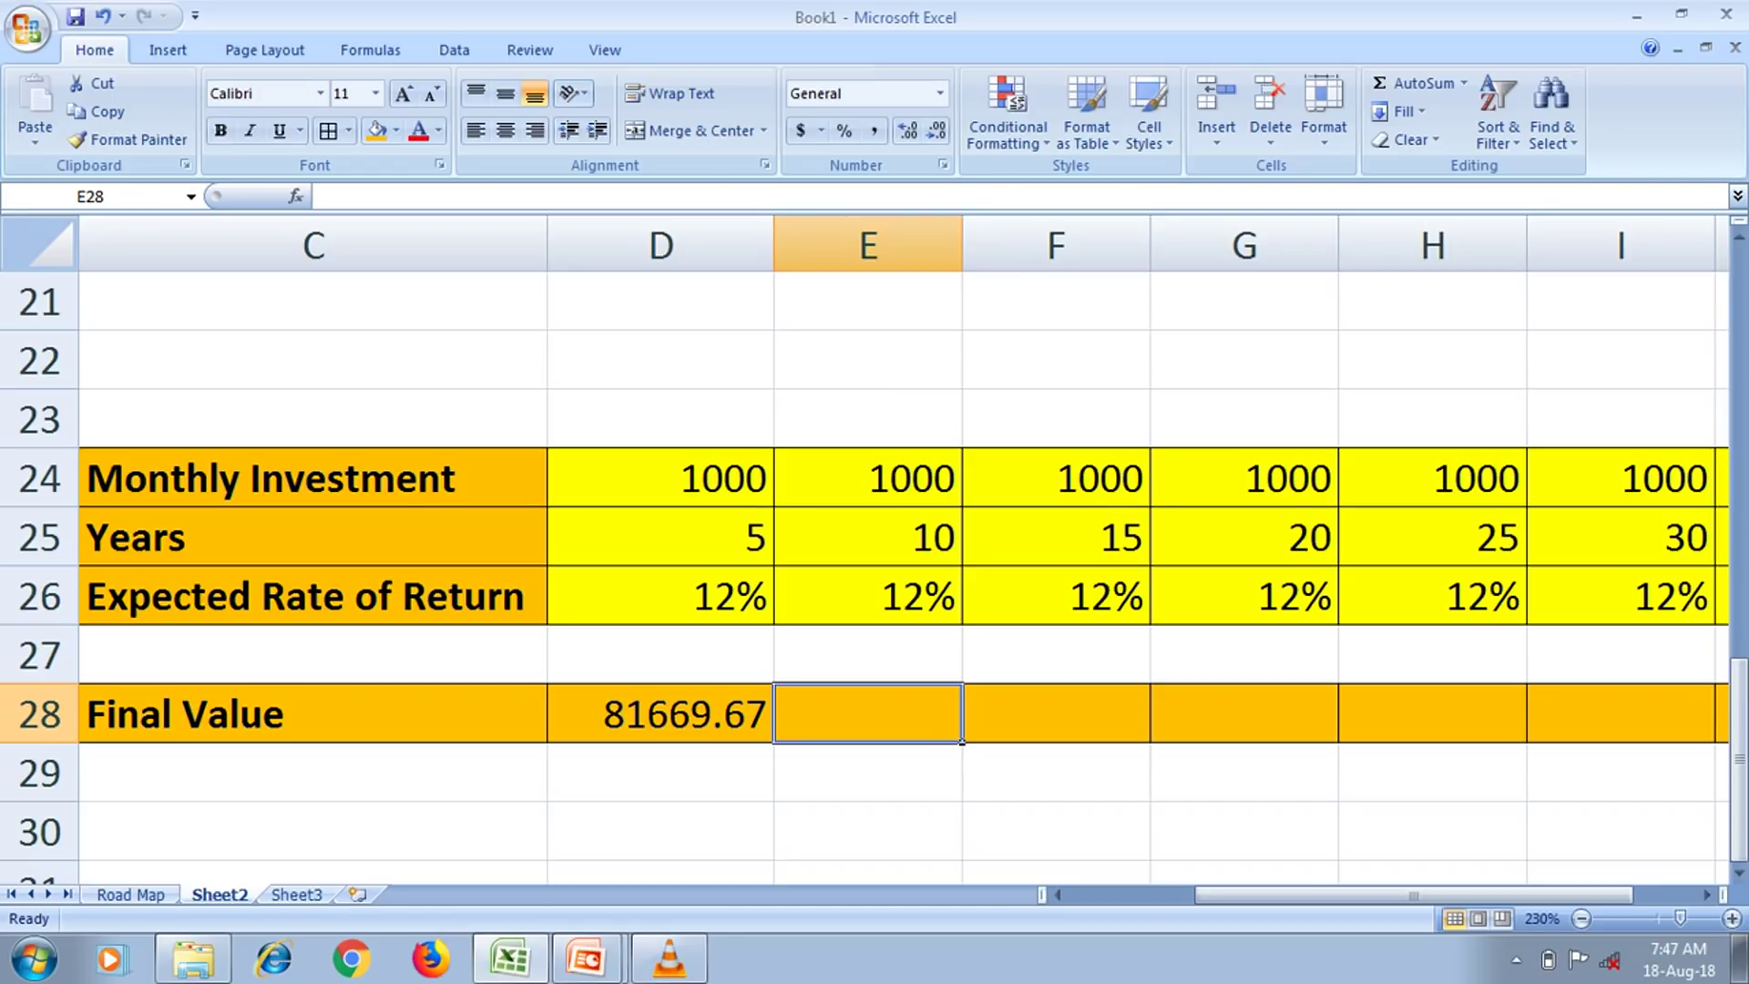
# Copy the D28 FV formula into E28 and widen column E to show 230038.69
pyautogui.press('Left')
pyautogui.hotkey('ctrl', 'c')
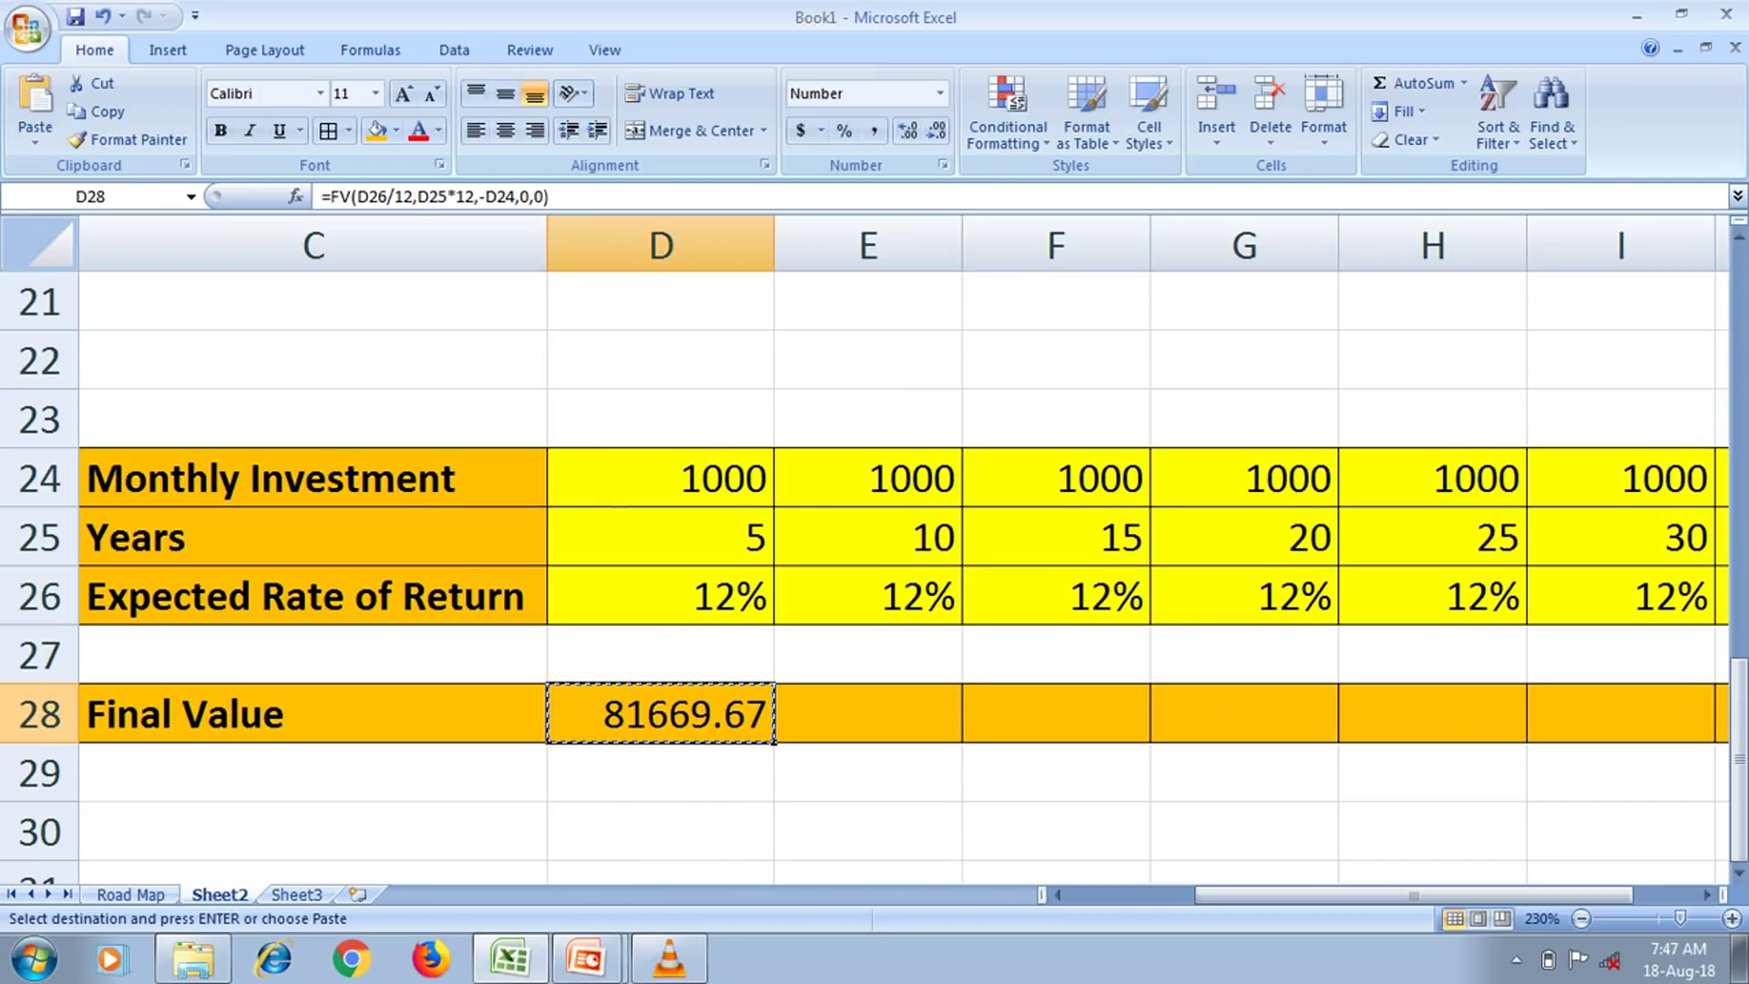
pyautogui.press('Right')
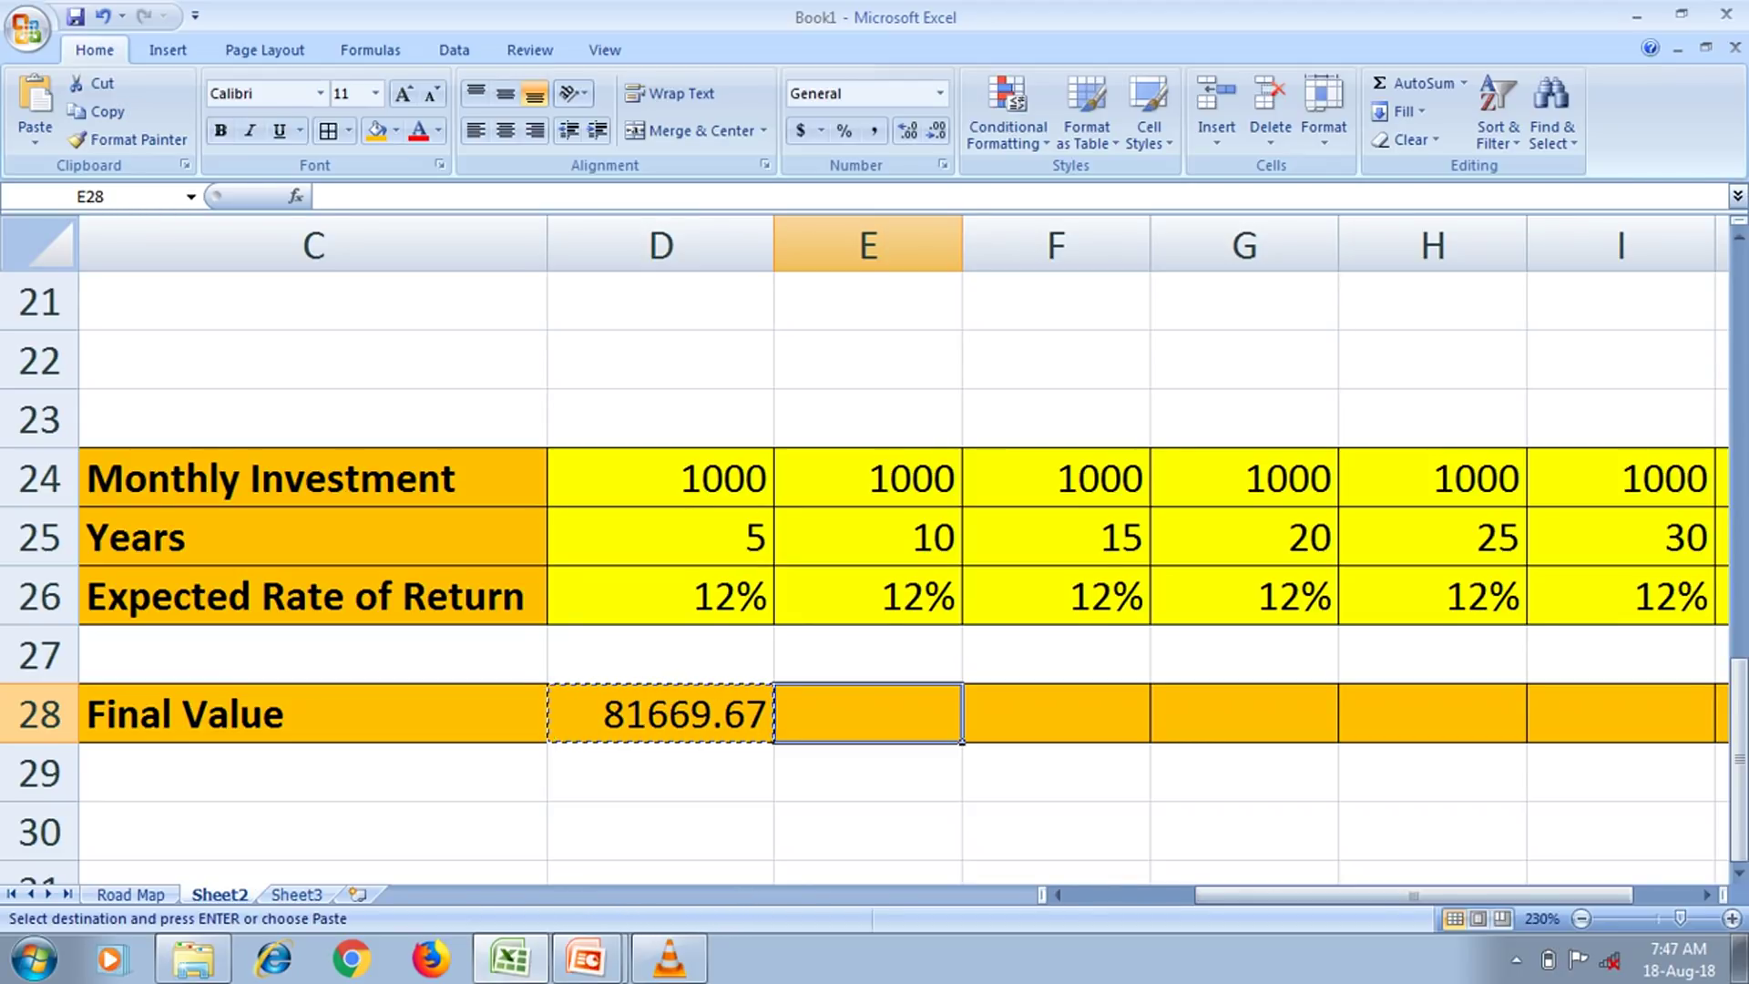
pyautogui.hotkey('ctrl', 'v')
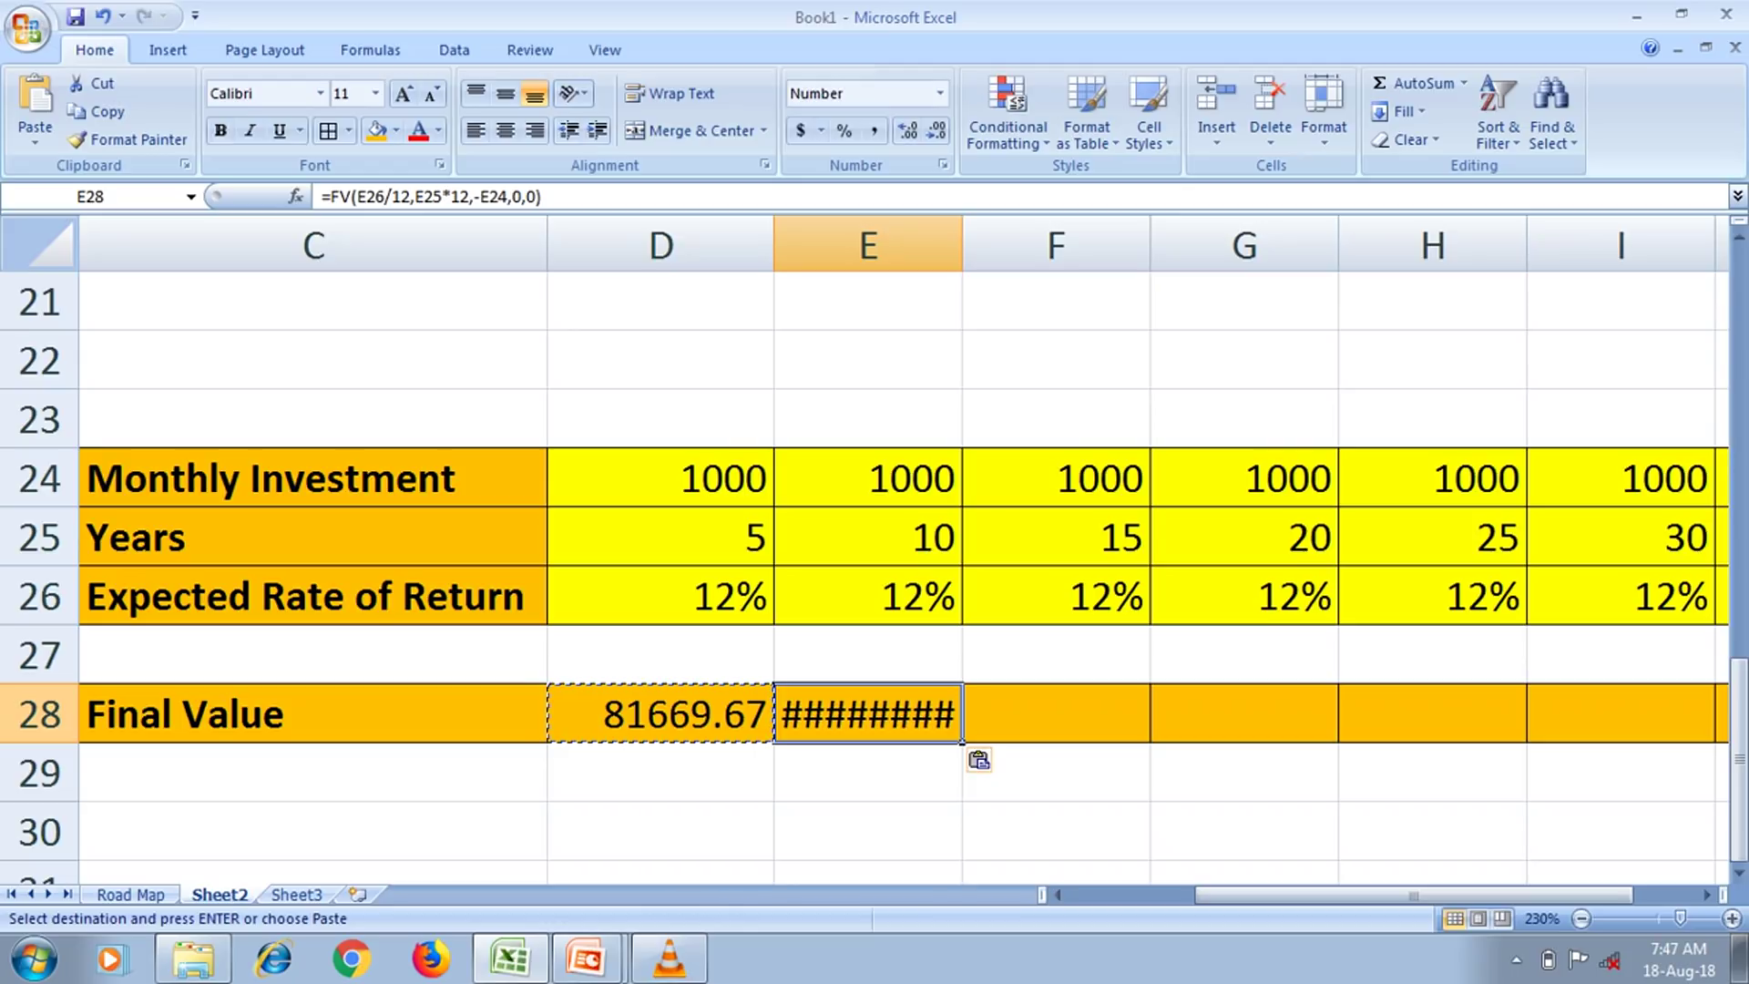
pyautogui.click(867, 772)
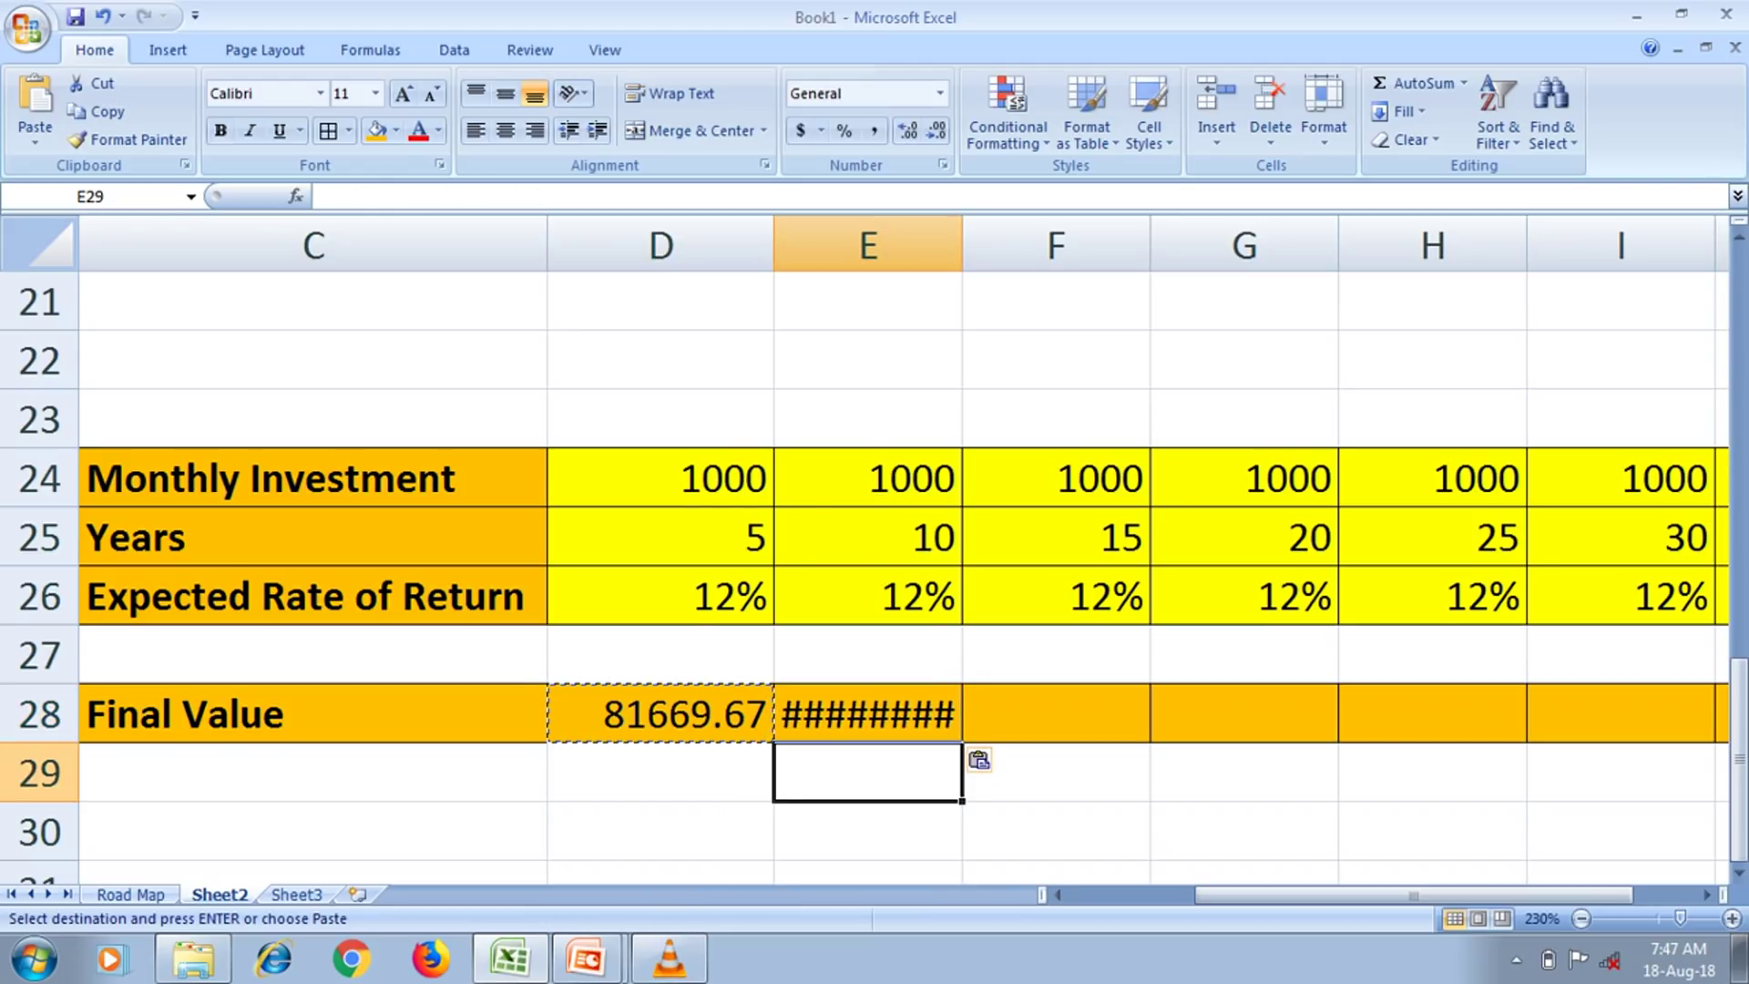
pyautogui.moveTo(961, 245); pyautogui.dragTo(979, 244)
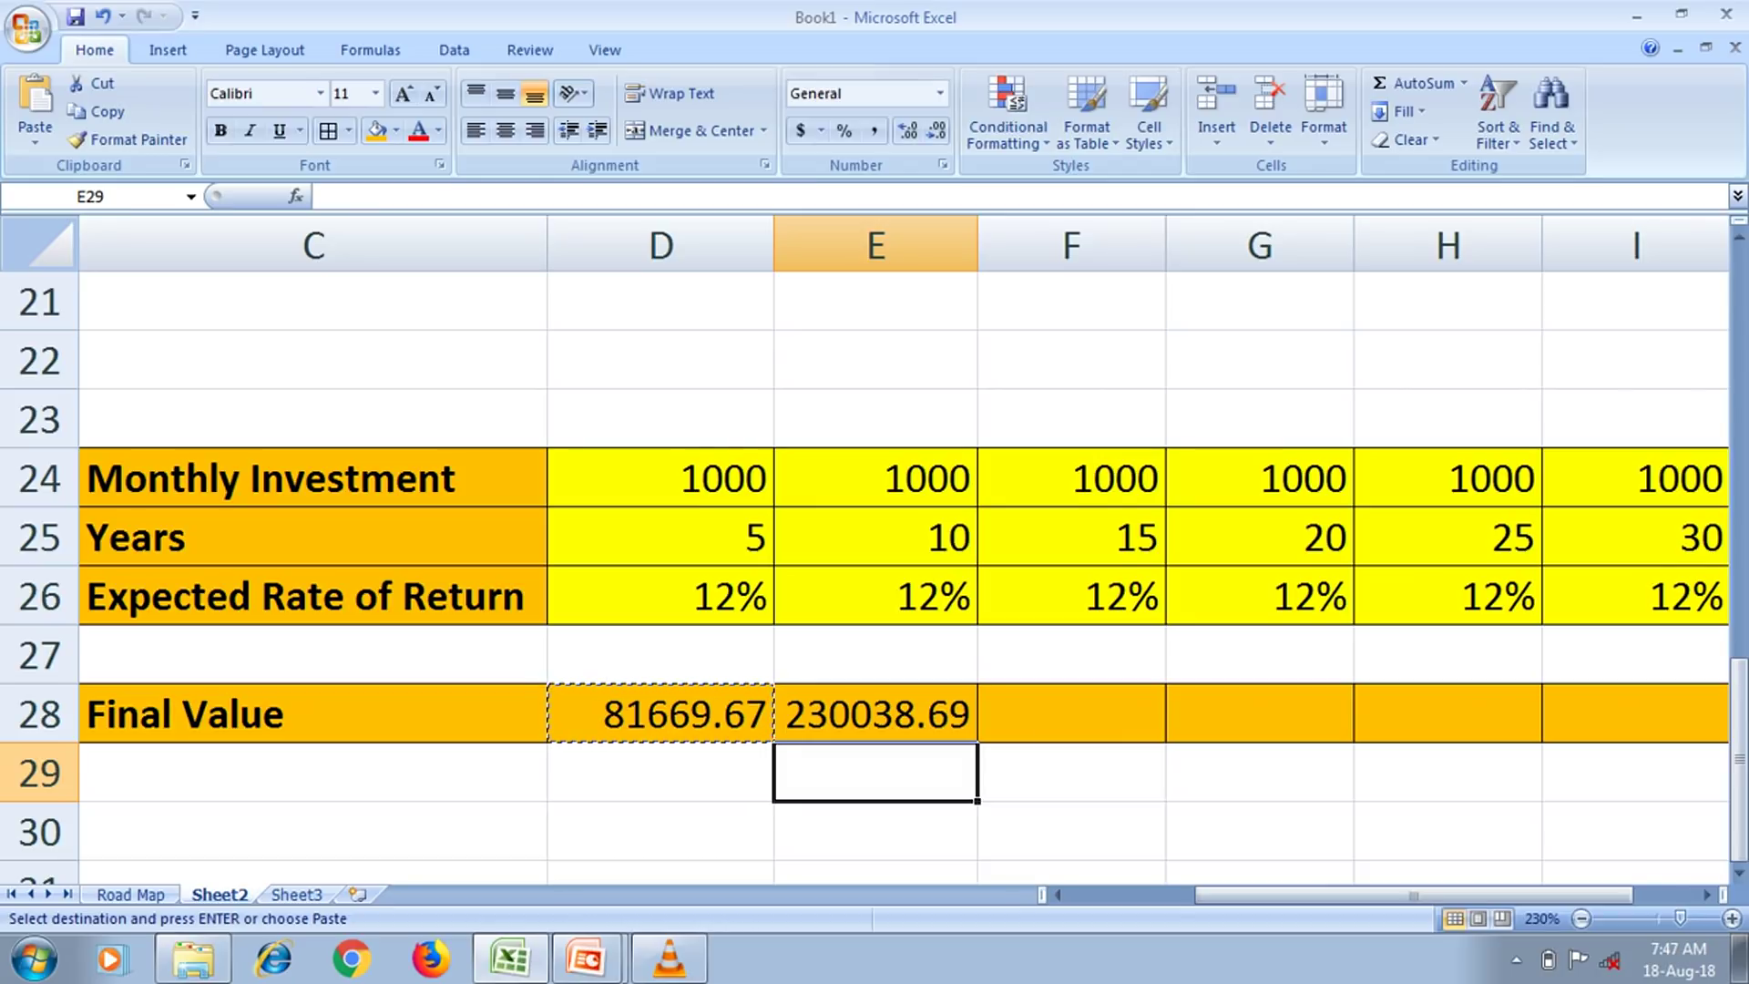
pyautogui.click(875, 714)
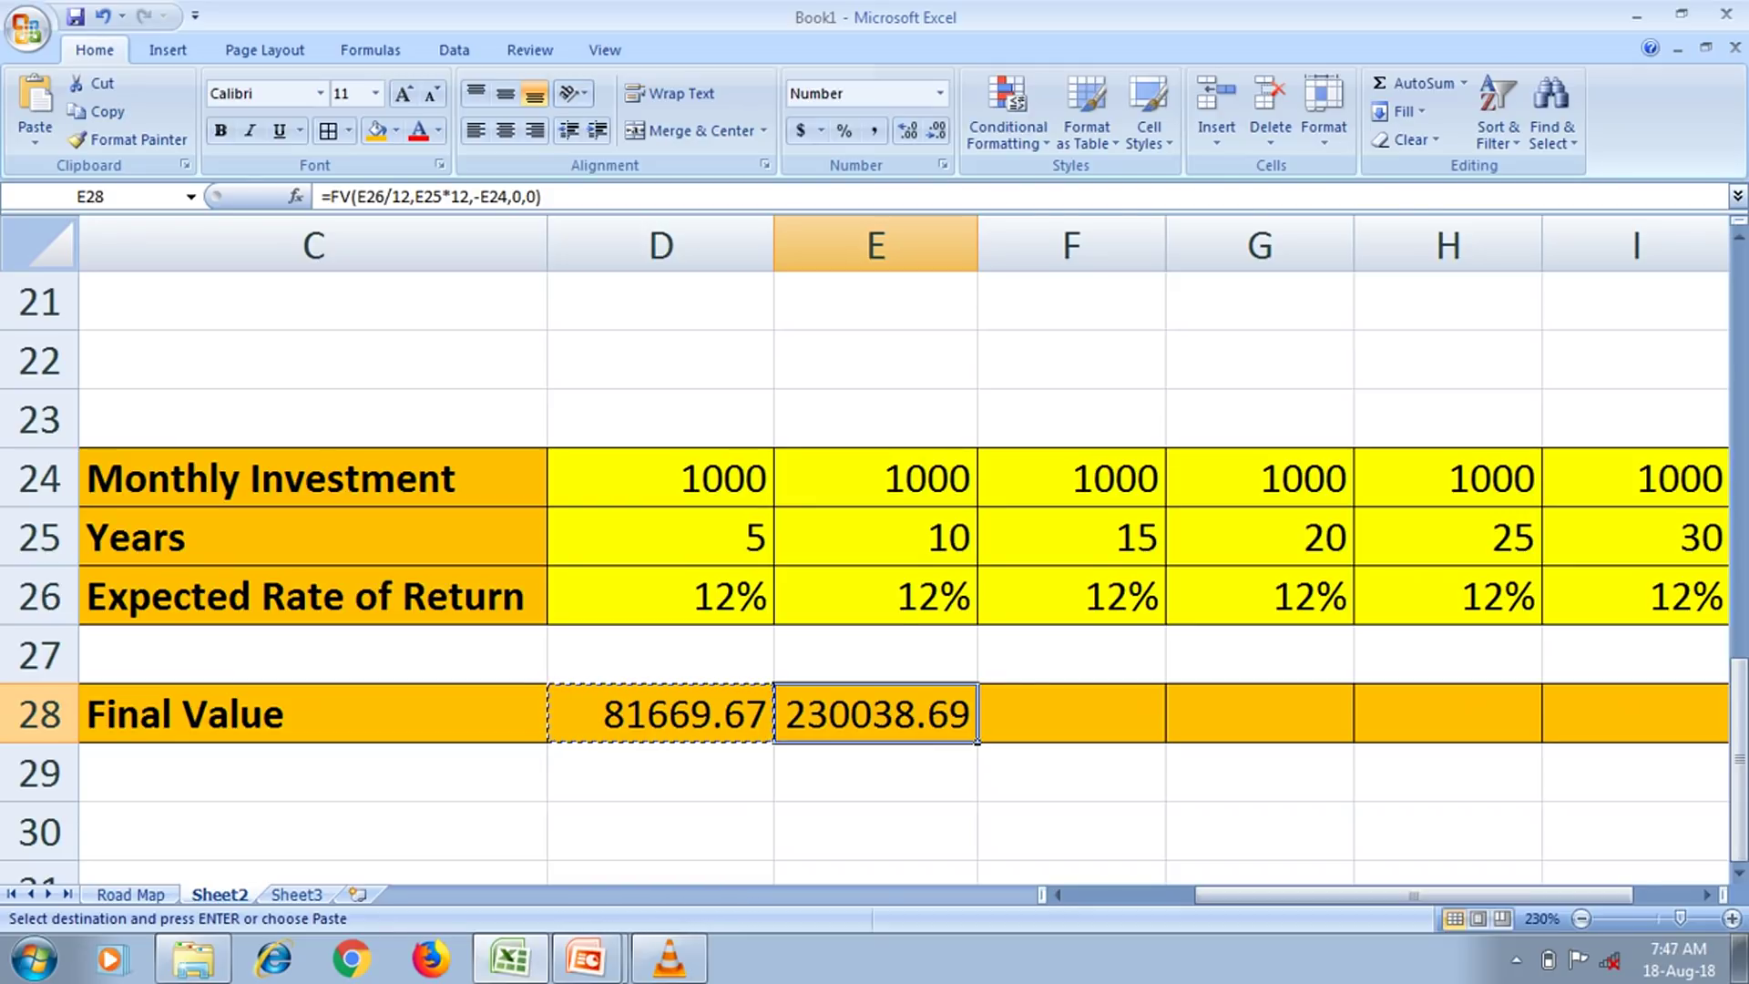
pyautogui.click(1072, 713)
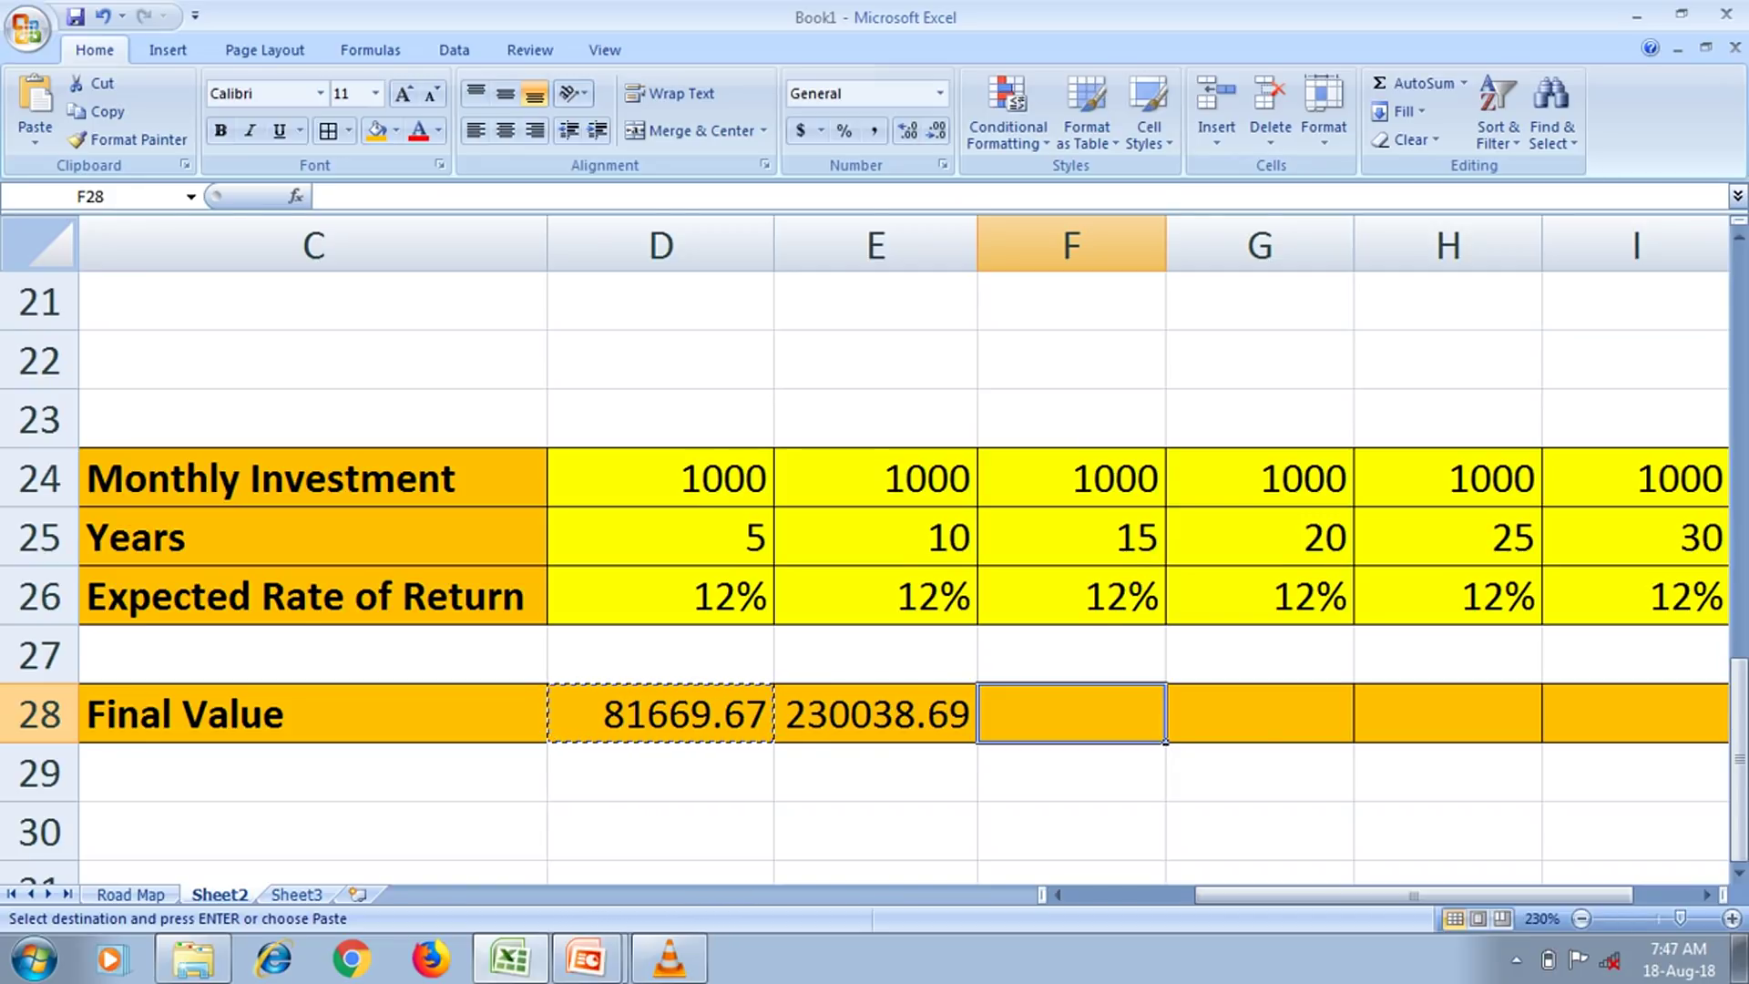
pyautogui.click(312, 654)
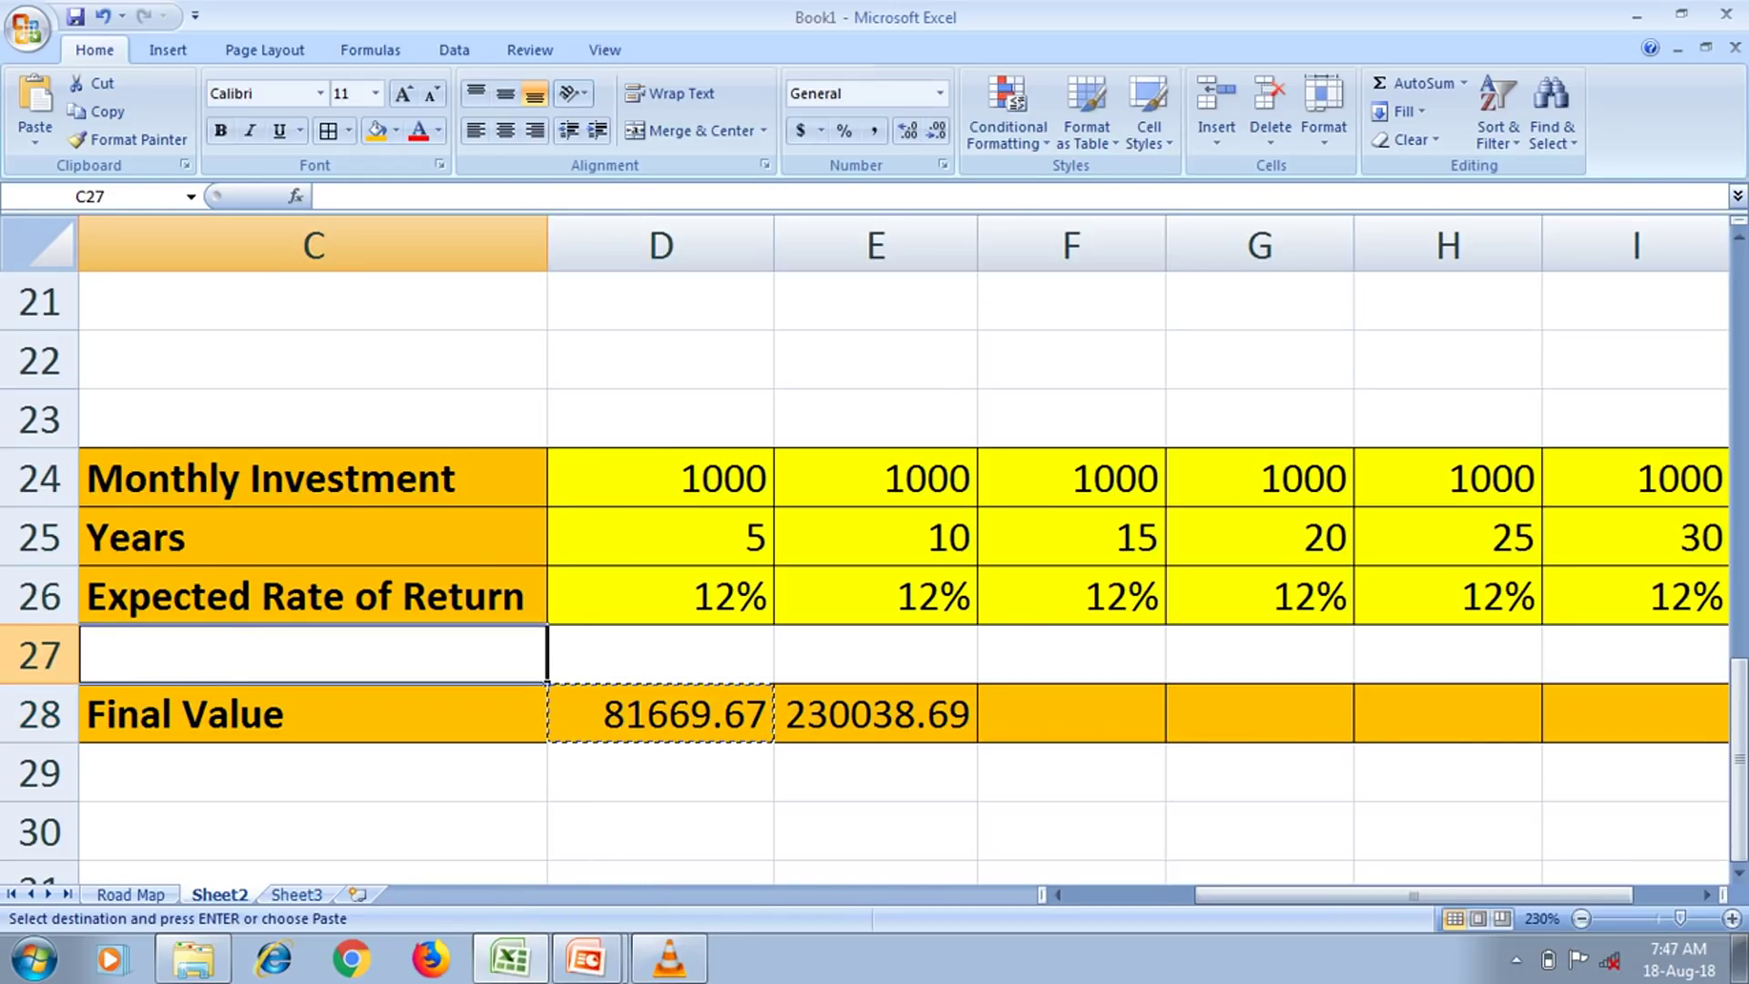
# Label row 27 'Amount Invested' and enter =D24*D25*12 in D27, giving 60000
pyautogui.write('Amount Invested')
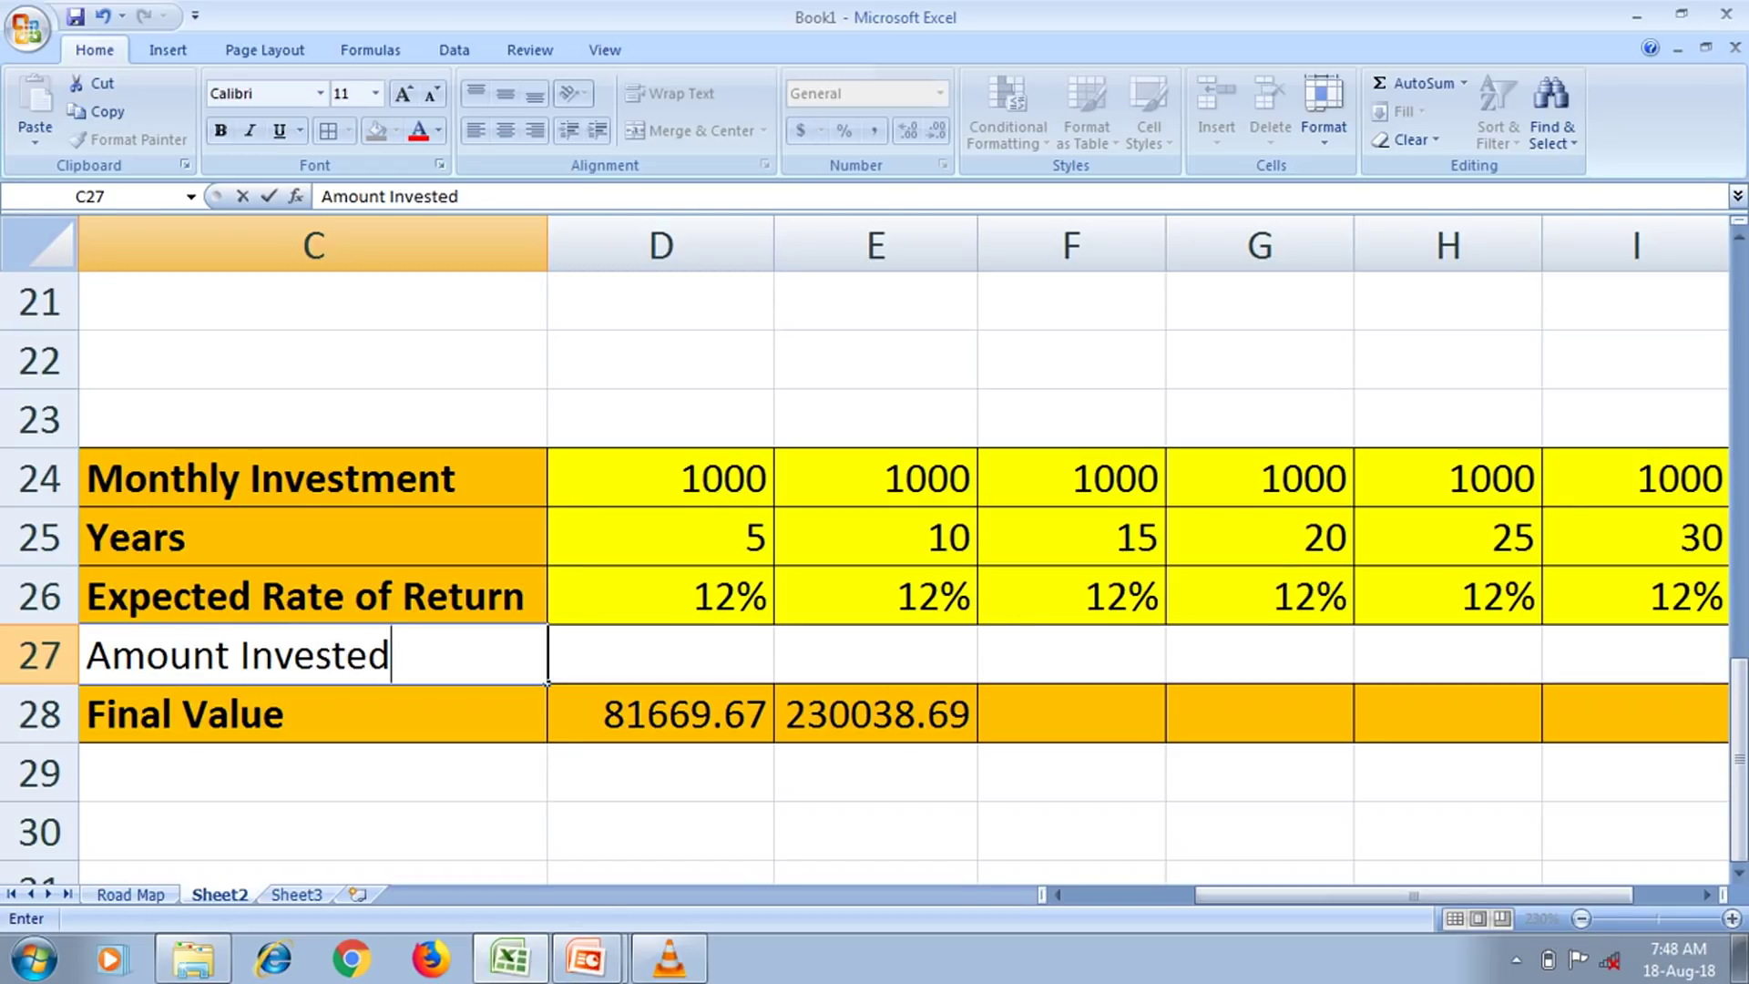
pyautogui.press('Tab')
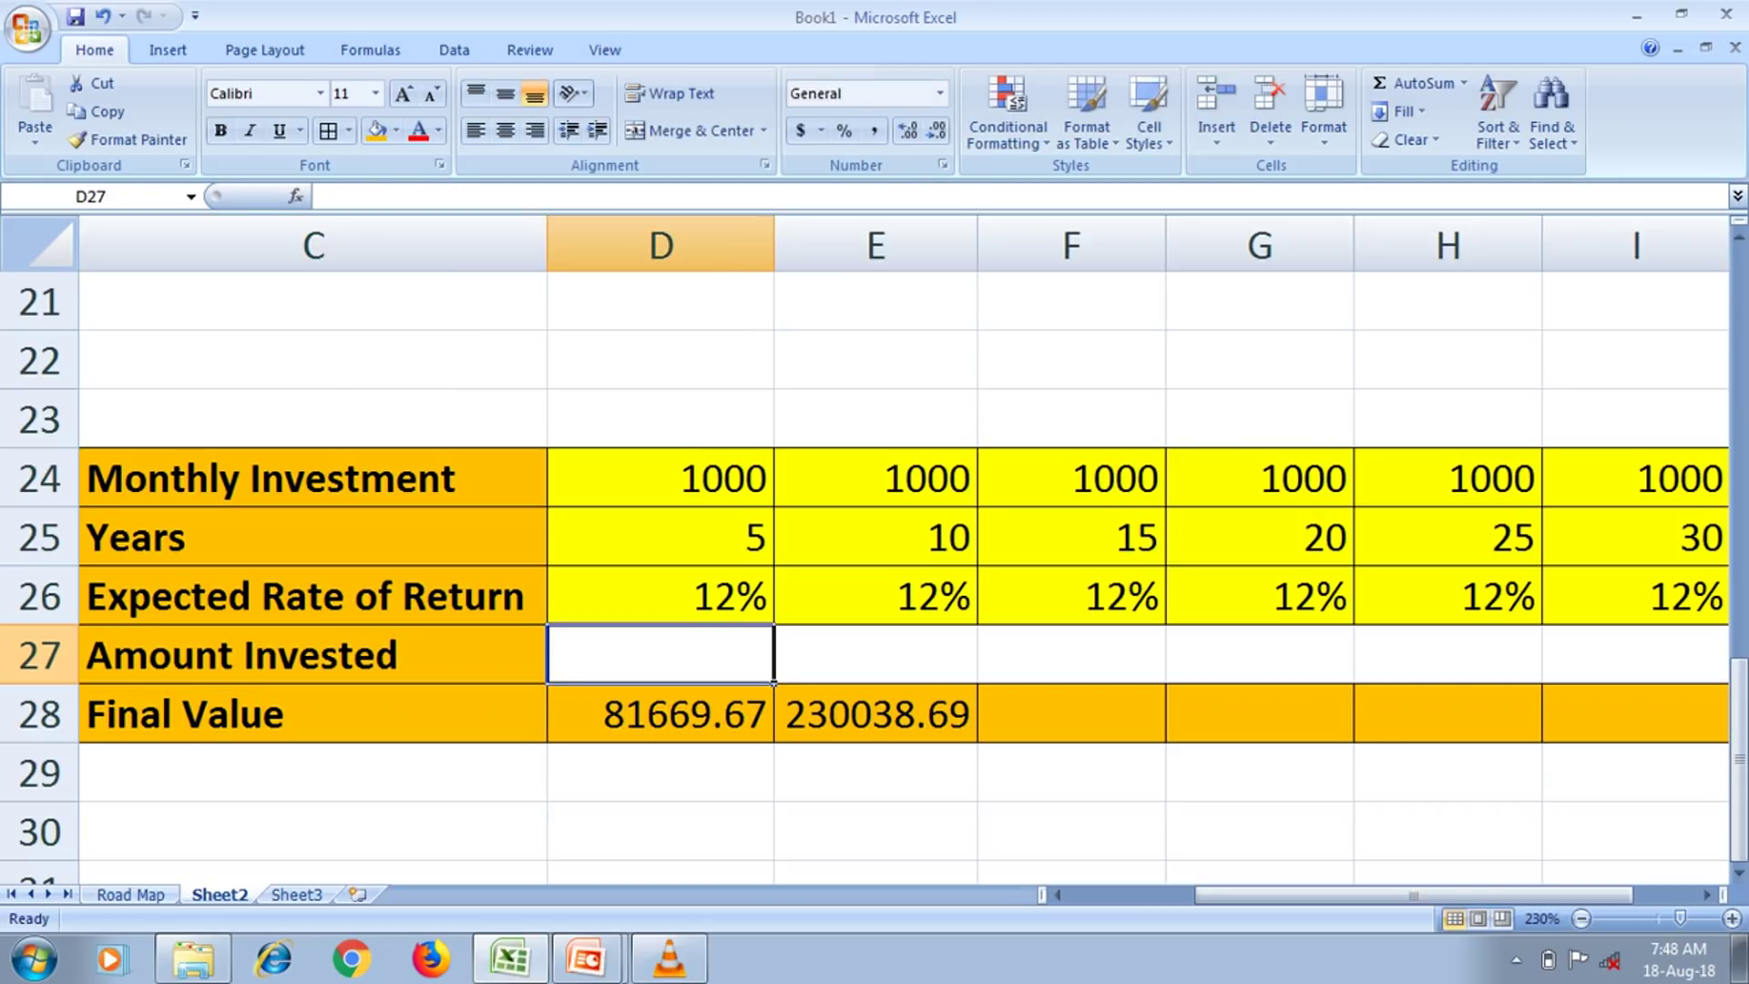
pyautogui.write('=')
pyautogui.press('Up')
pyautogui.press('Up')
pyautogui.press('Up')
pyautogui.write('*')
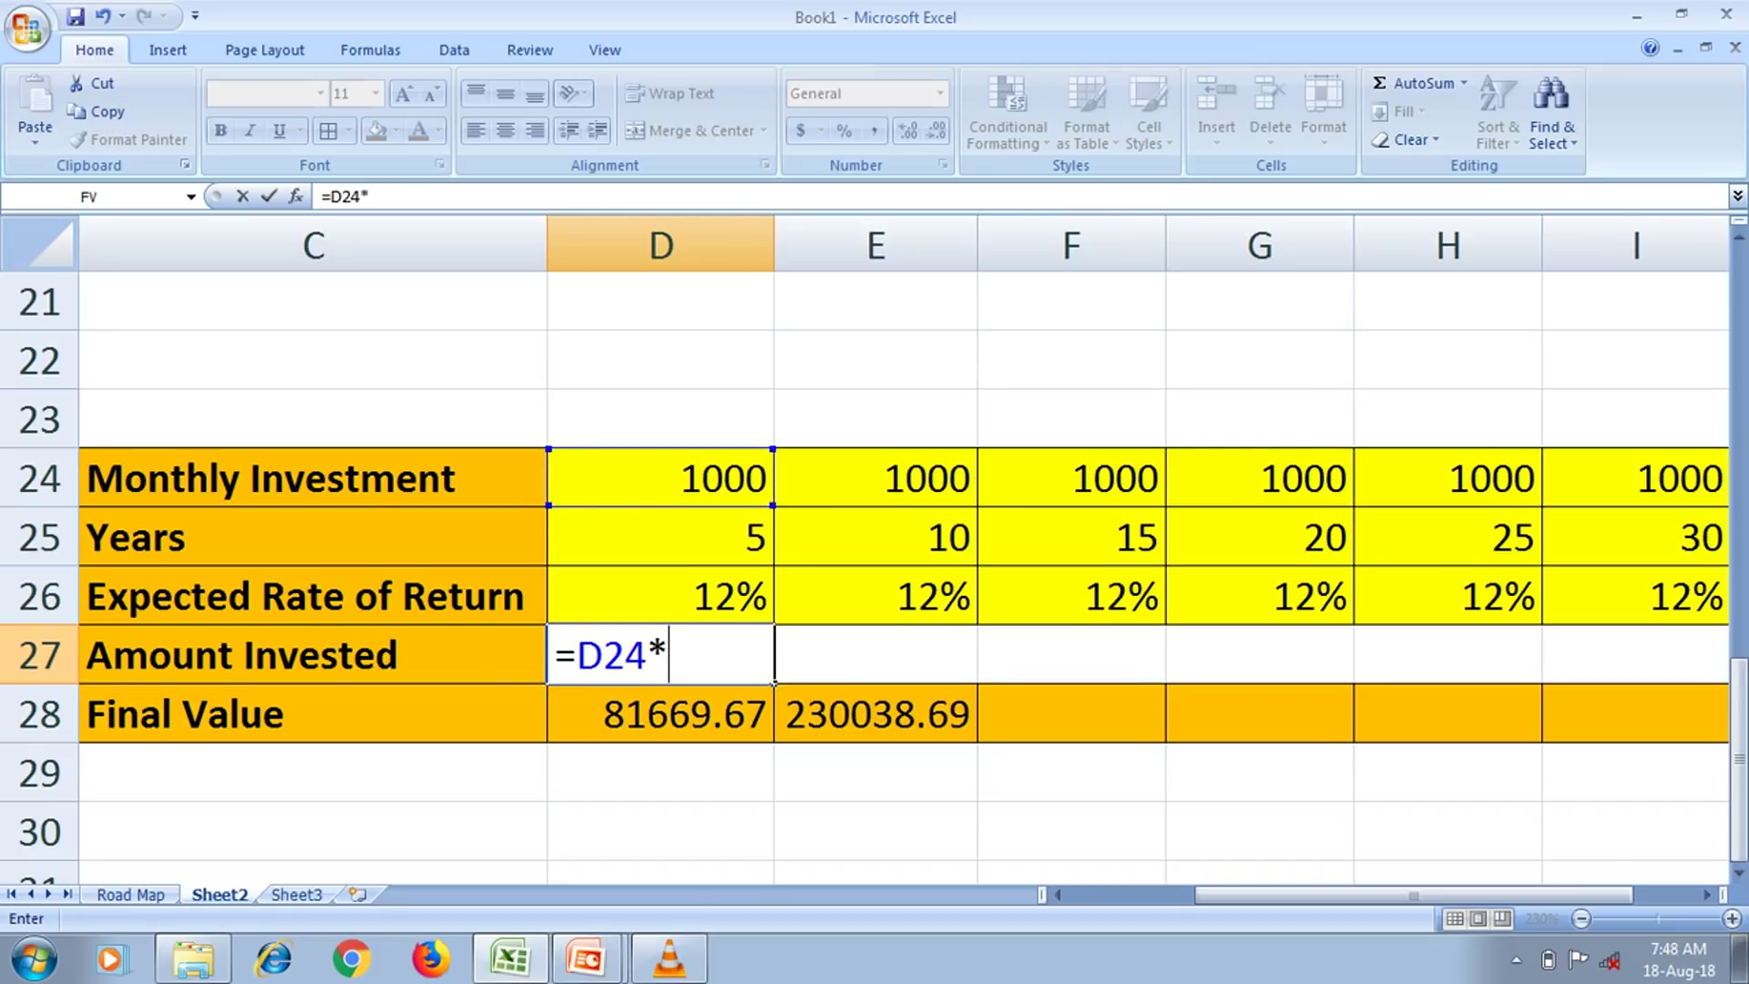
pyautogui.press('Up')
pyautogui.press('Up')
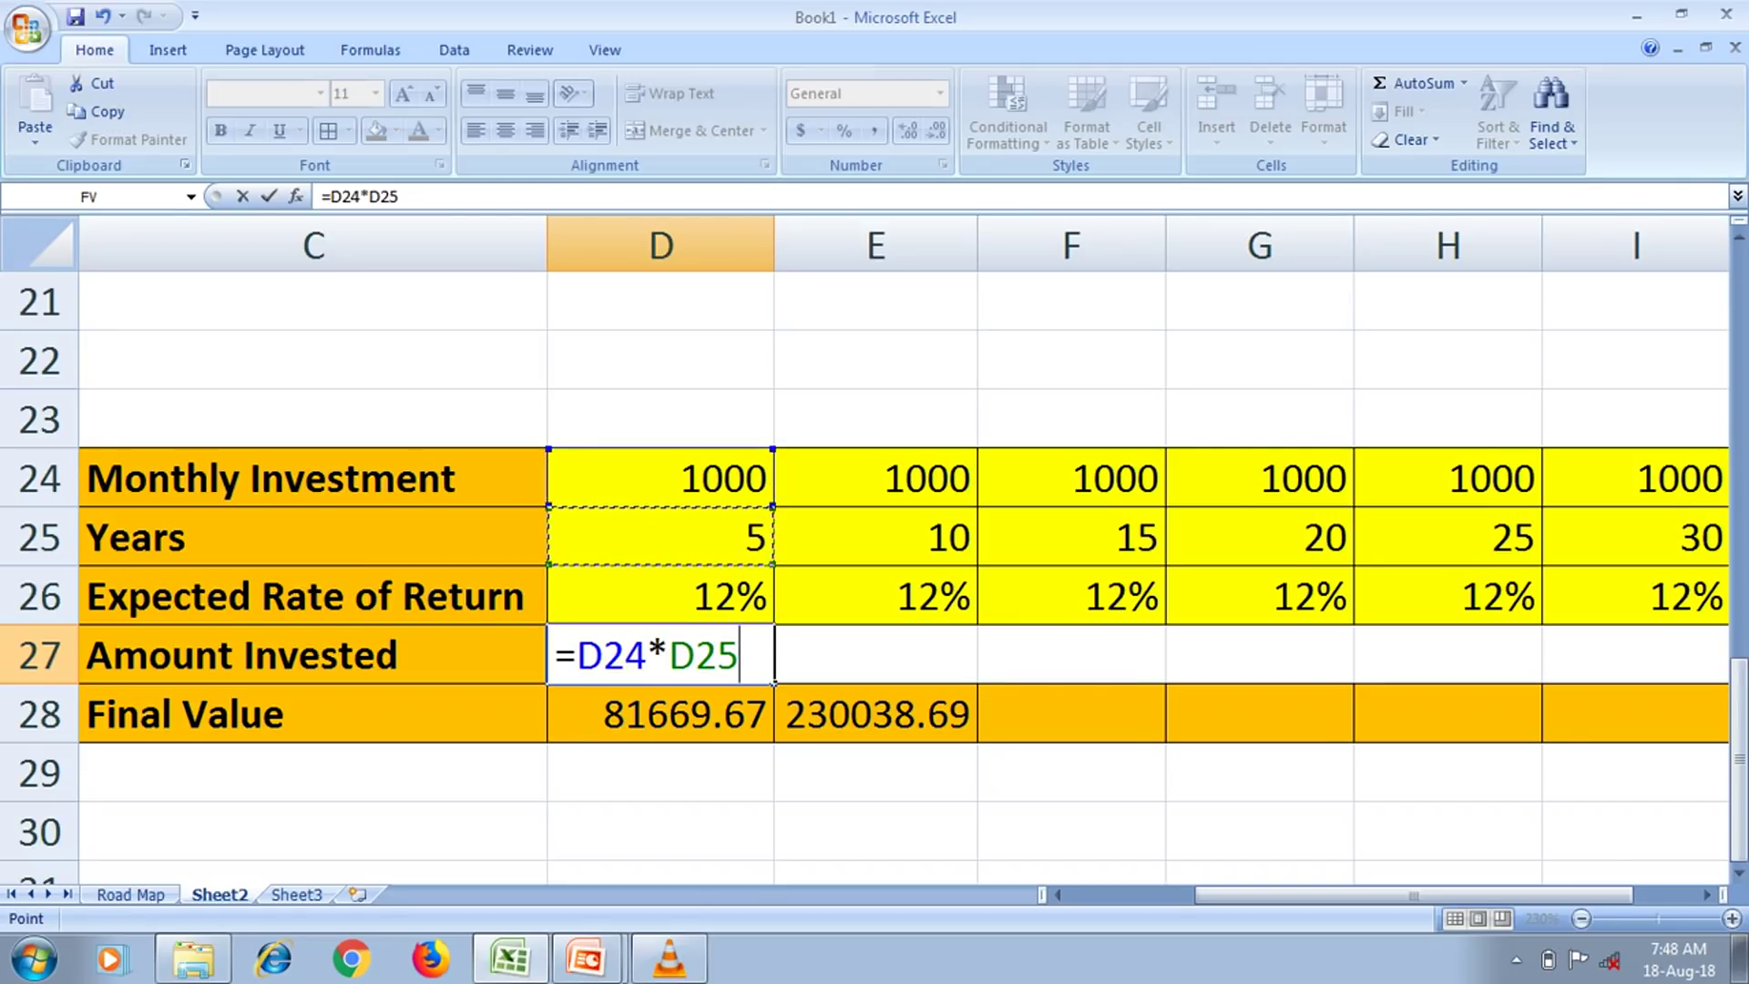
pyautogui.write('*12')
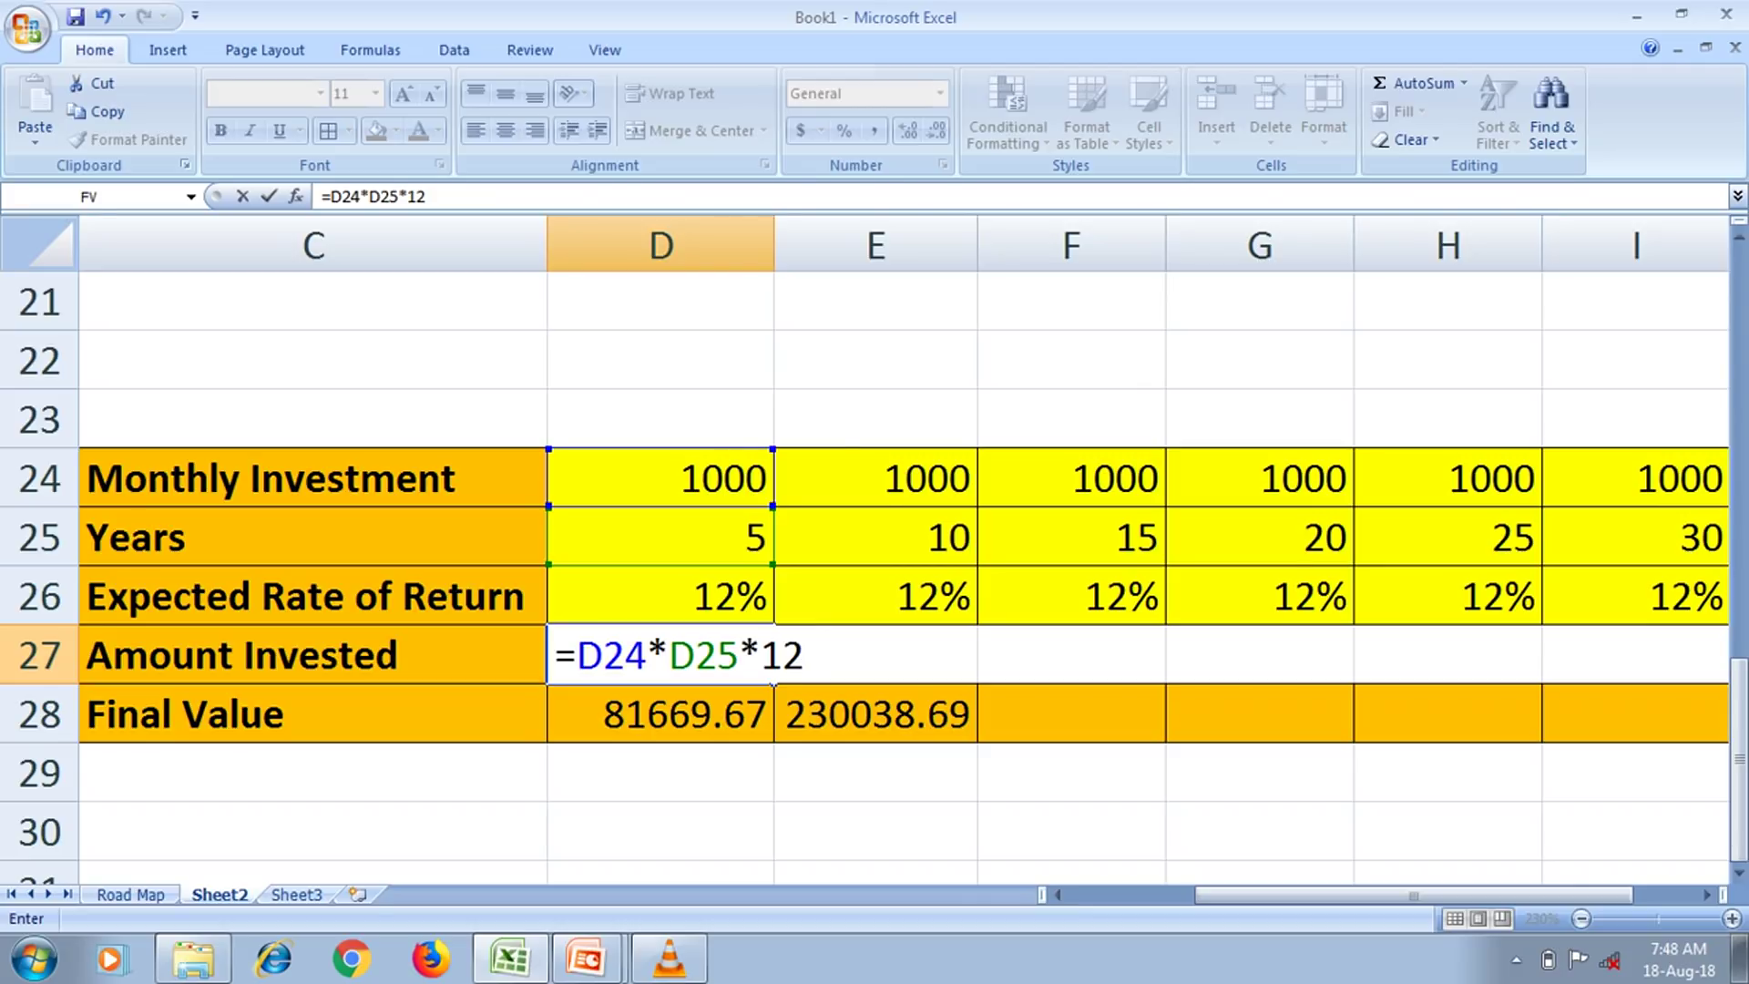
pyautogui.press('Return')
pyautogui.click(660, 654)
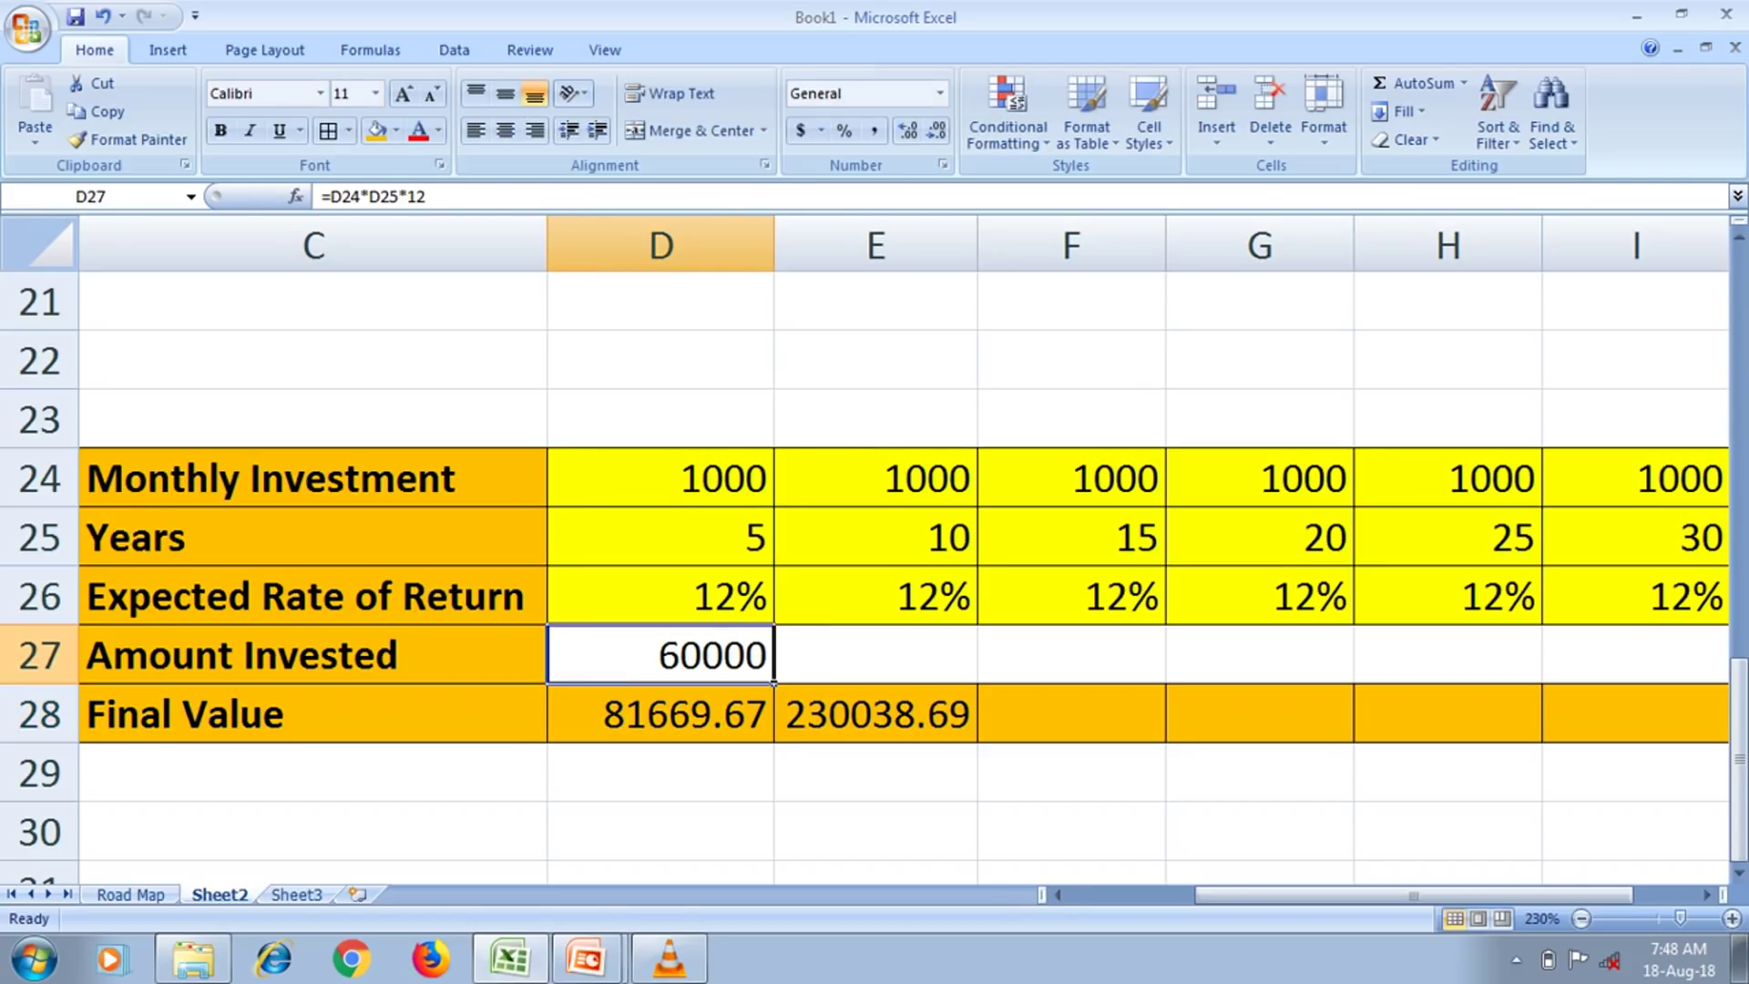
pyautogui.click(661, 713)
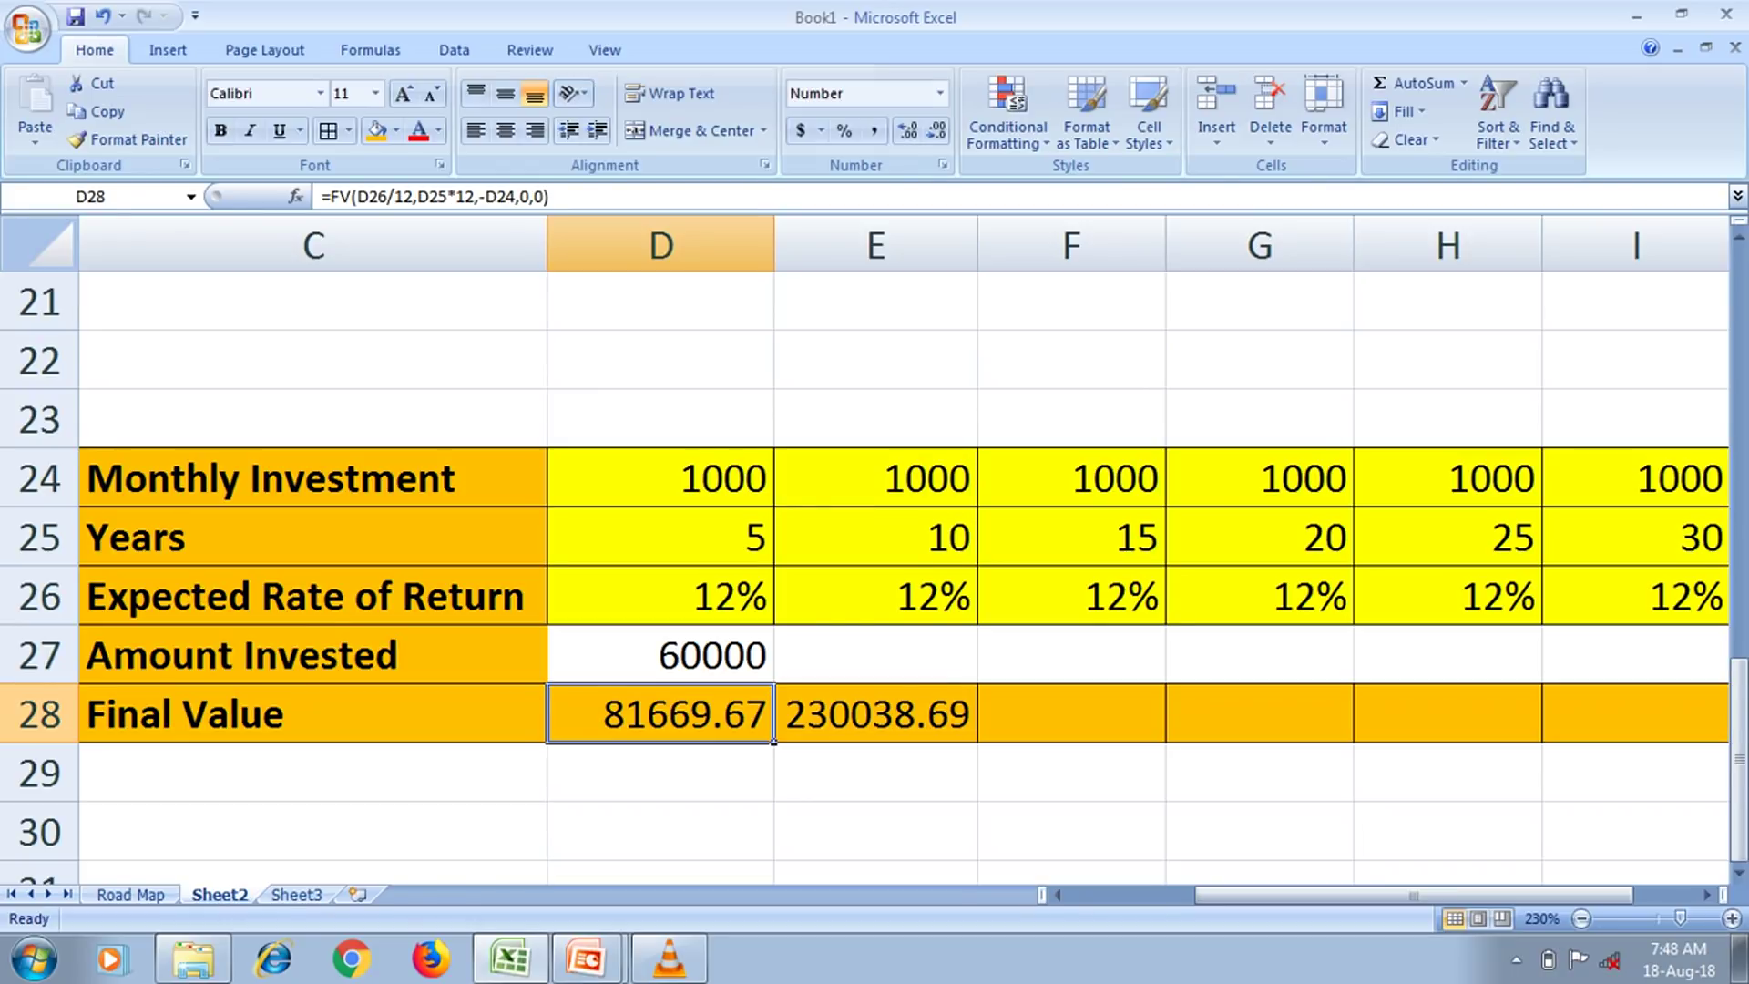
# Copy the D27 amount invested formula into E27 for the 10-year column
pyautogui.click(661, 654)
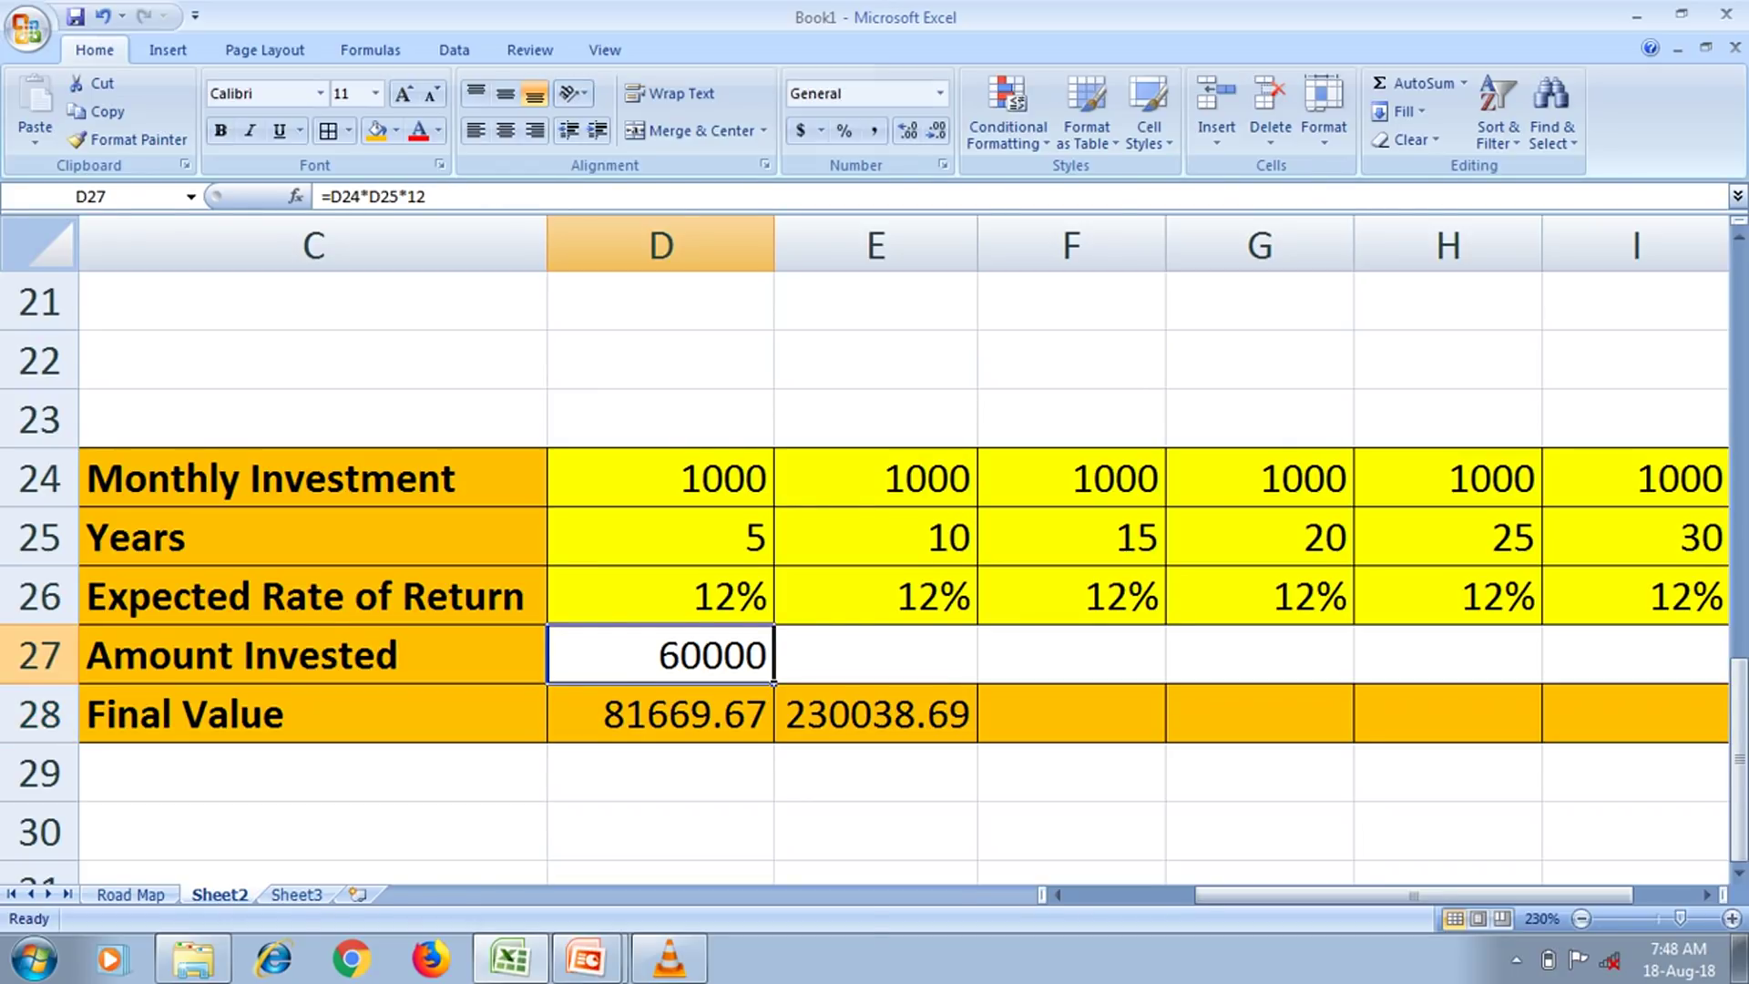
pyautogui.hotkey('ctrl', 'c')
pyautogui.click(875, 654)
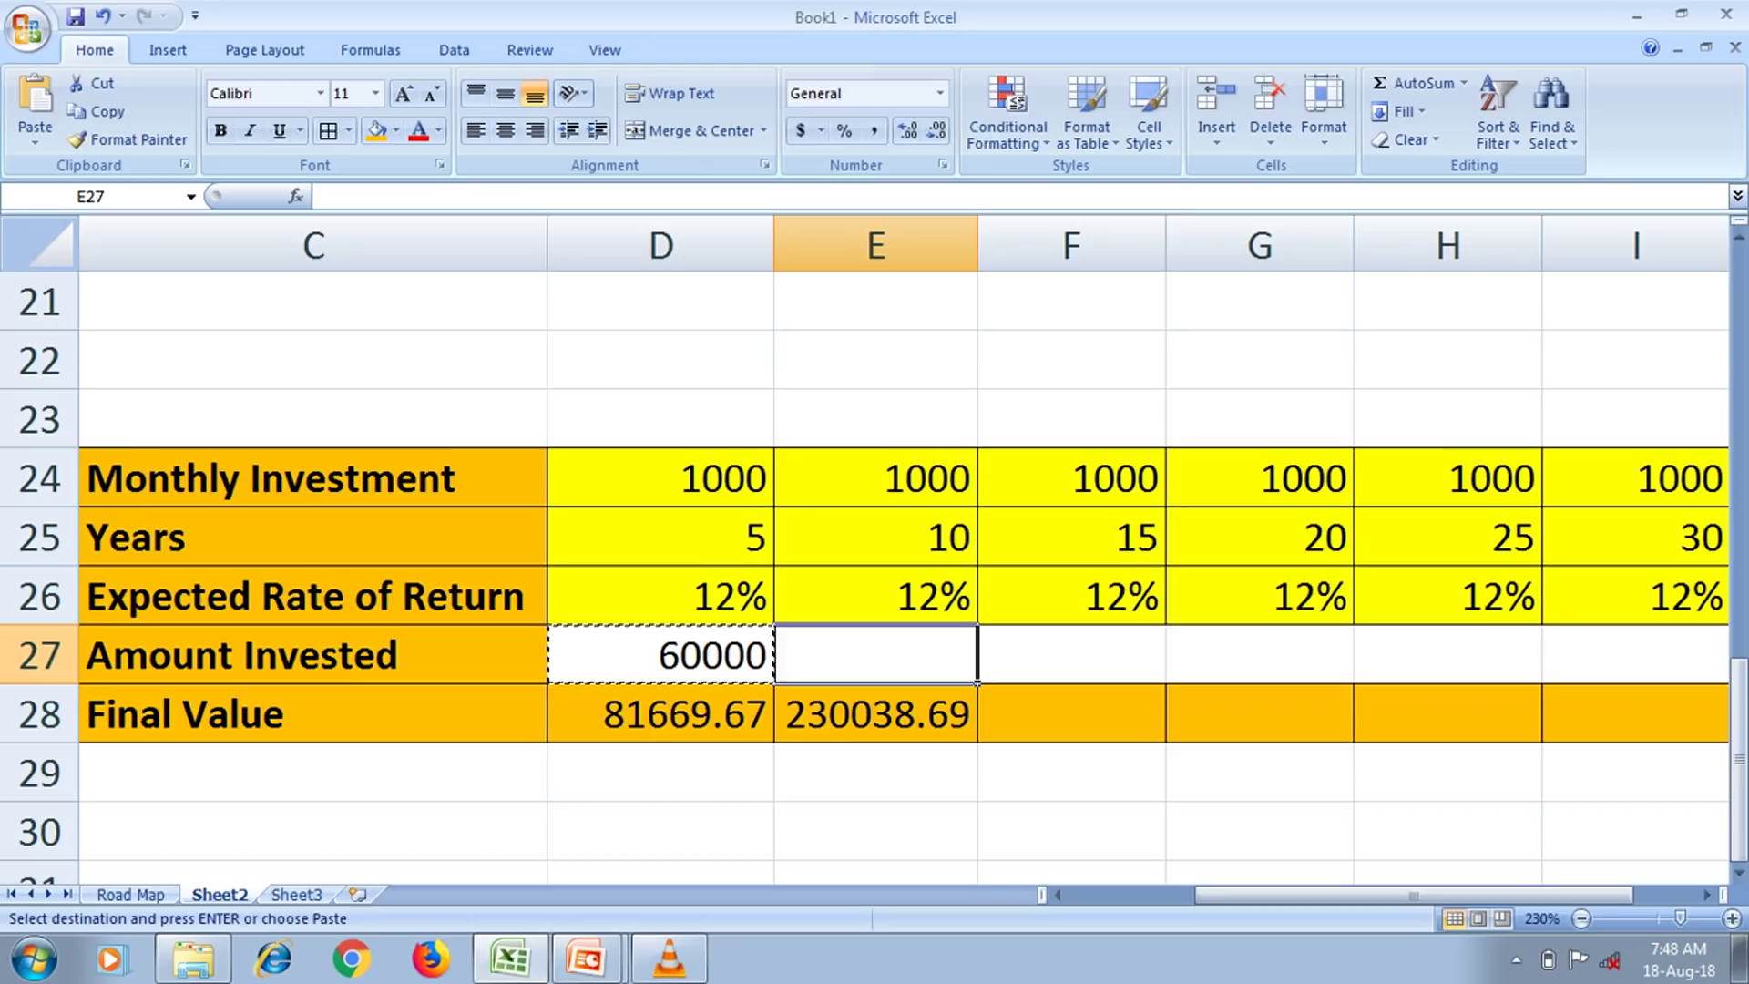
pyautogui.hotkey('ctrl', 'v')
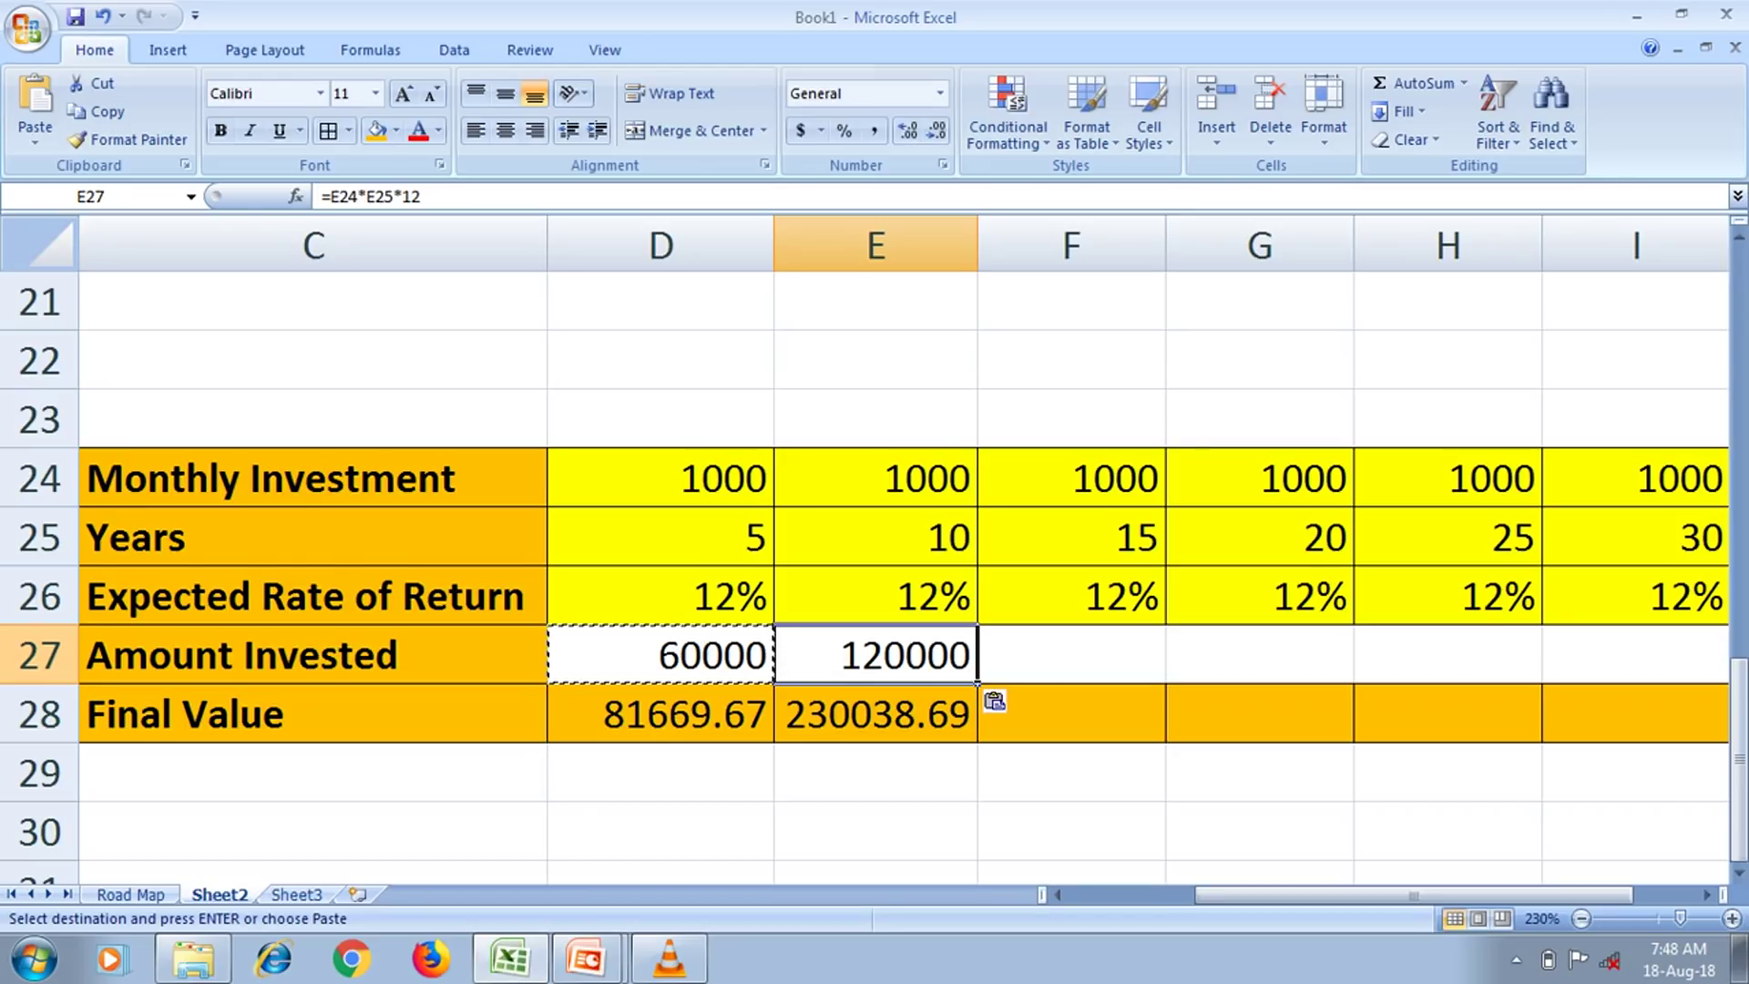
pyautogui.press('Down')
pyautogui.press('Down')
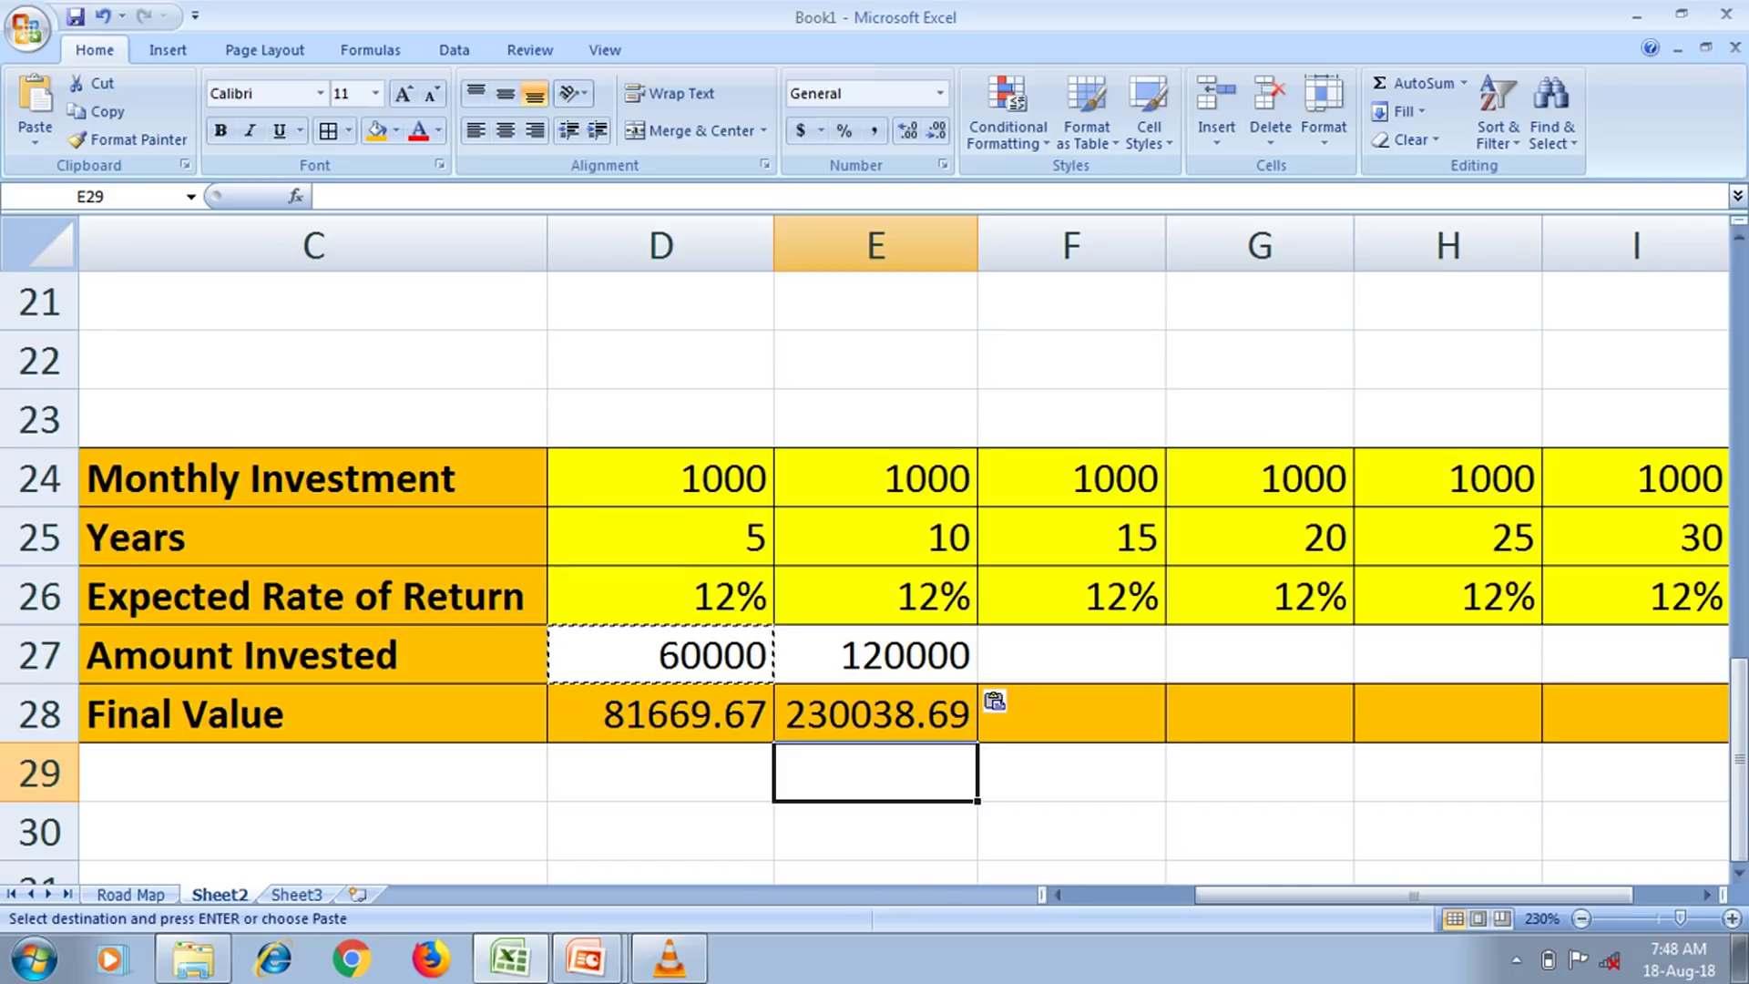
# Copy E27:E28 into F27:F28 for 15 years and widen column F
pyautogui.press('Right')
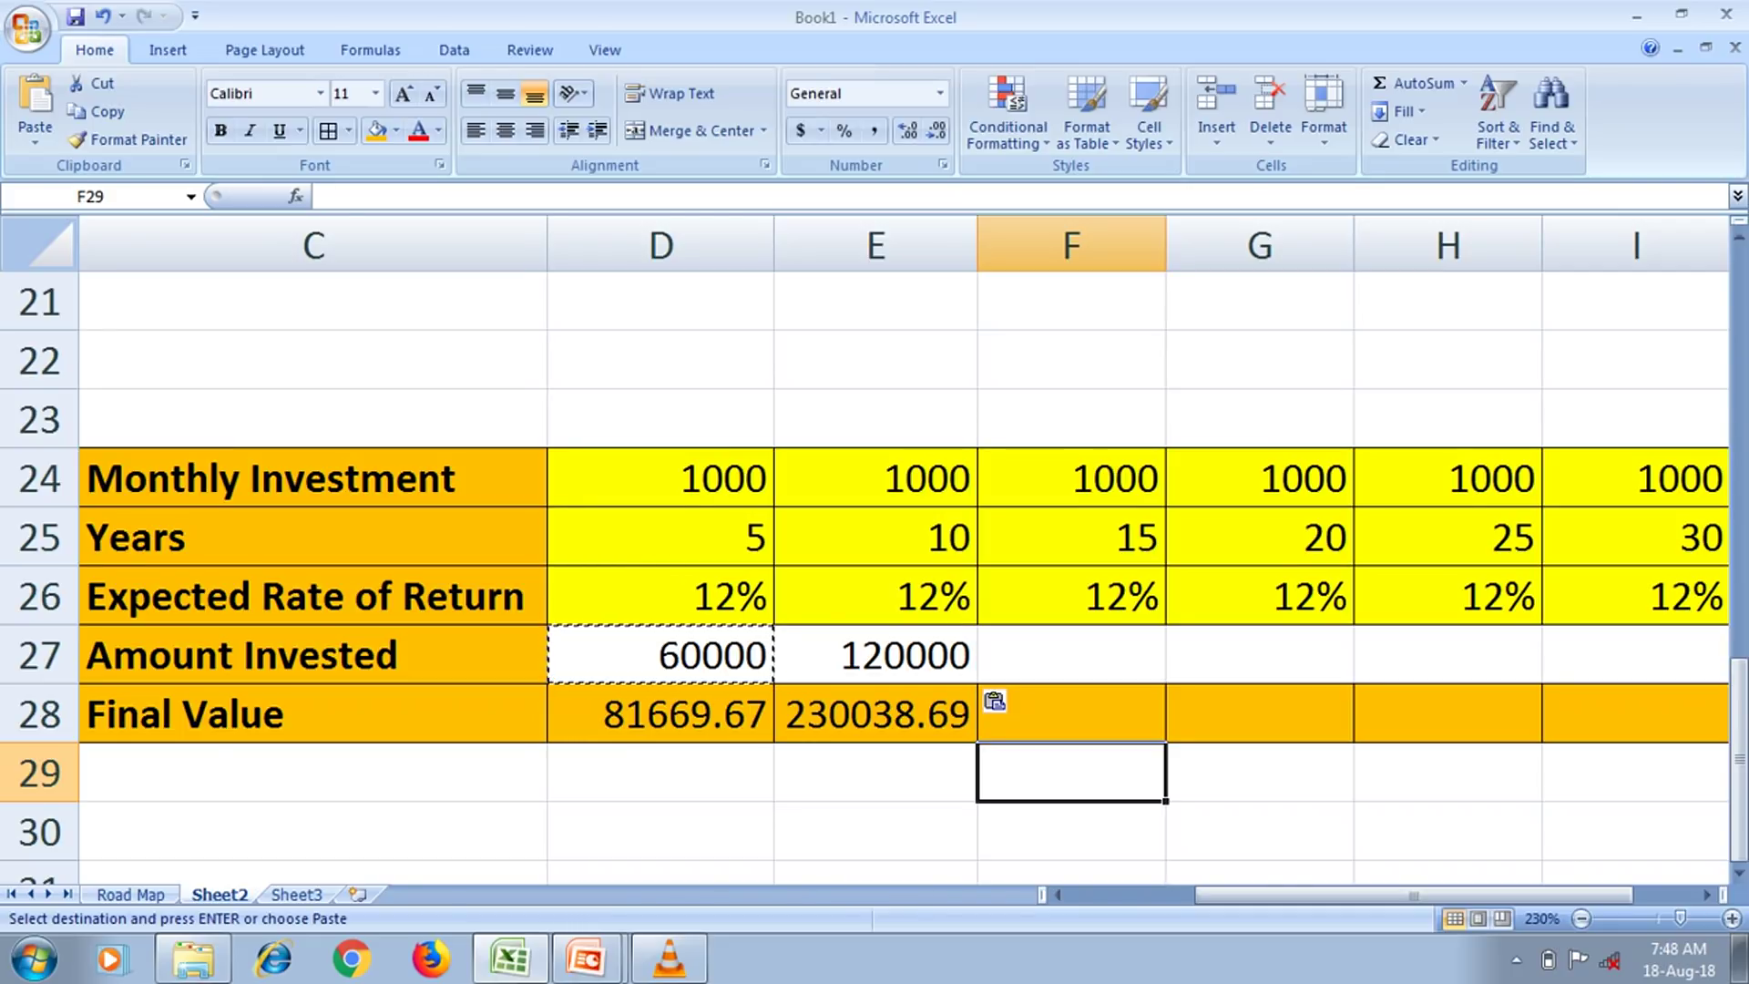
pyautogui.press('Up')
pyautogui.press('Up')
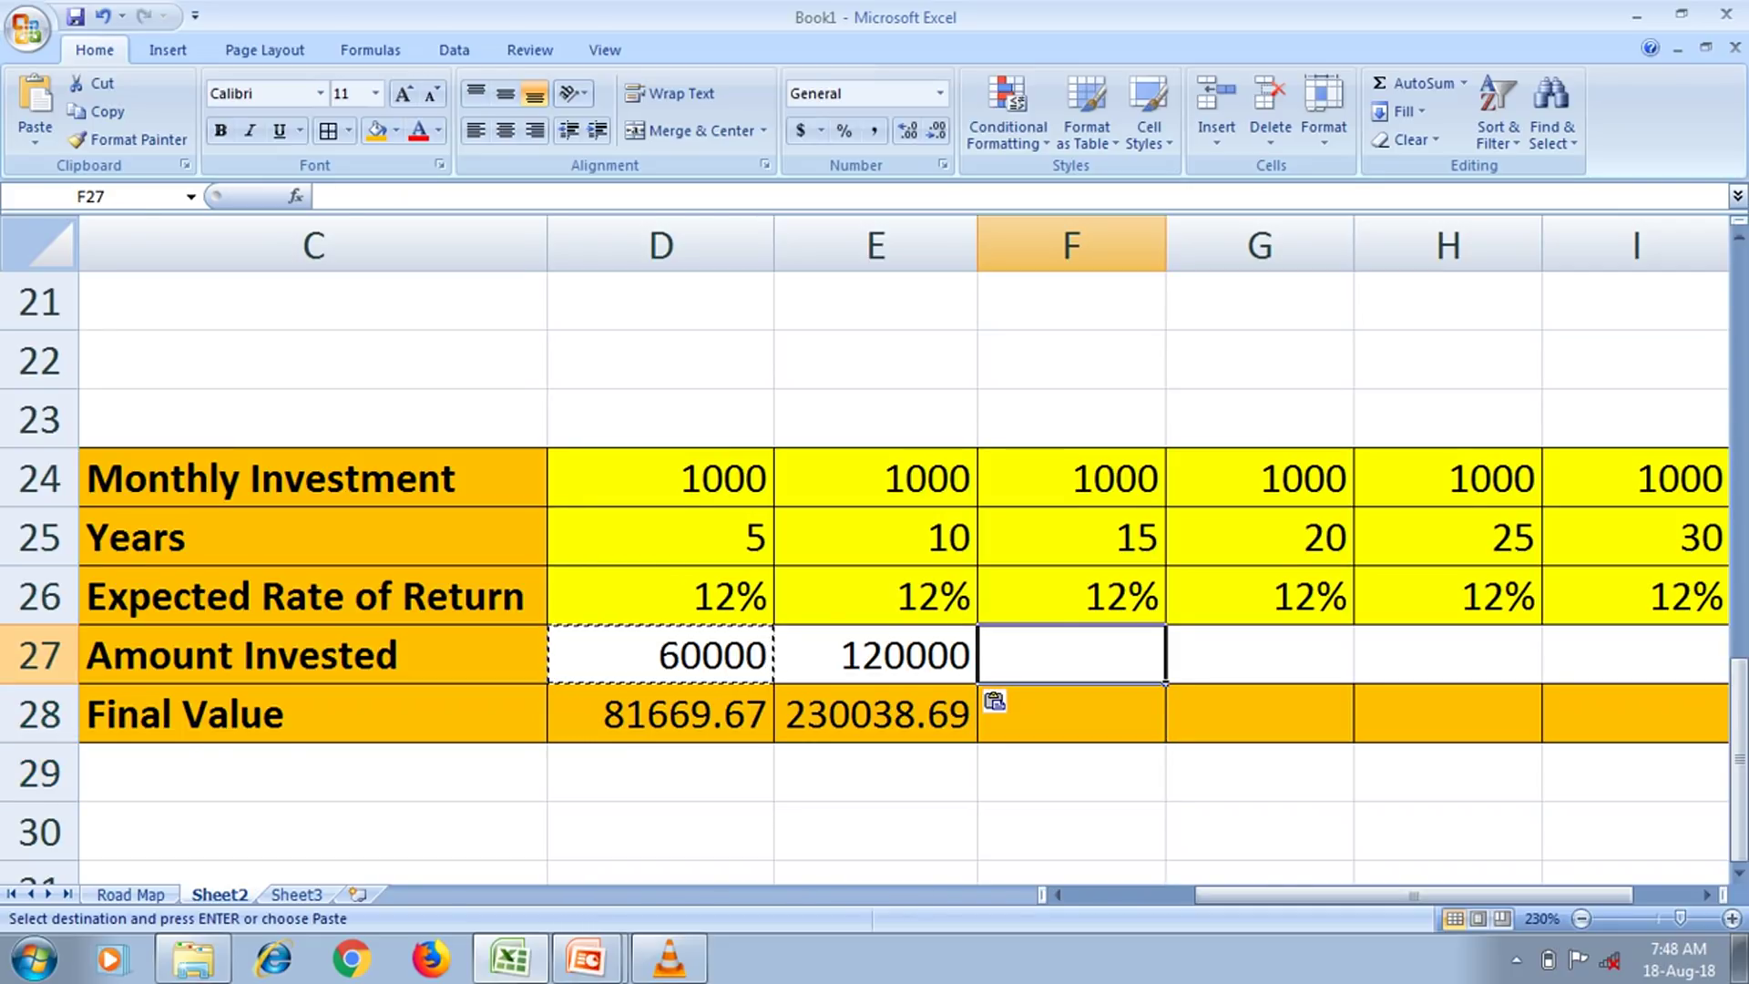
pyautogui.press('Left')
pyautogui.hotkey('shift', 'Down')
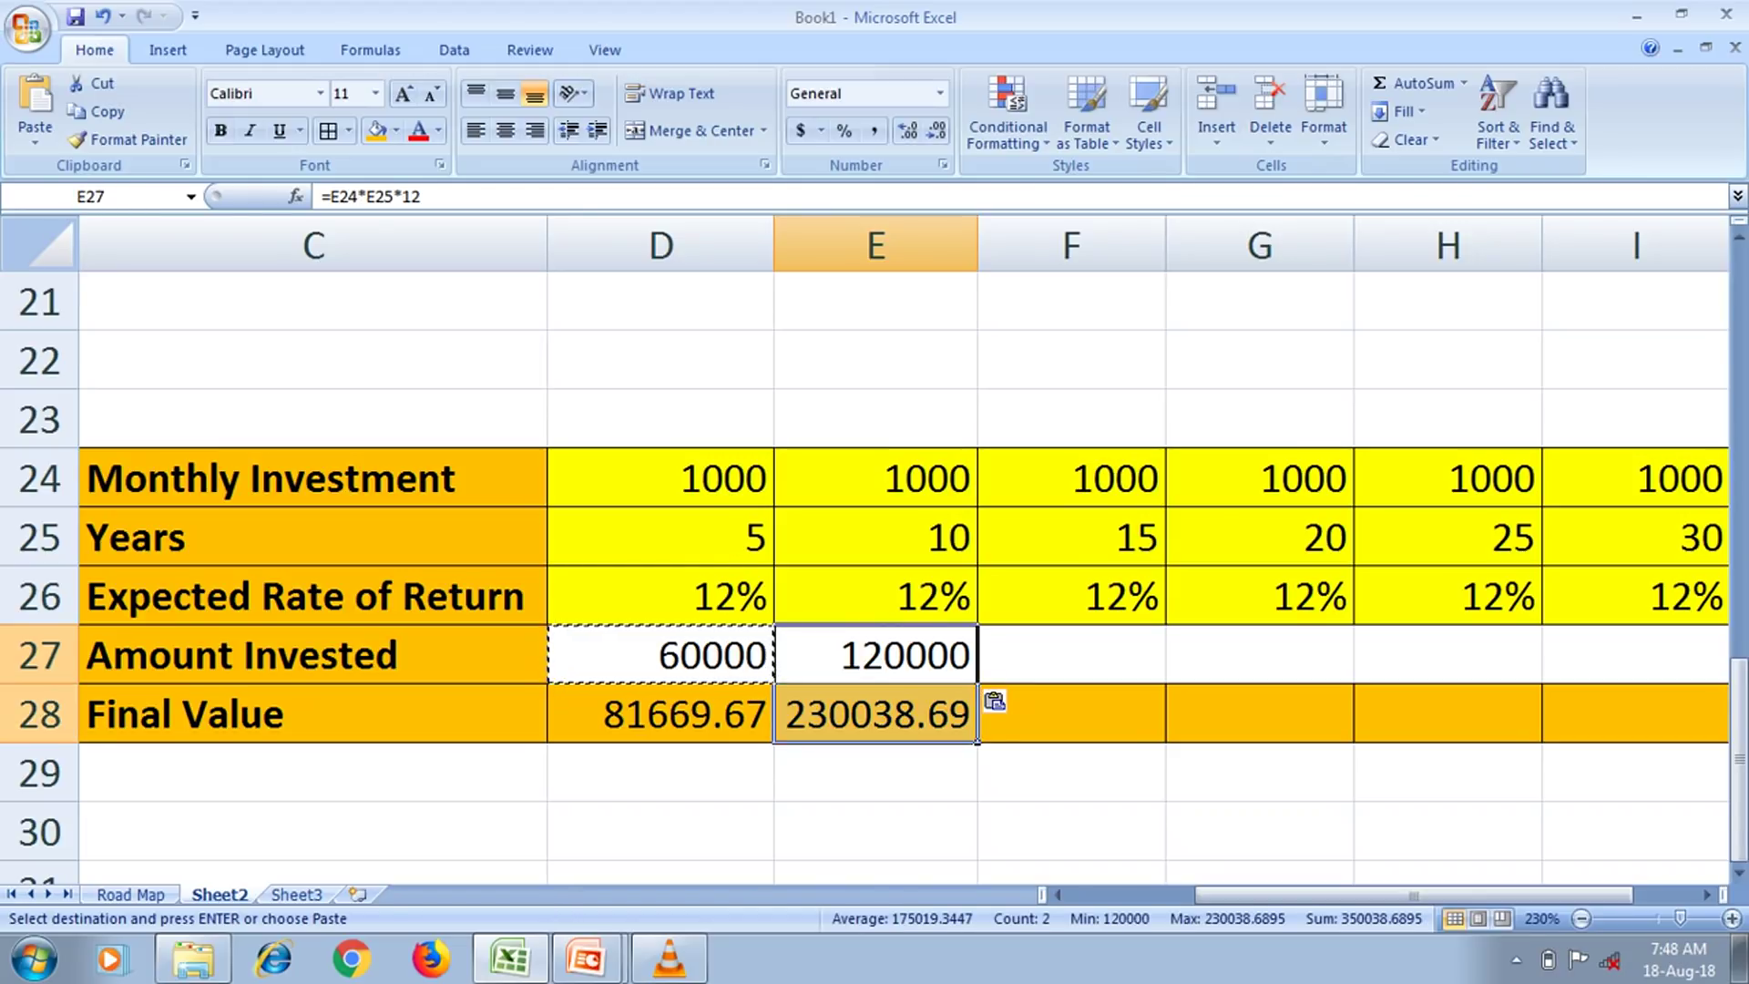
pyautogui.hotkey('ctrl', 'c')
pyautogui.press('Right')
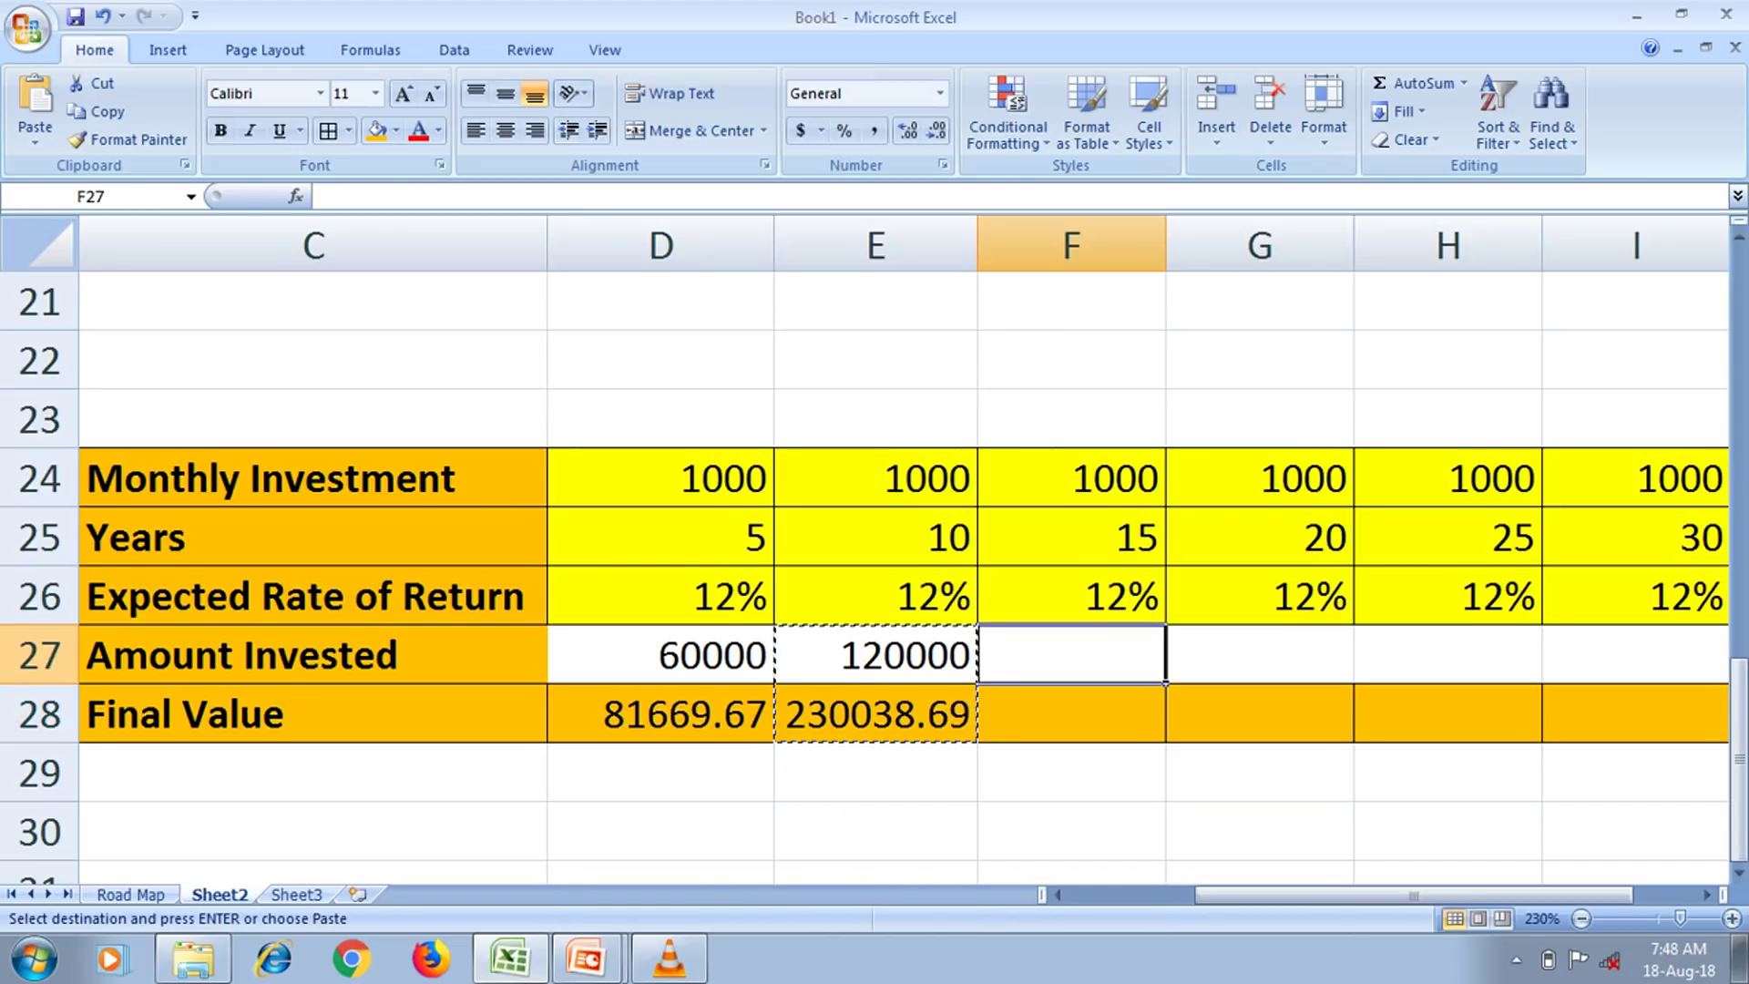
pyautogui.hotkey('ctrl', 'v')
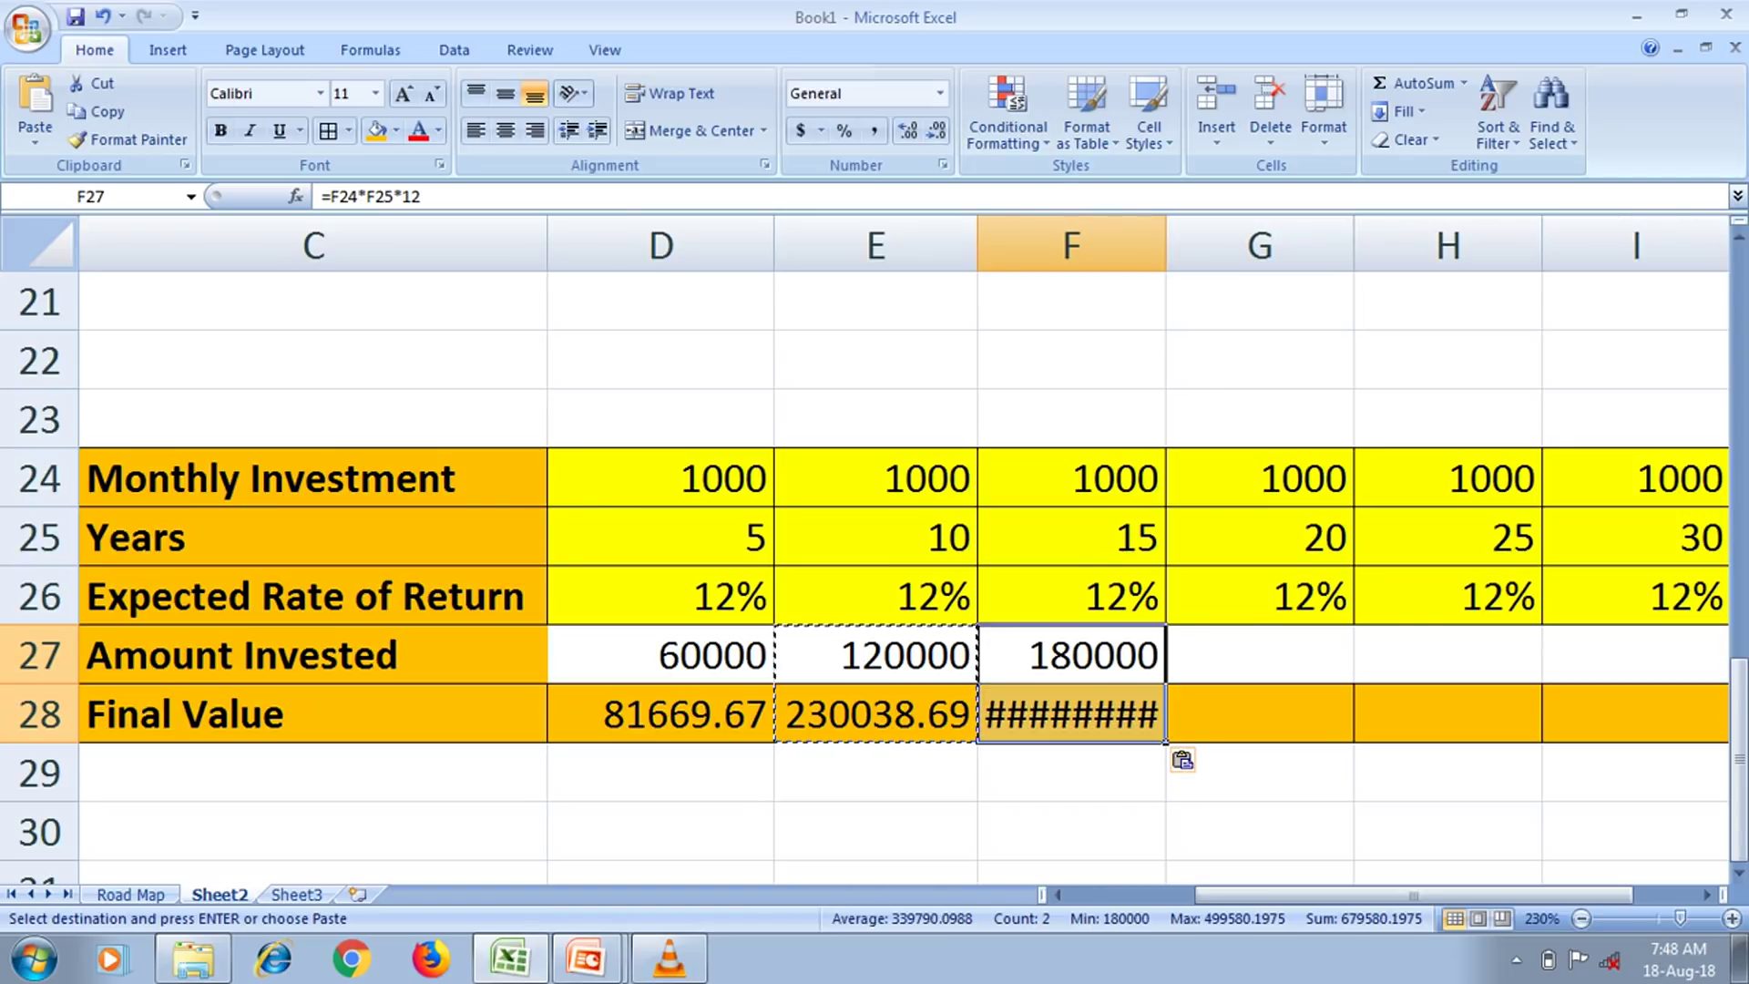
pyautogui.moveTo(1166, 246); pyautogui.dragTo(1181, 246)
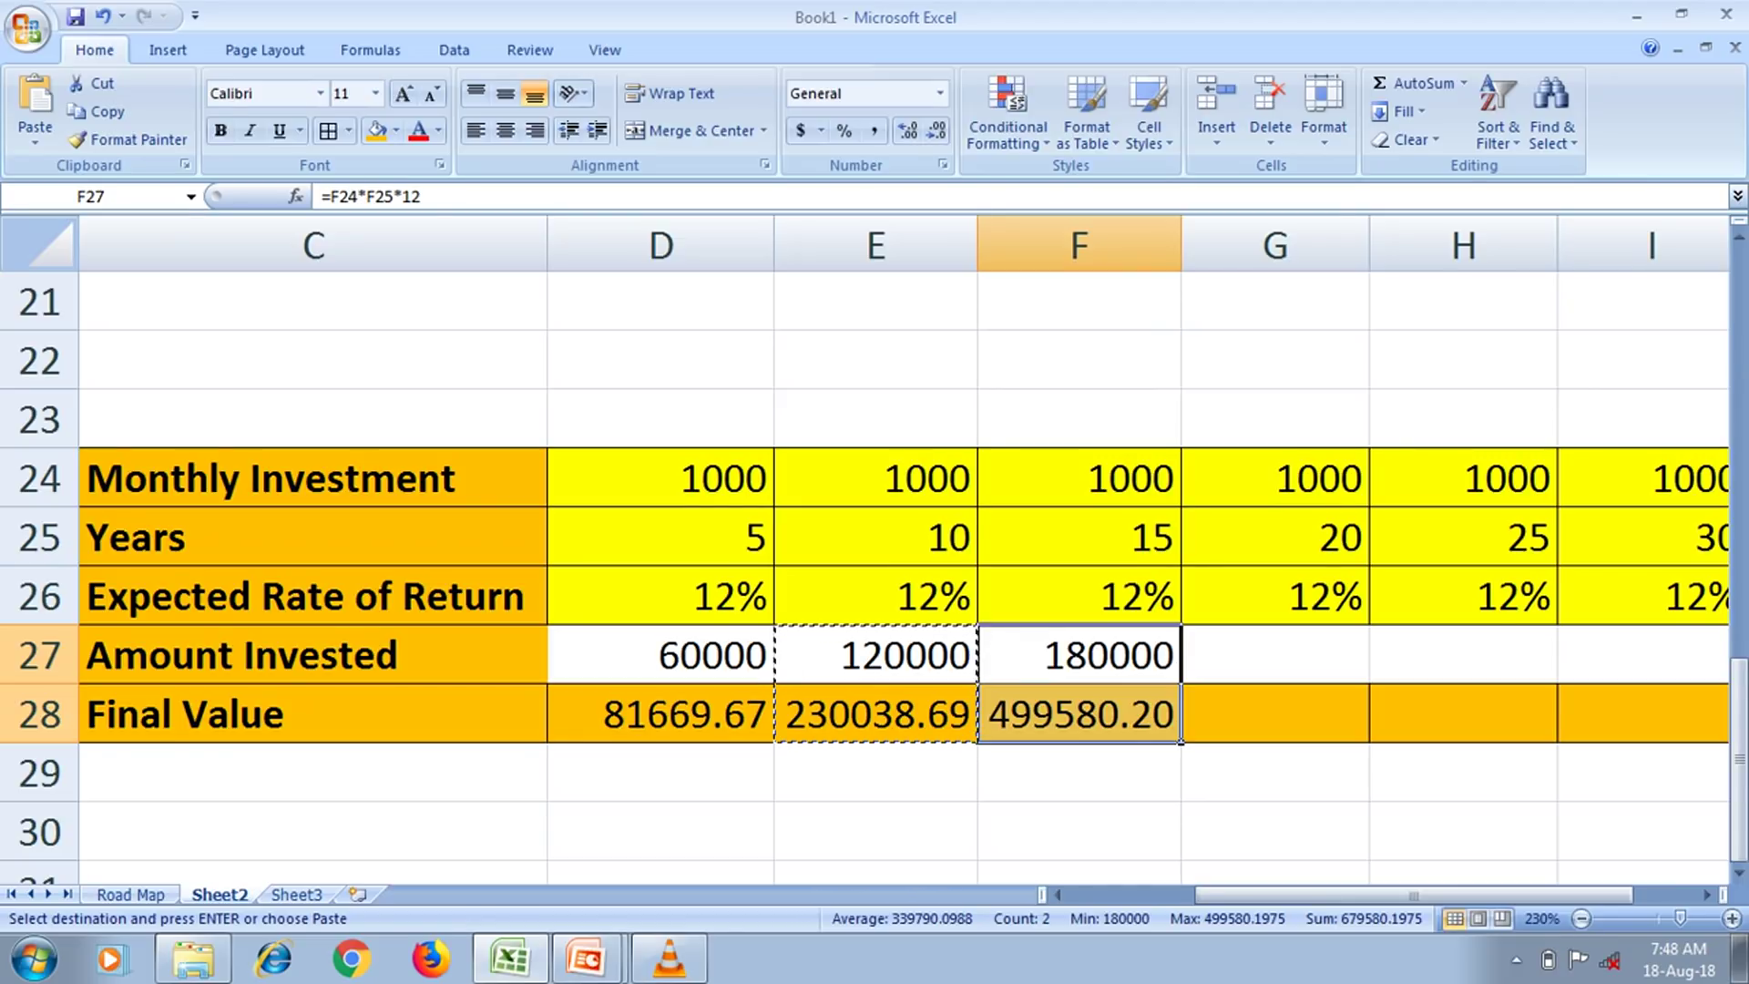
# Paste both formulas into column G for 20 years and widen column G
pyautogui.hscroll(1, 874, 546)
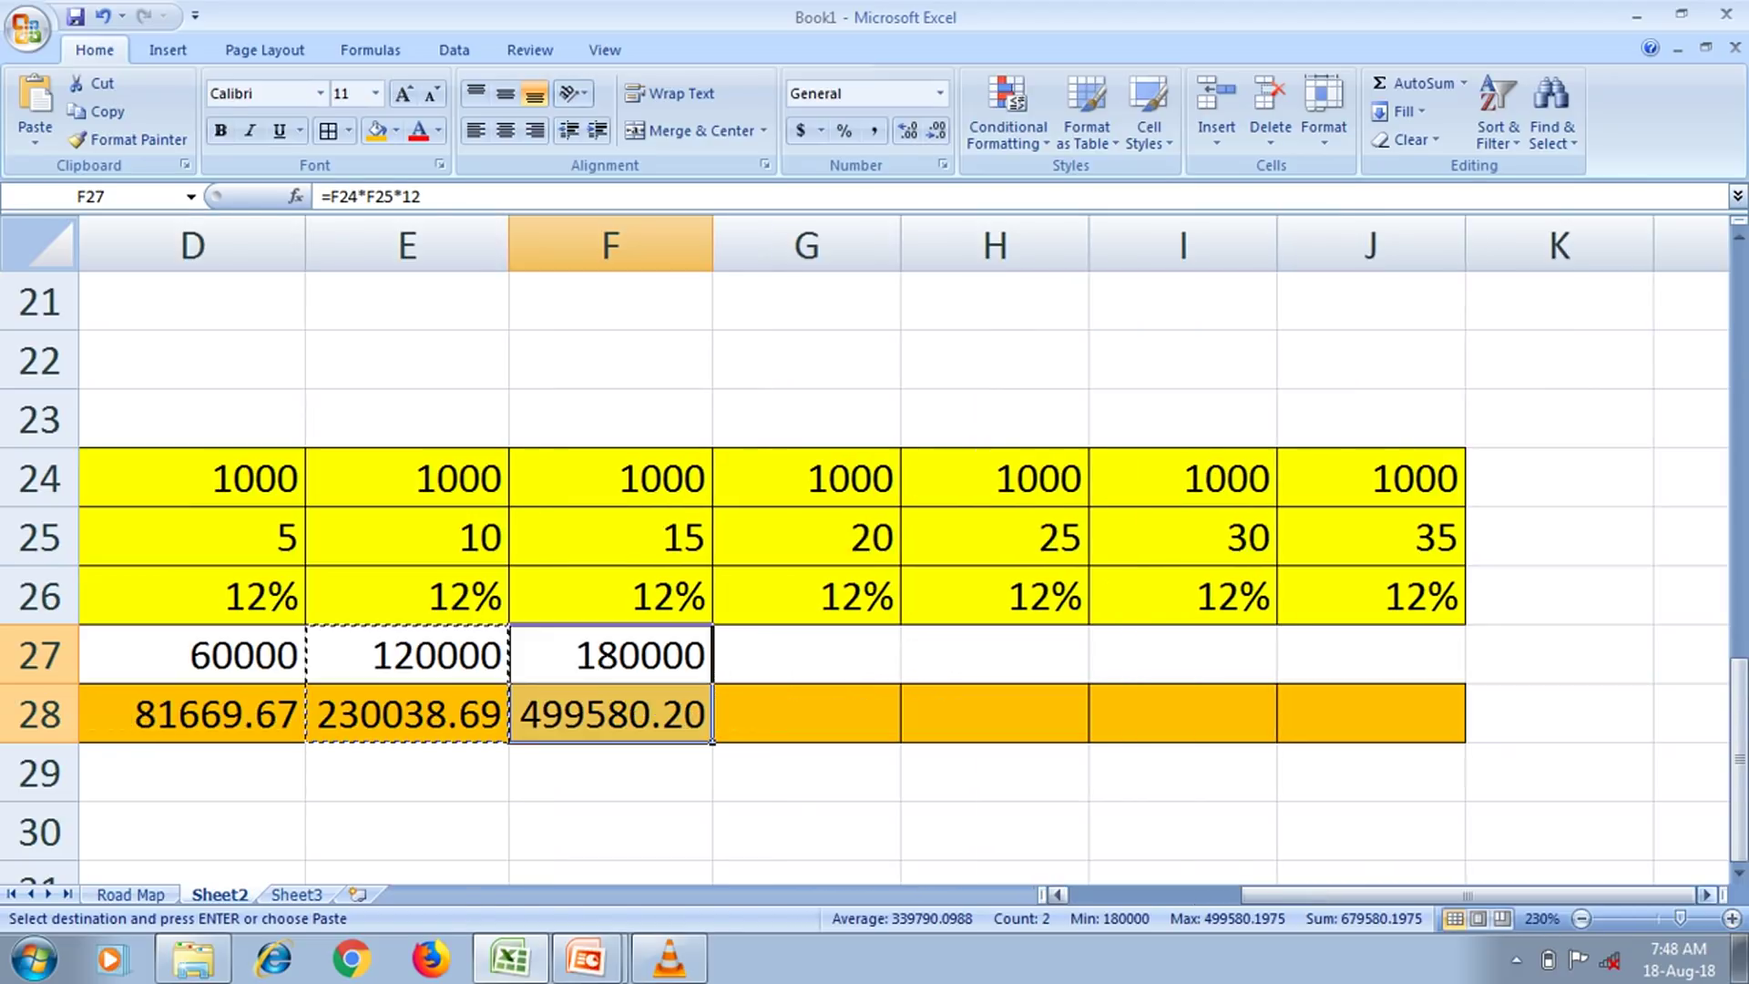
pyautogui.scroll(1, 874, 546)
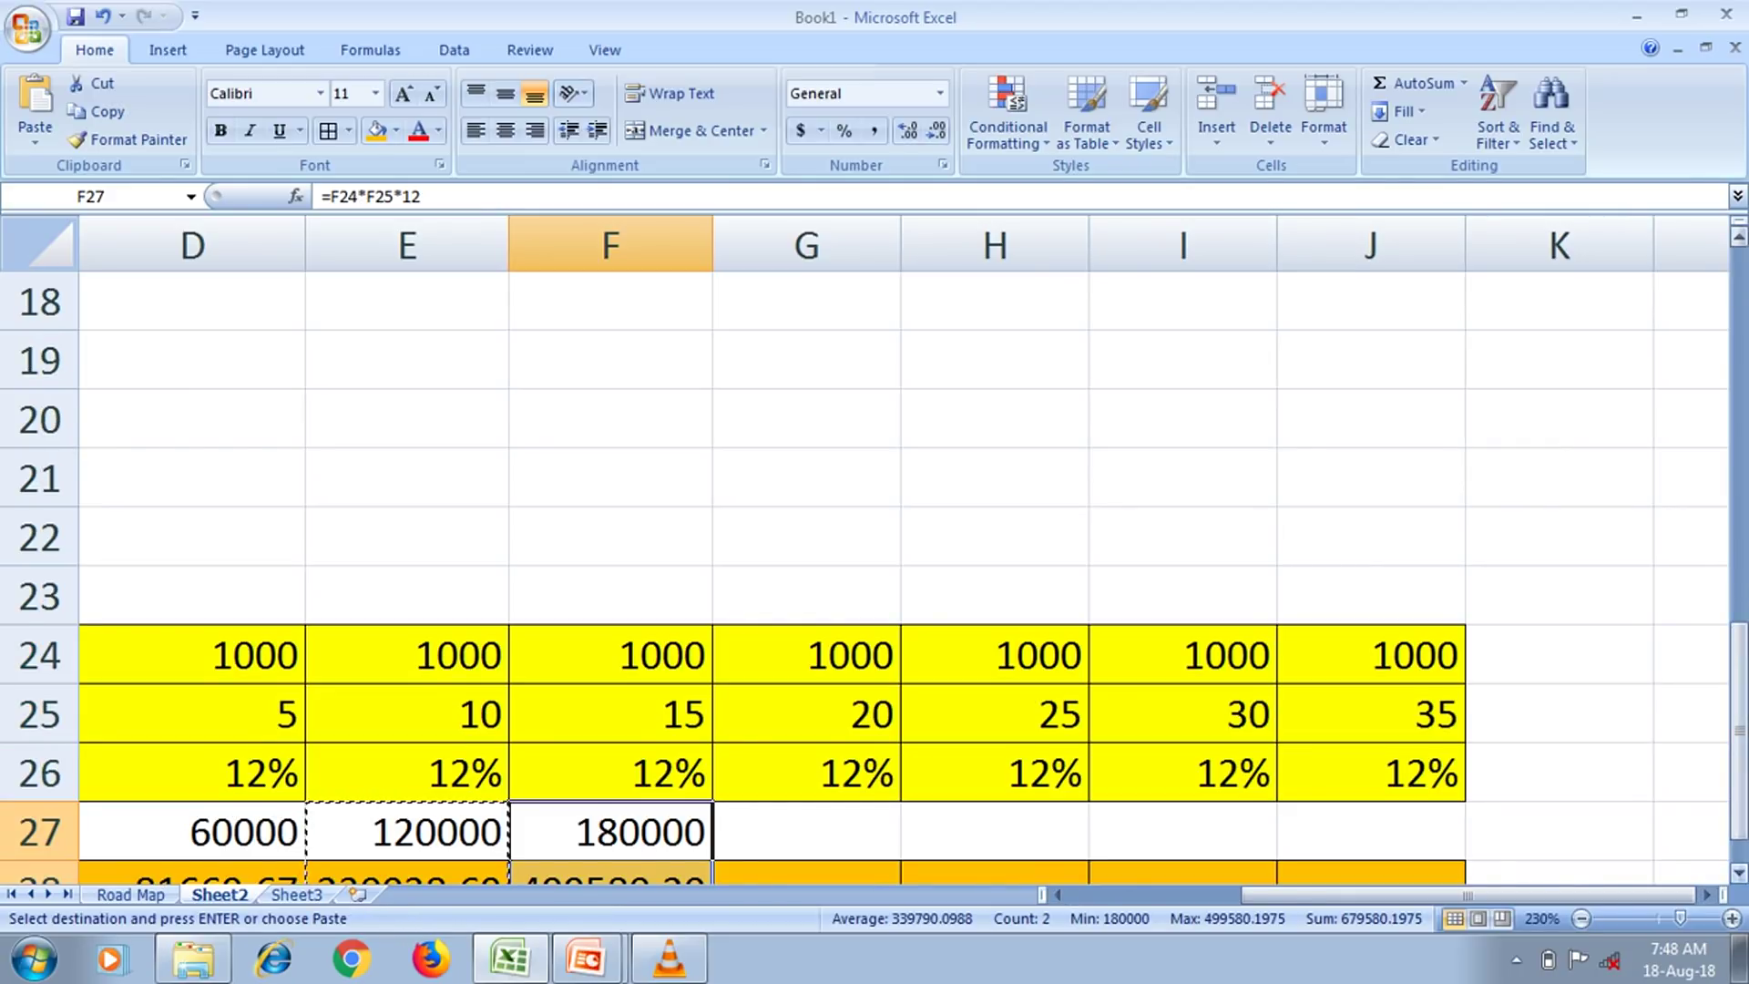
pyautogui.scroll(-1, 874, 546)
pyautogui.scroll(-1, 874, 546)
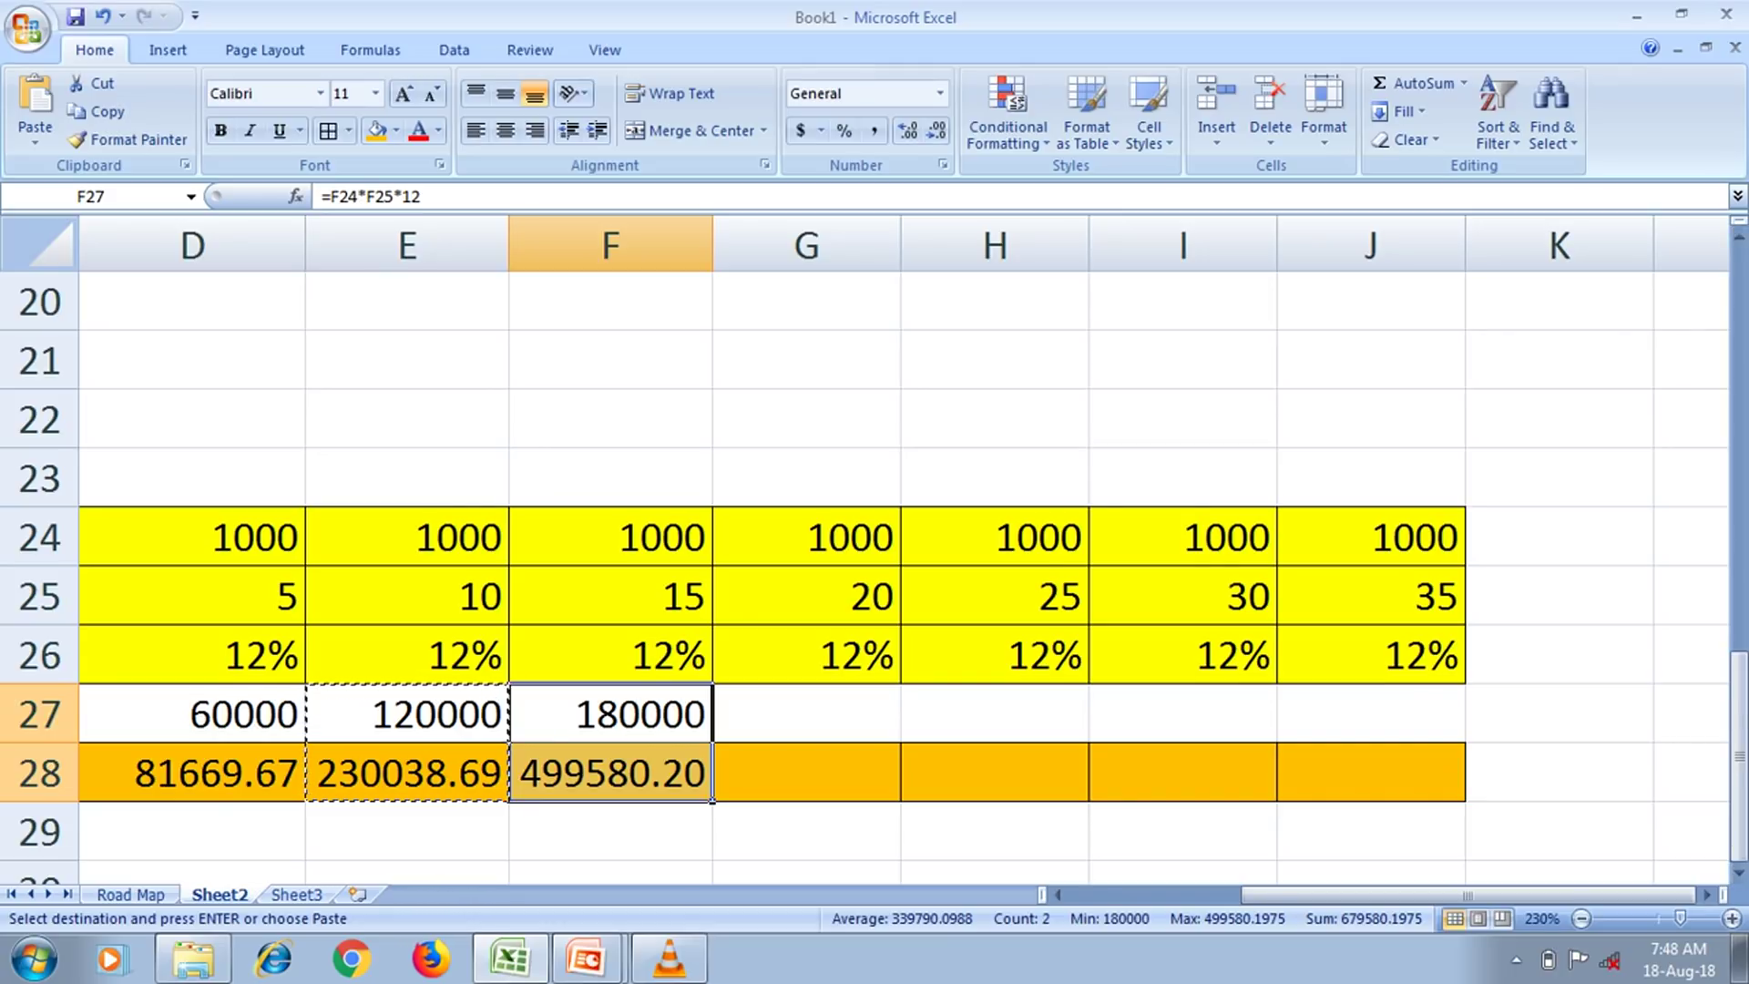
pyautogui.click(806, 714)
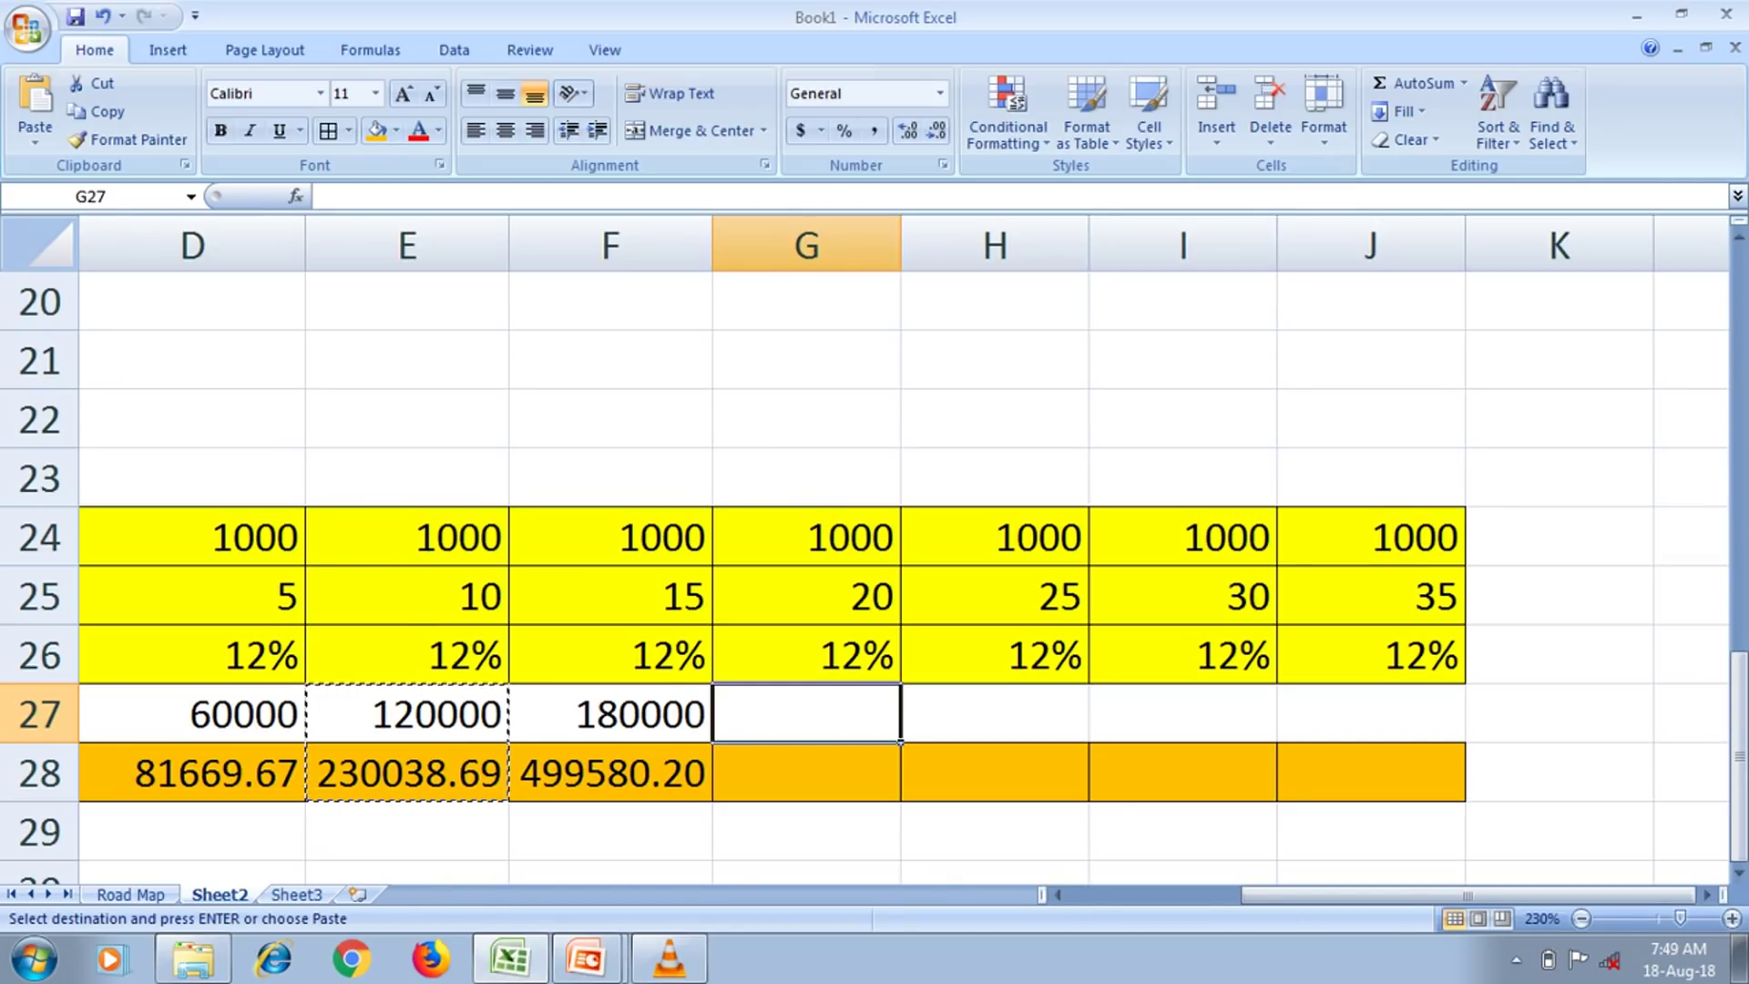
pyautogui.hotkey('ctrl', 'v')
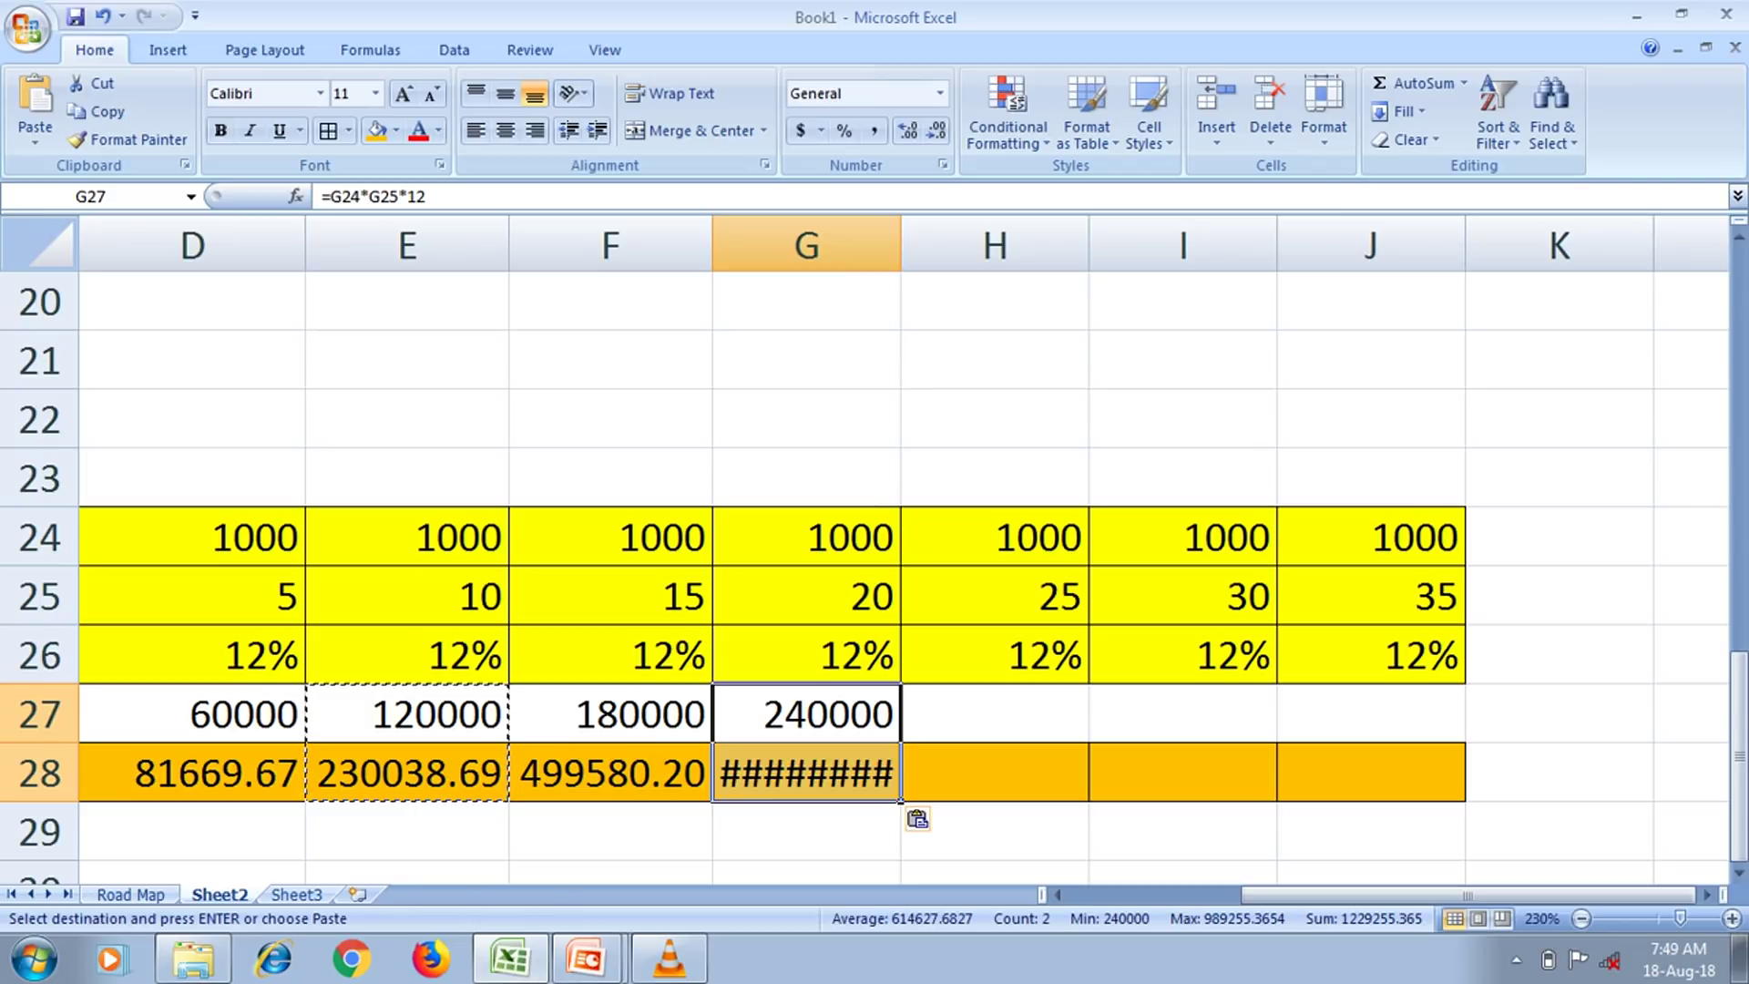
pyautogui.hotkey('alt', 'w')
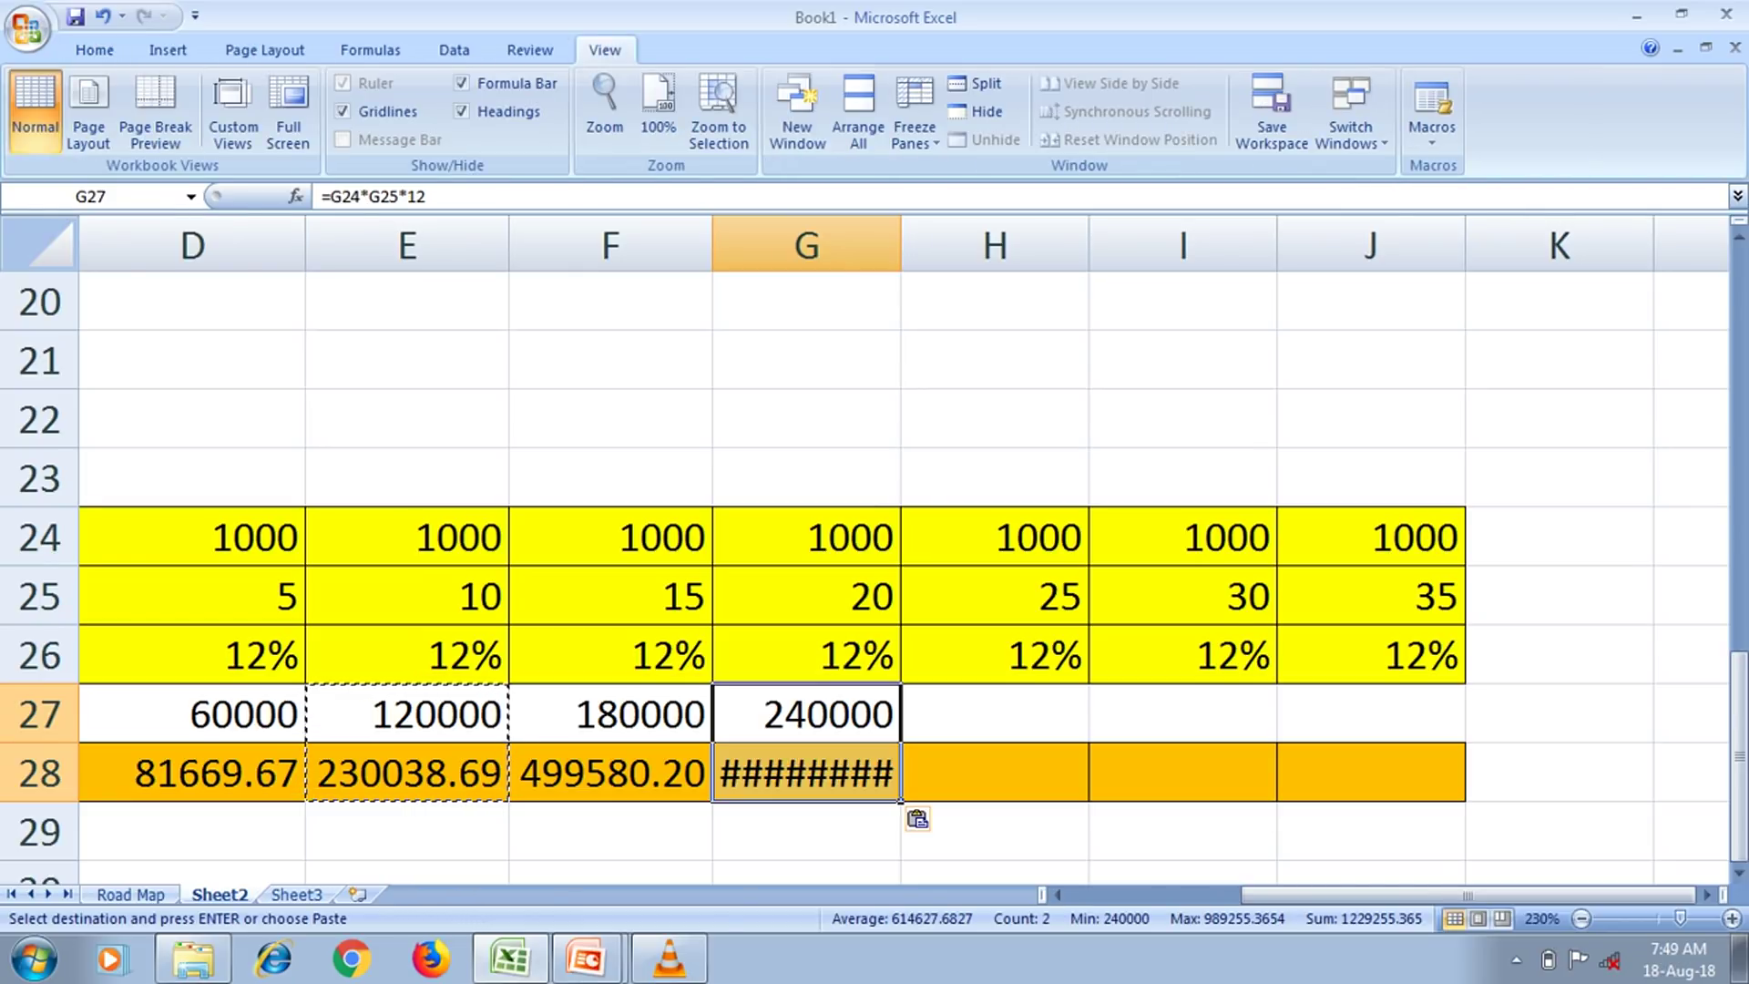
pyautogui.moveTo(901, 246); pyautogui.dragTo(917, 246)
# Check the 20-year formulas in column G, showing a final value of 989255.37
pyautogui.scroll(-12, 875, 547)
pyautogui.scroll(-1, 875, 547)
pyautogui.scroll(11, 874, 546)
pyautogui.scroll(1, 874, 547)
pyautogui.click(813, 301)
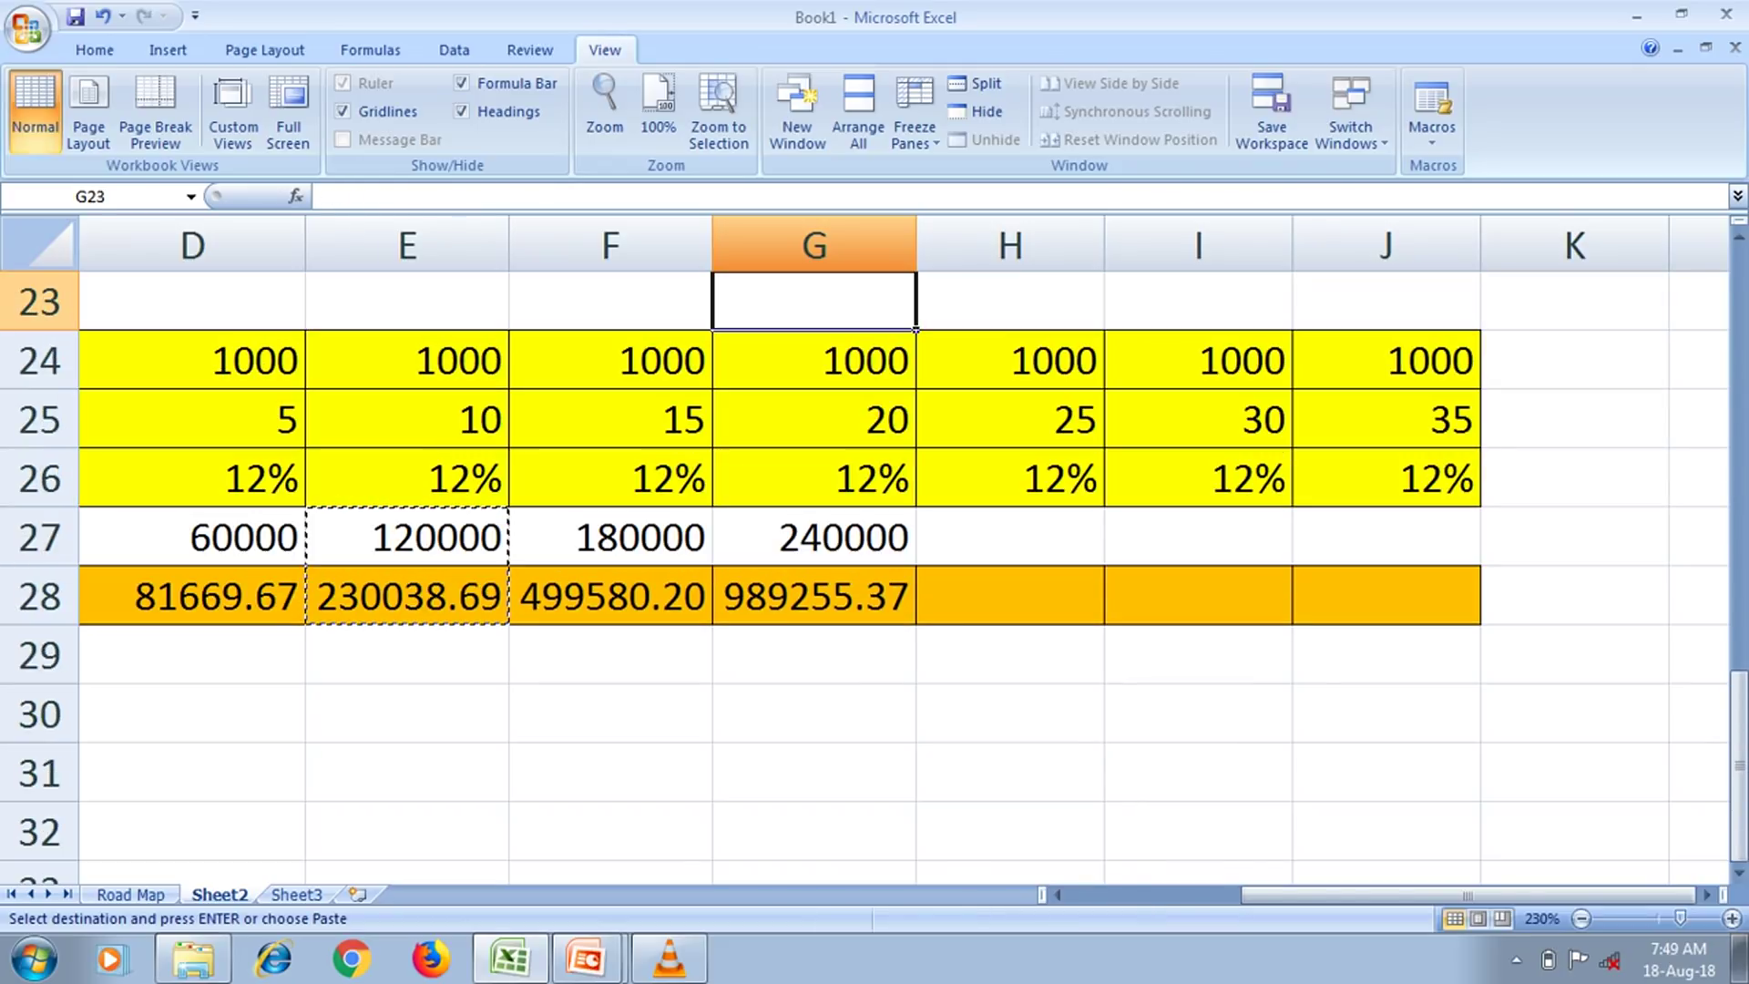
pyautogui.click(814, 654)
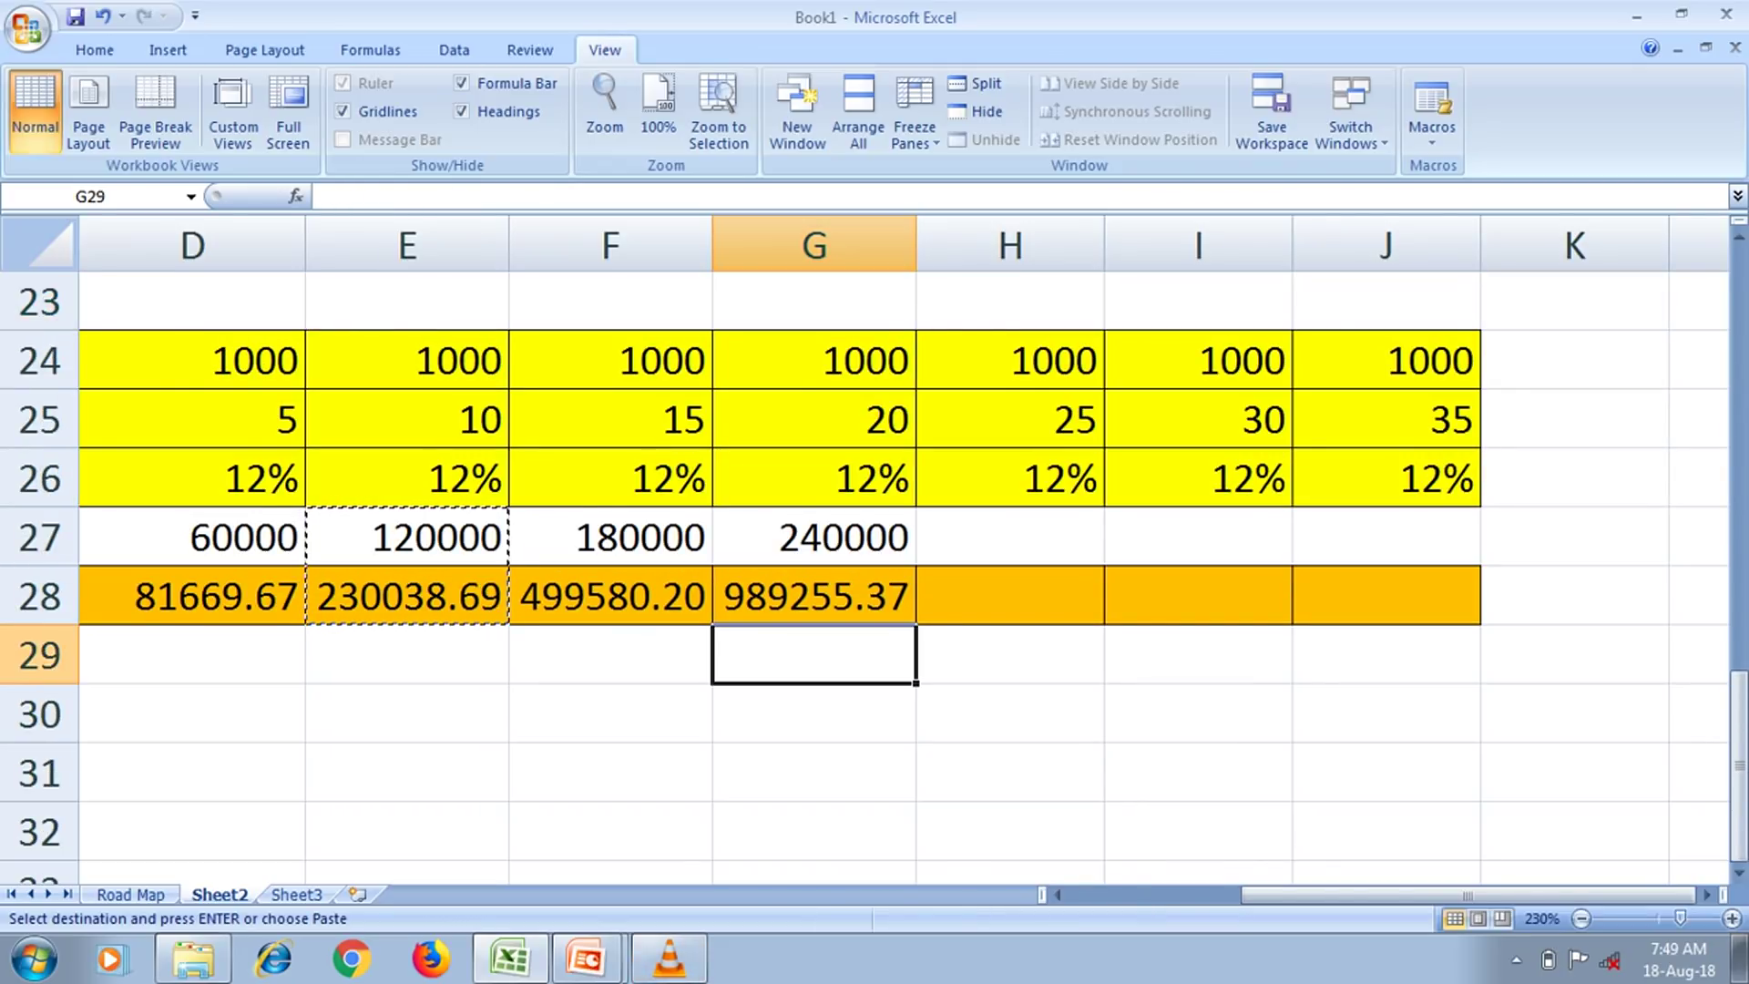
pyautogui.click(813, 595)
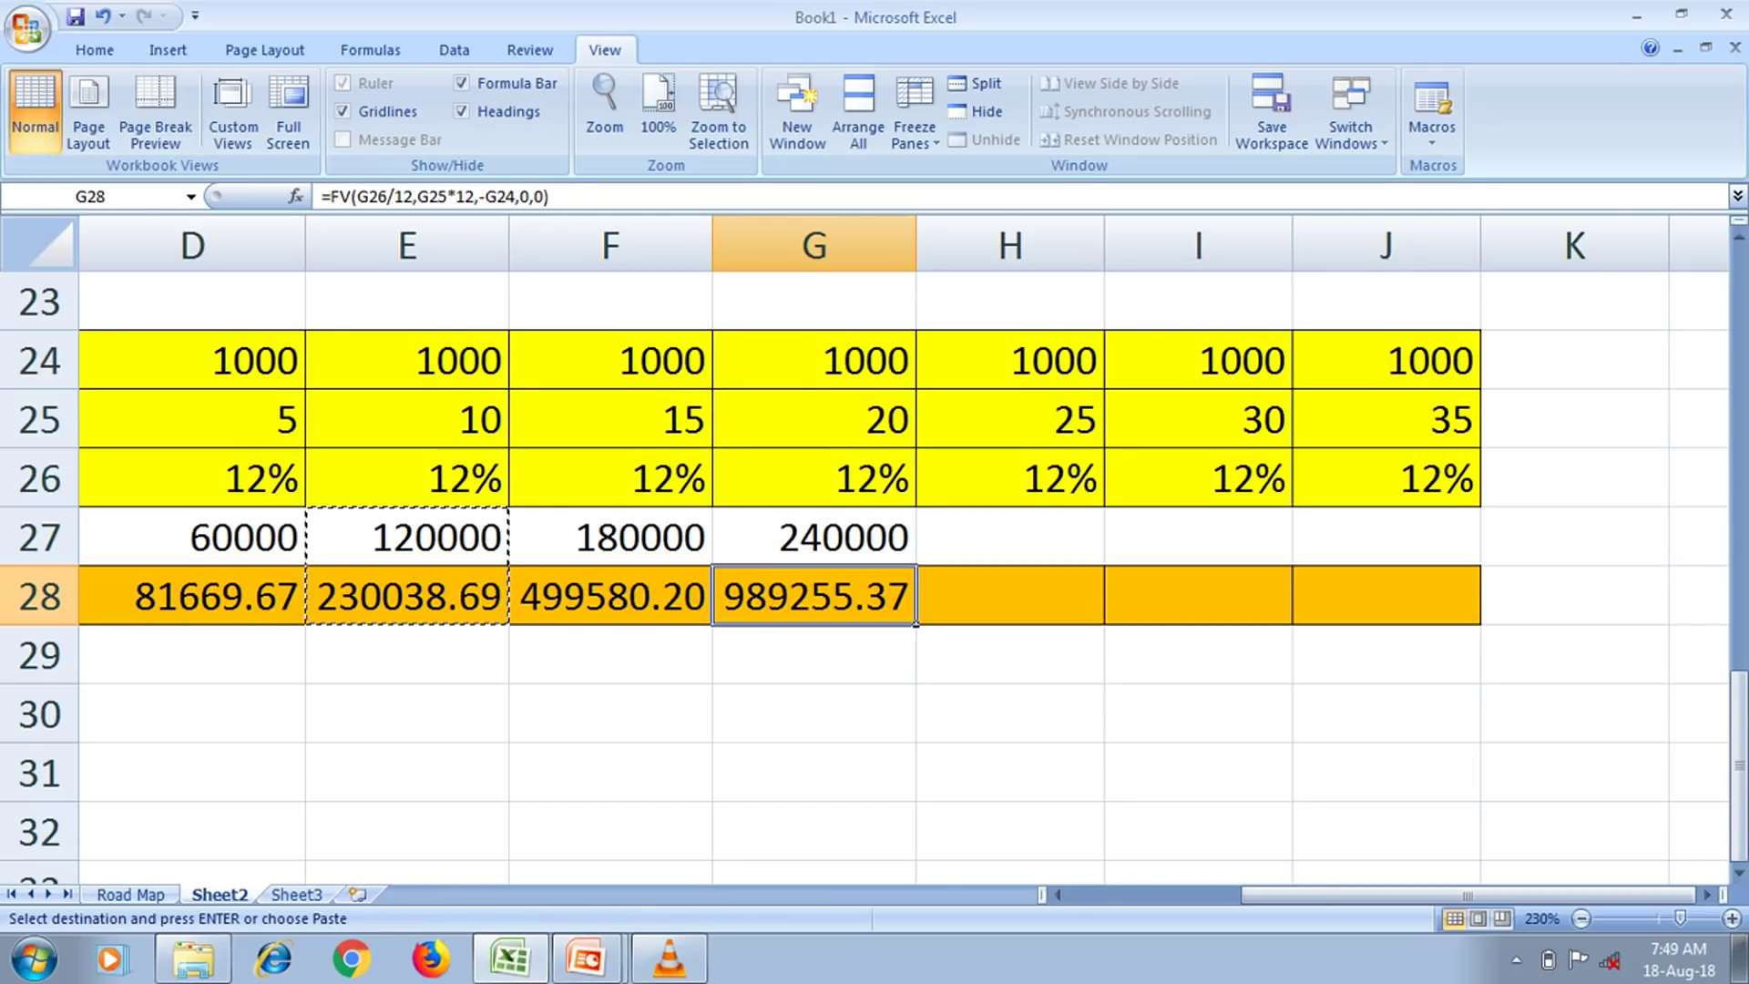
pyautogui.press('Up')
pyautogui.press('Up')
pyautogui.press('Down')
pyautogui.press('Right')
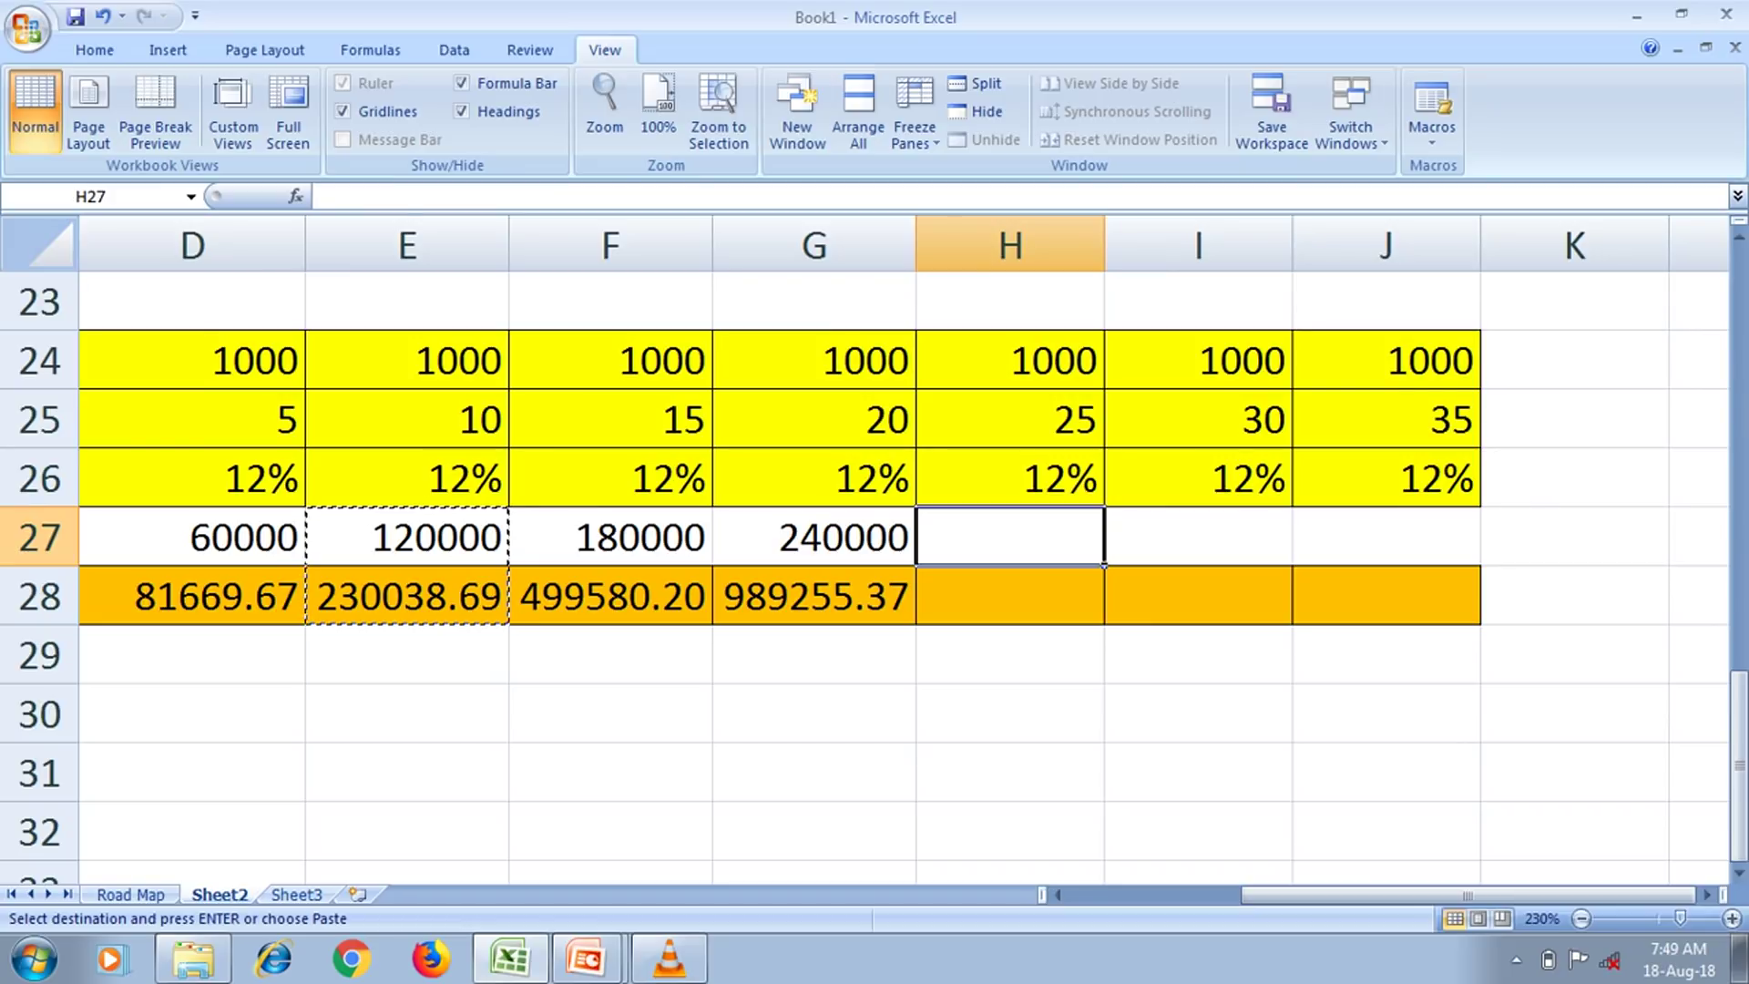
# Paste the invested and FV formulas into the 25-, 30- and 35-year columns, widening H, I and J
pyautogui.hotkey('ctrl', 'v')
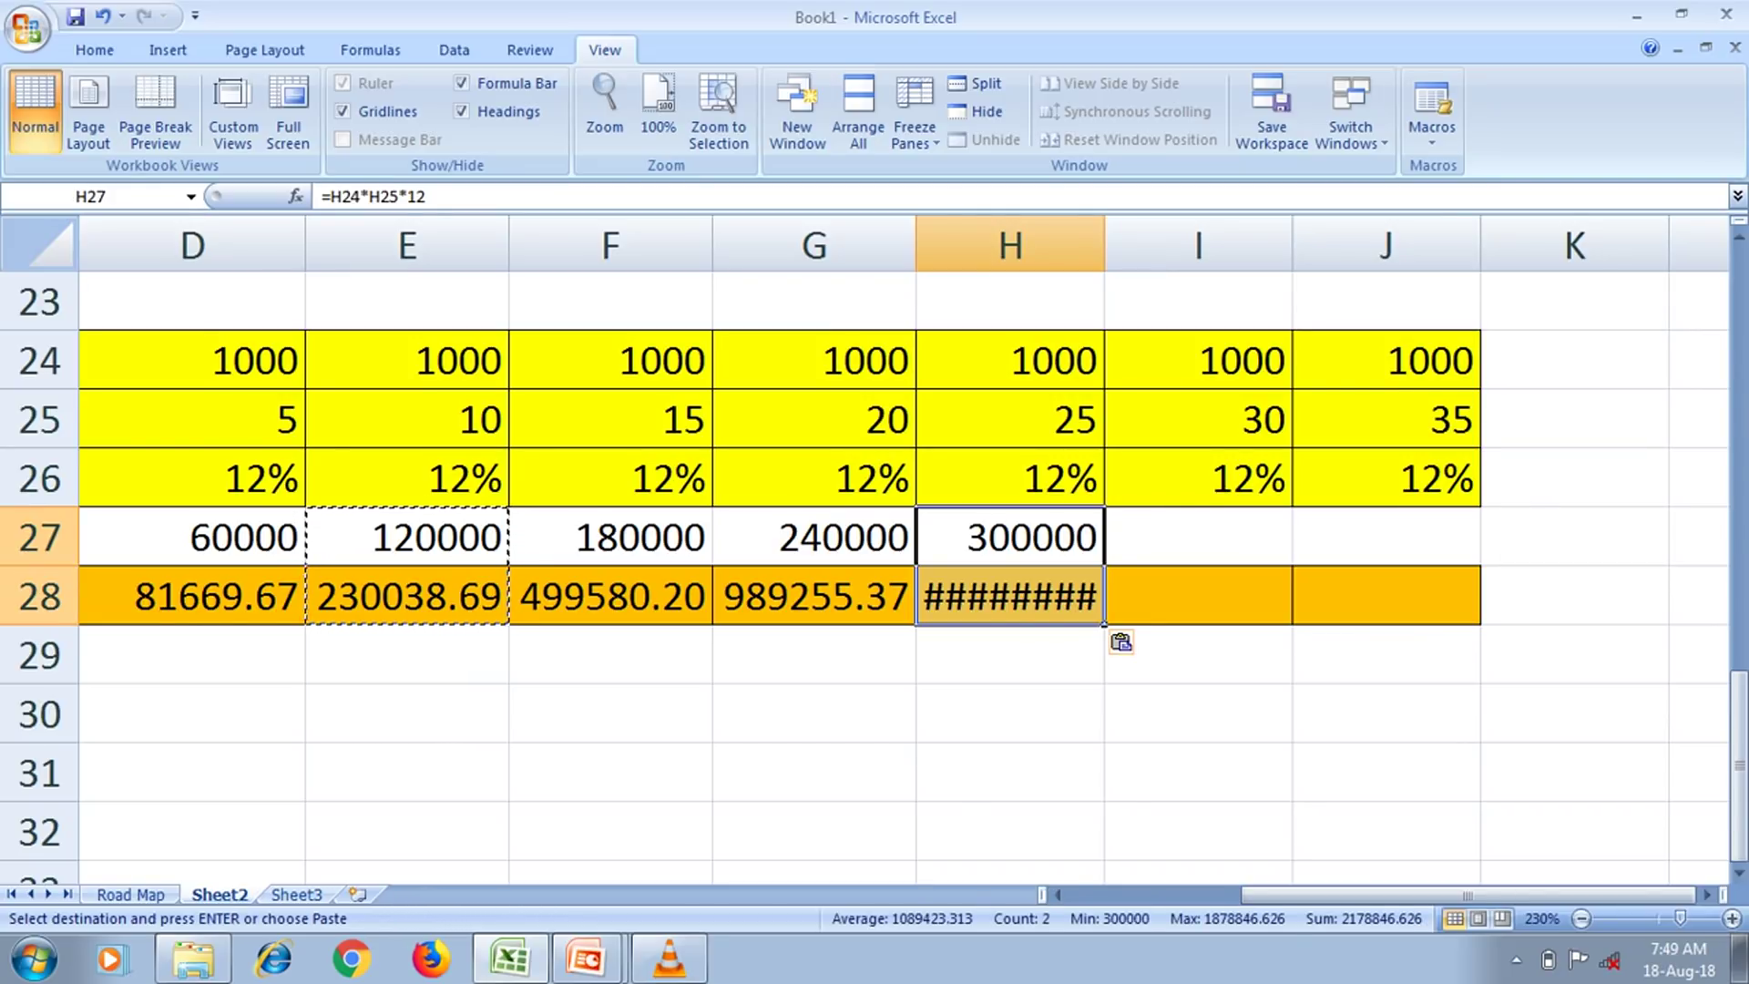
pyautogui.moveTo(1104, 244); pyautogui.dragTo(1142, 244)
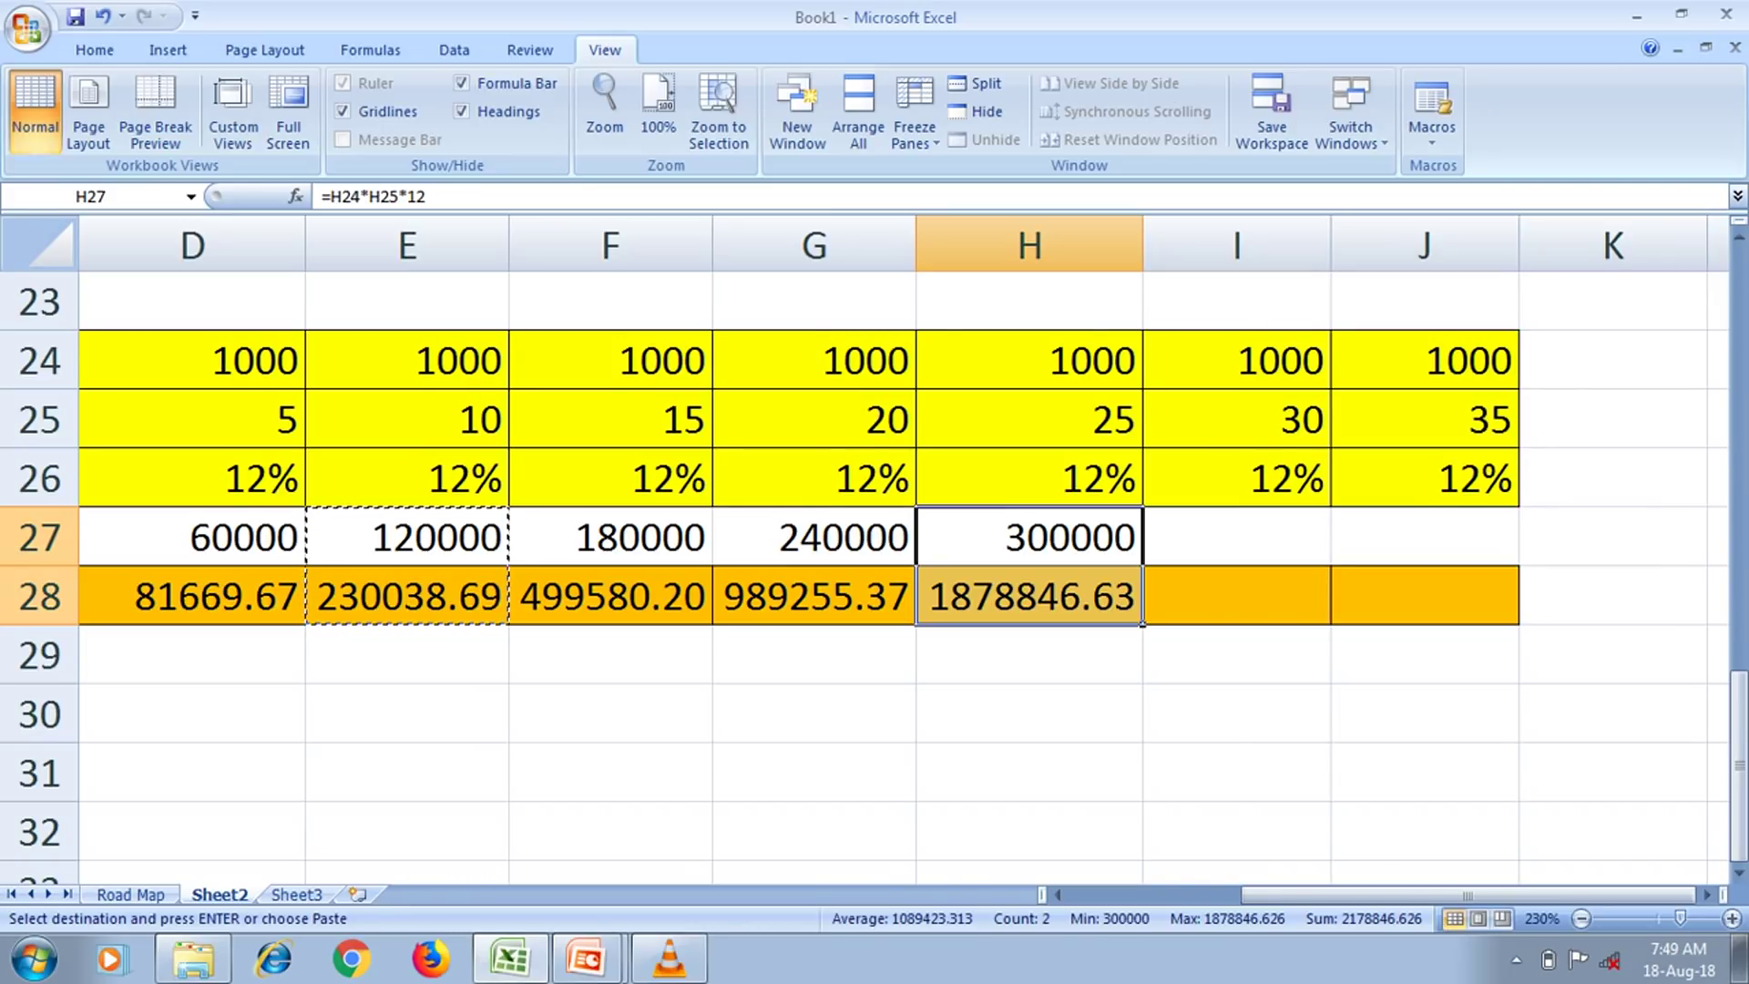
pyautogui.click(1236, 536)
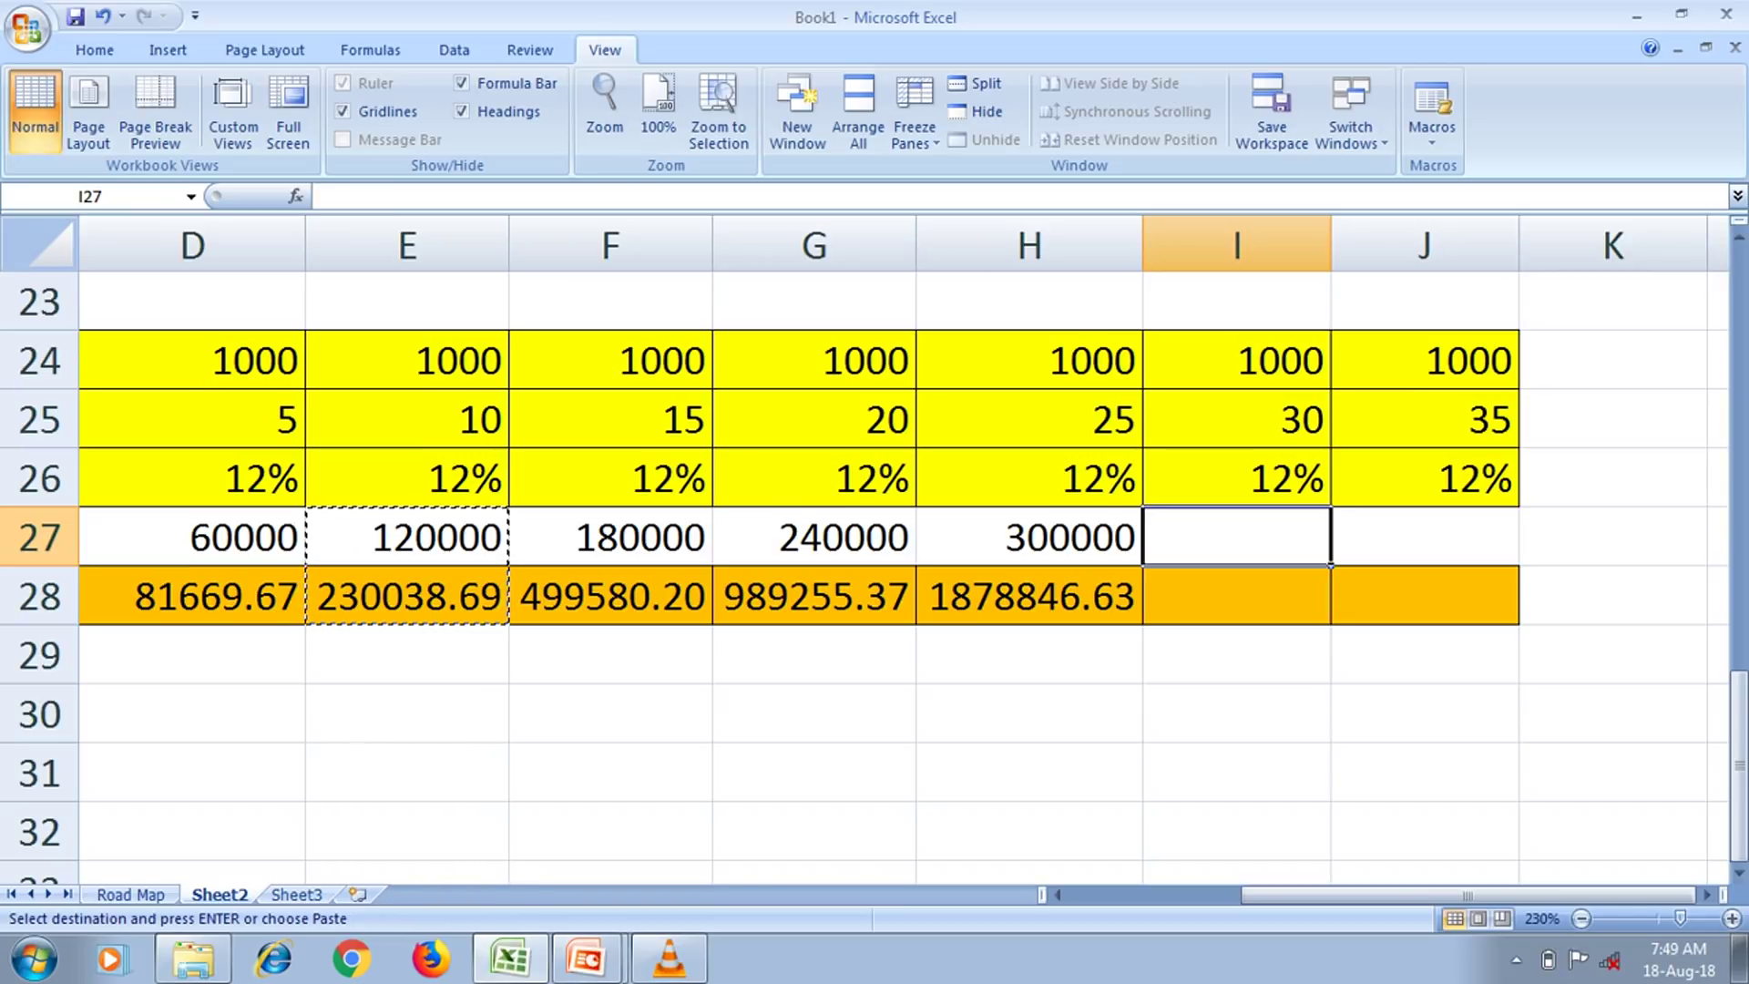
pyautogui.hotkey('ctrl', 'v')
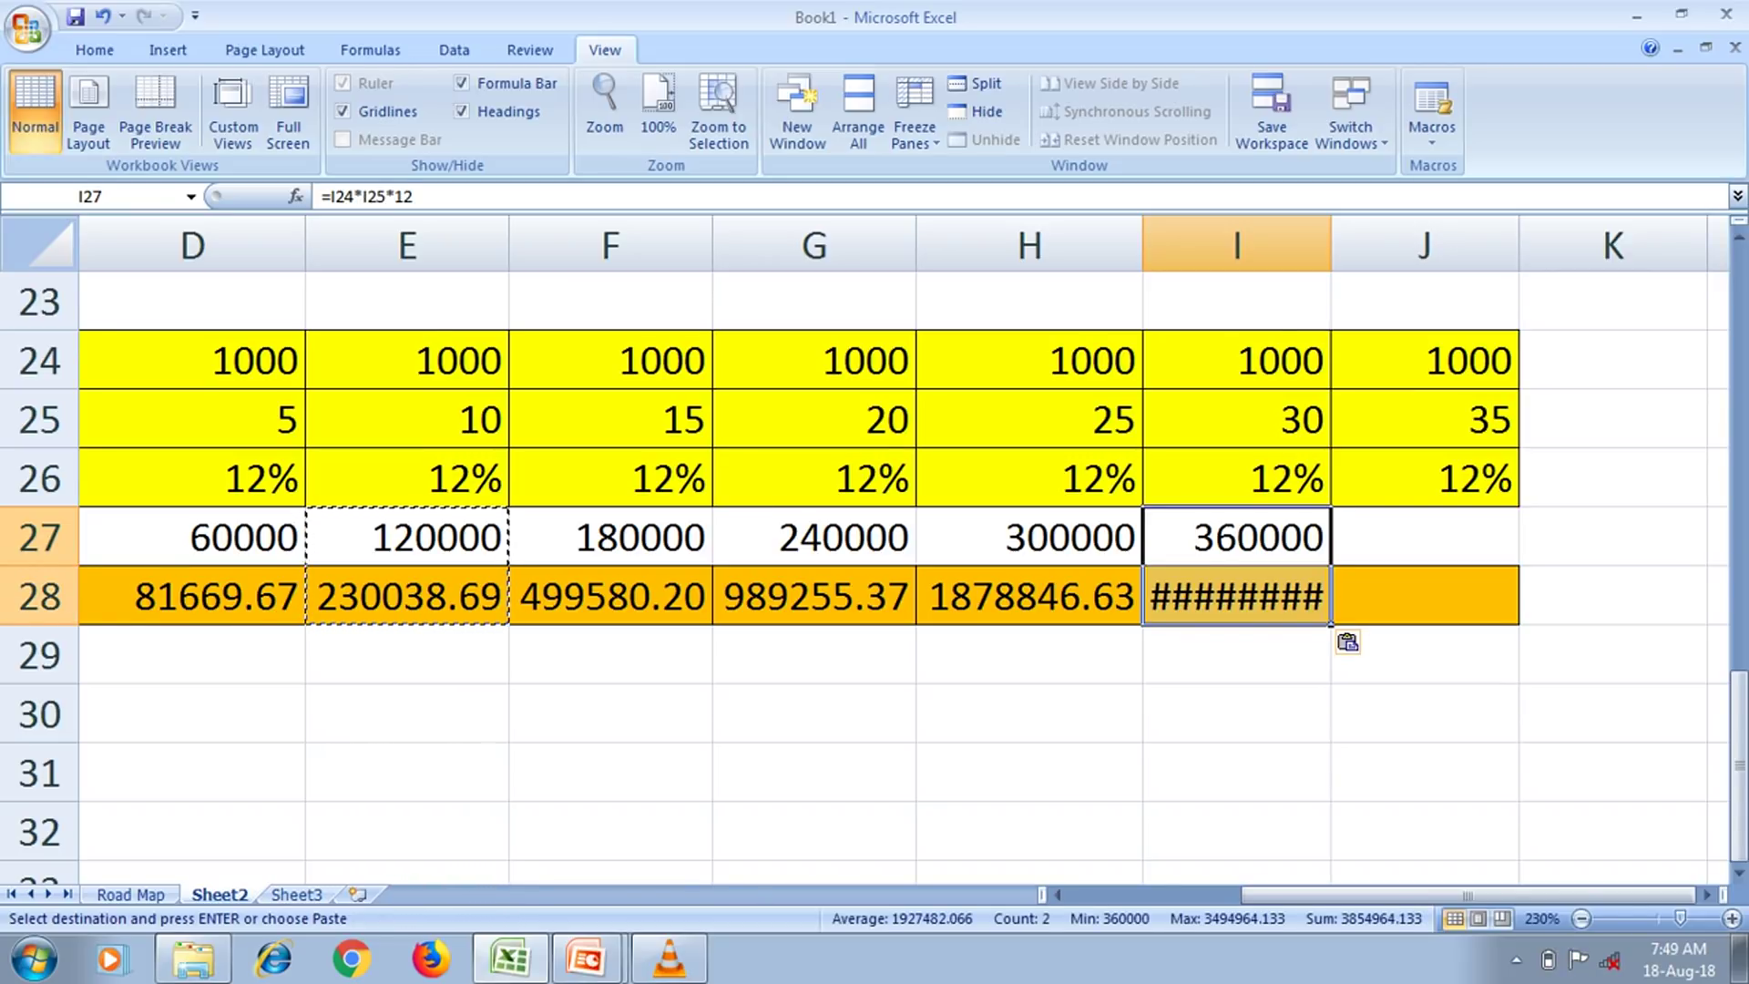
pyautogui.doubleClick(1331, 244)
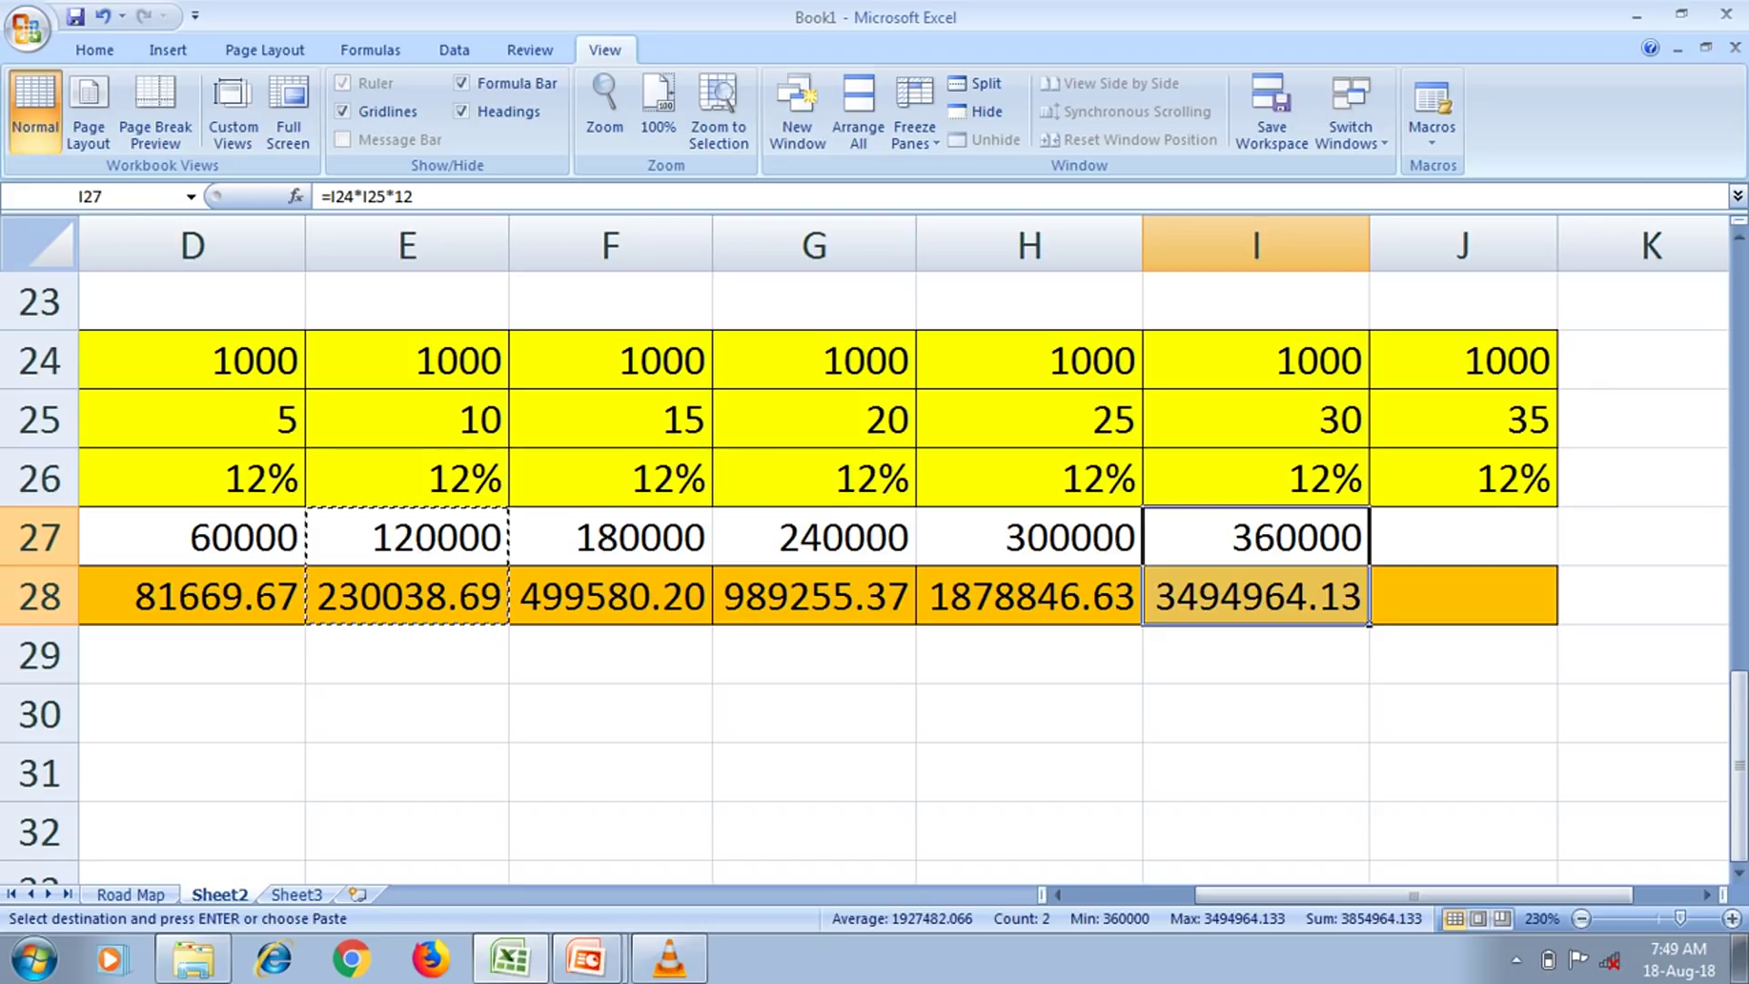
pyautogui.click(1462, 536)
pyautogui.hotkey('ctrl', 'v')
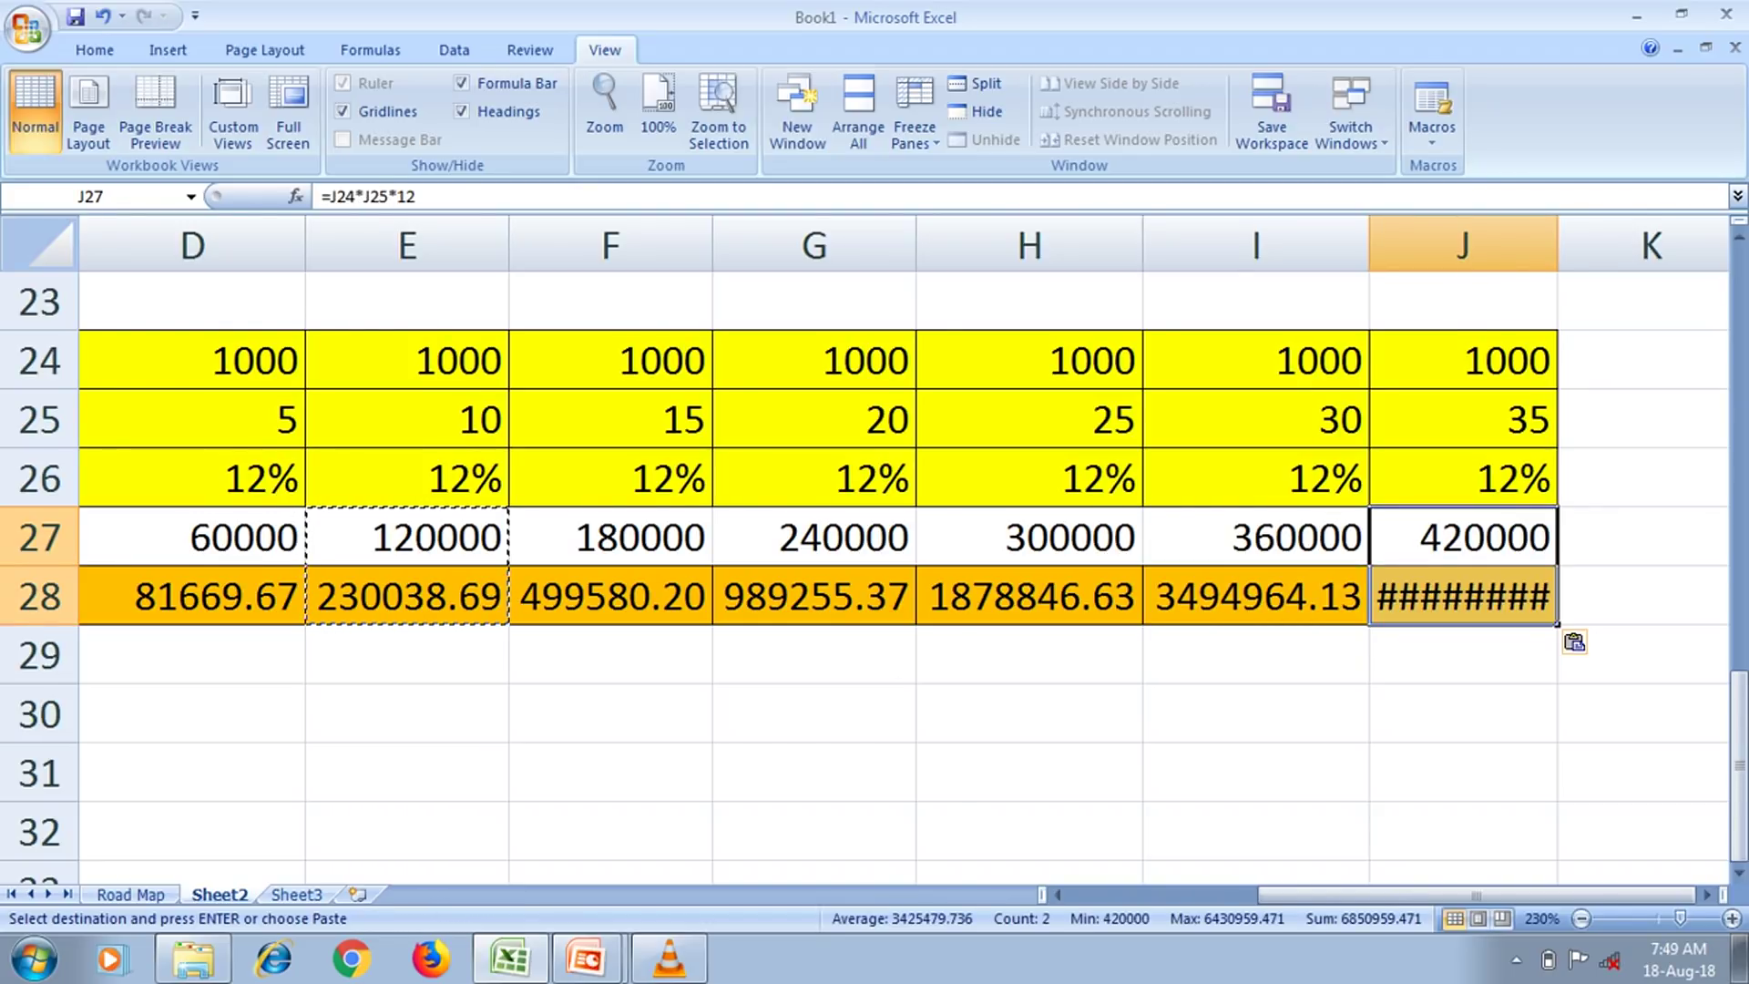
pyautogui.doubleClick(1557, 244)
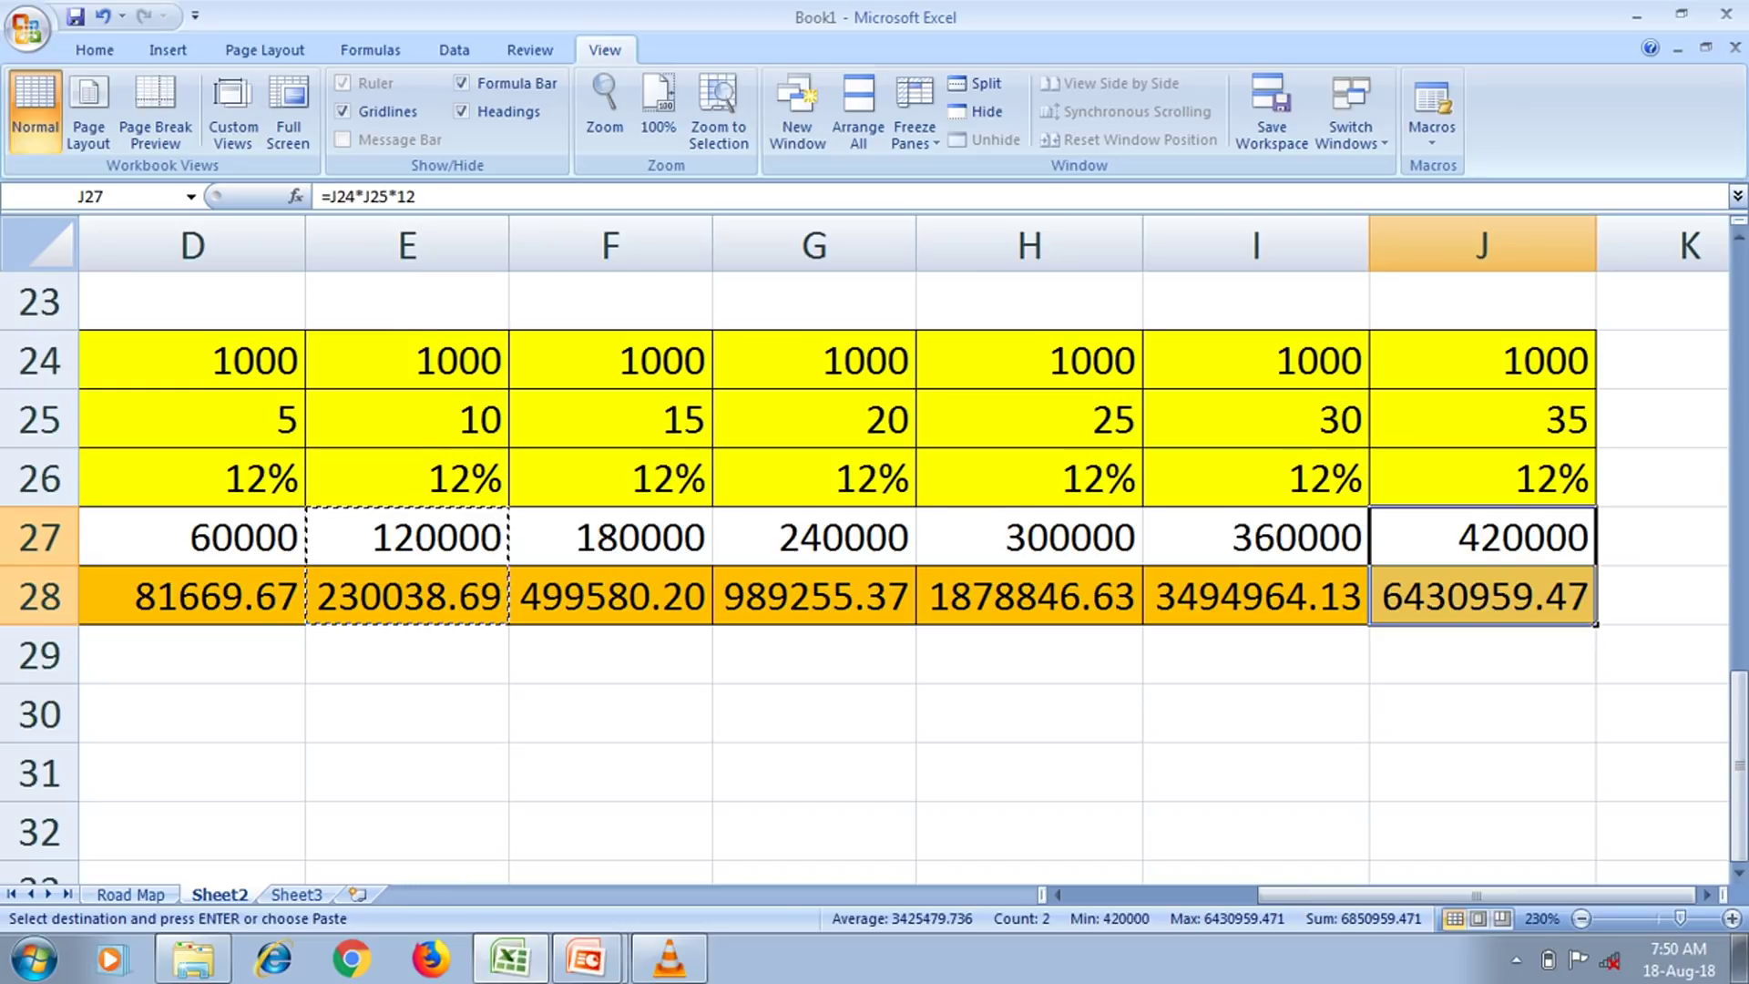
pyautogui.click(191, 596)
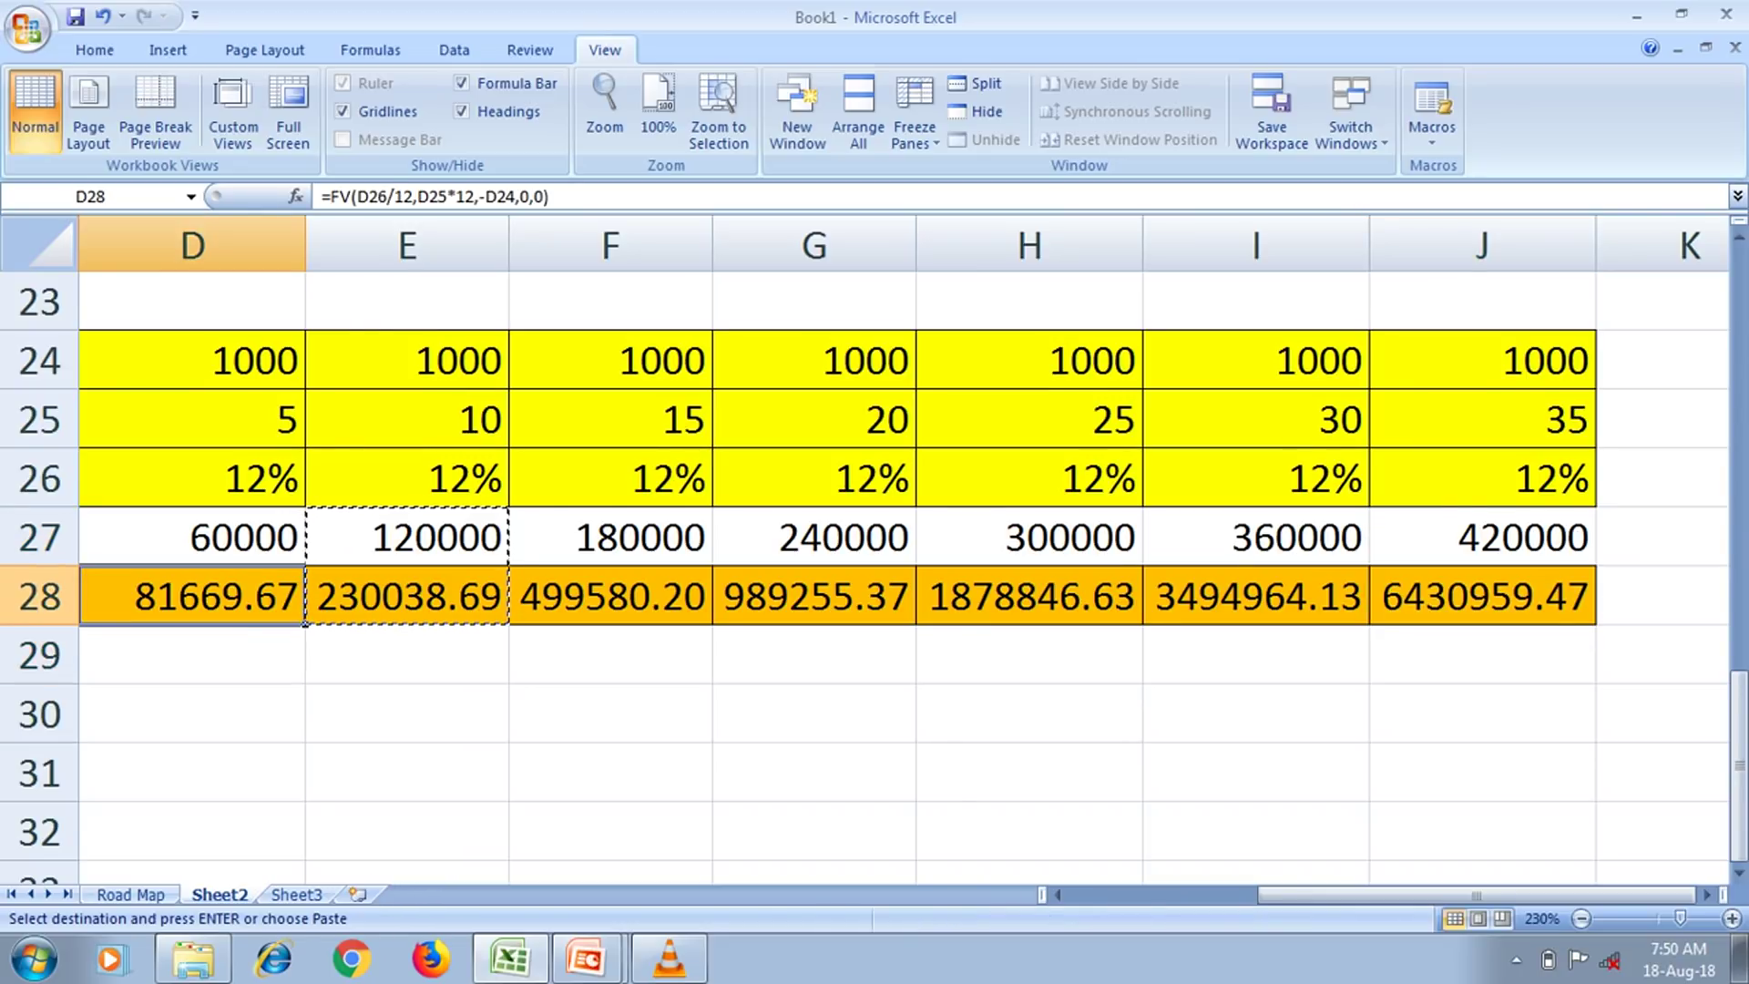
# Compare the 5- and 10-year FV formulas in D28 and E28
pyautogui.click(408, 596)
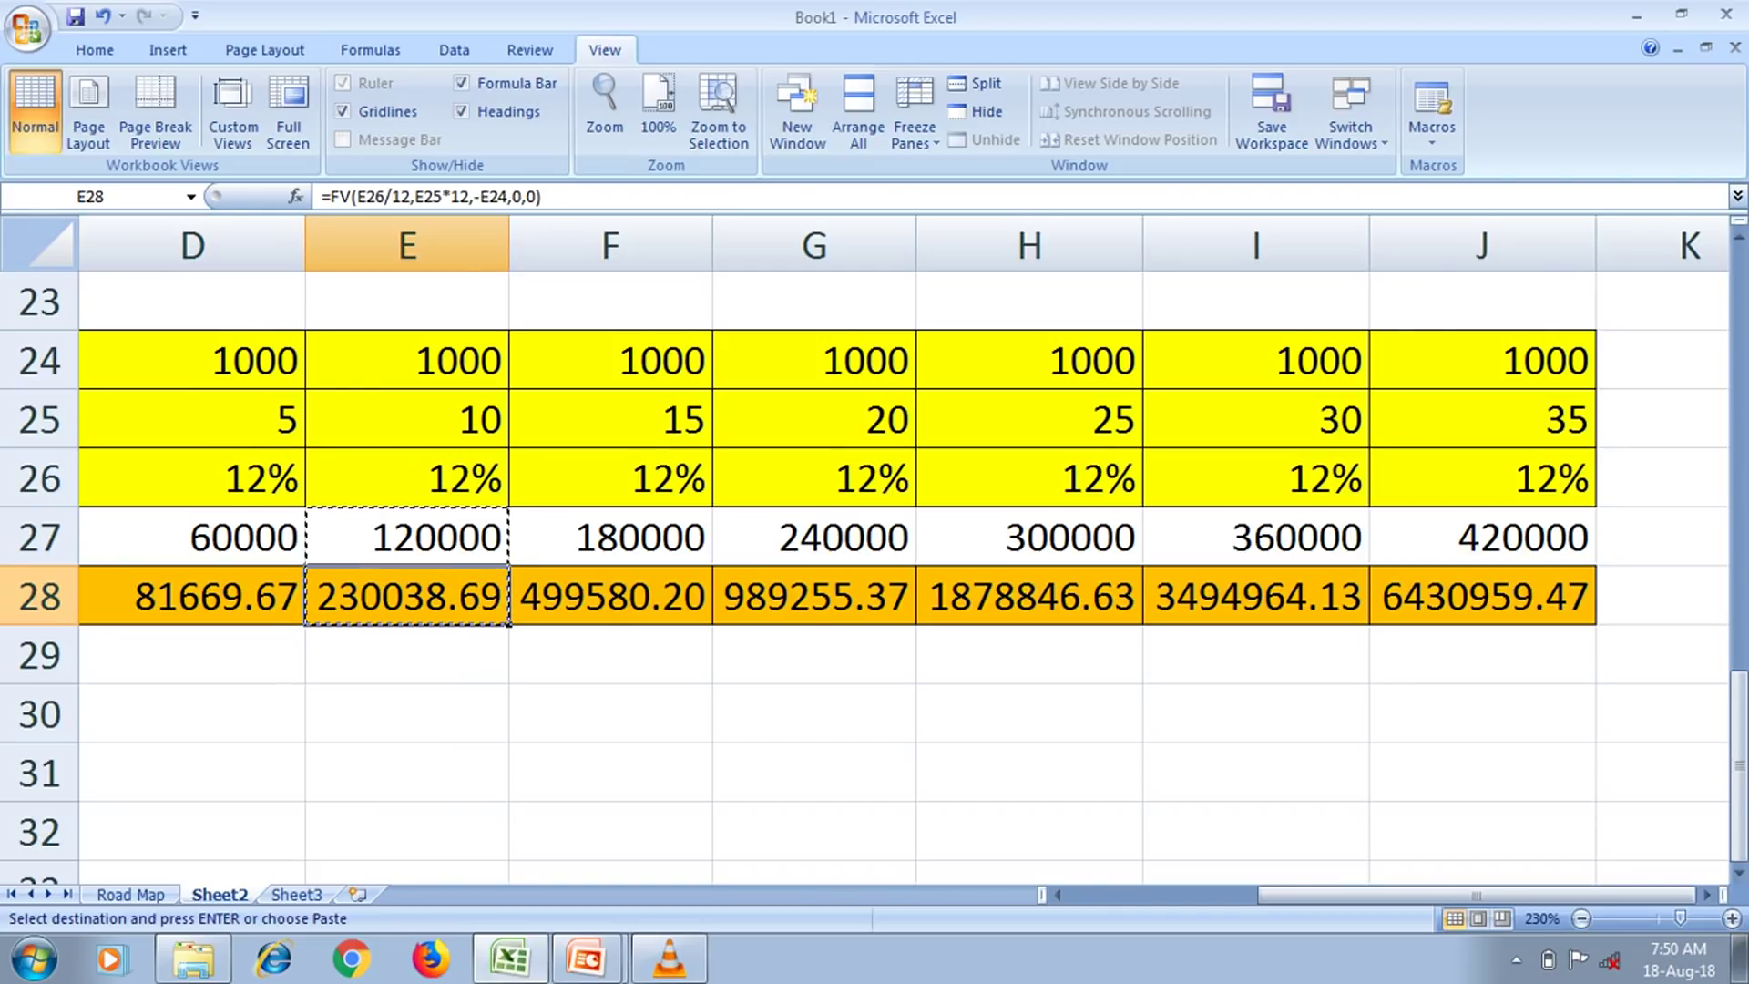
pyautogui.press('Left')
pyautogui.press('Right')
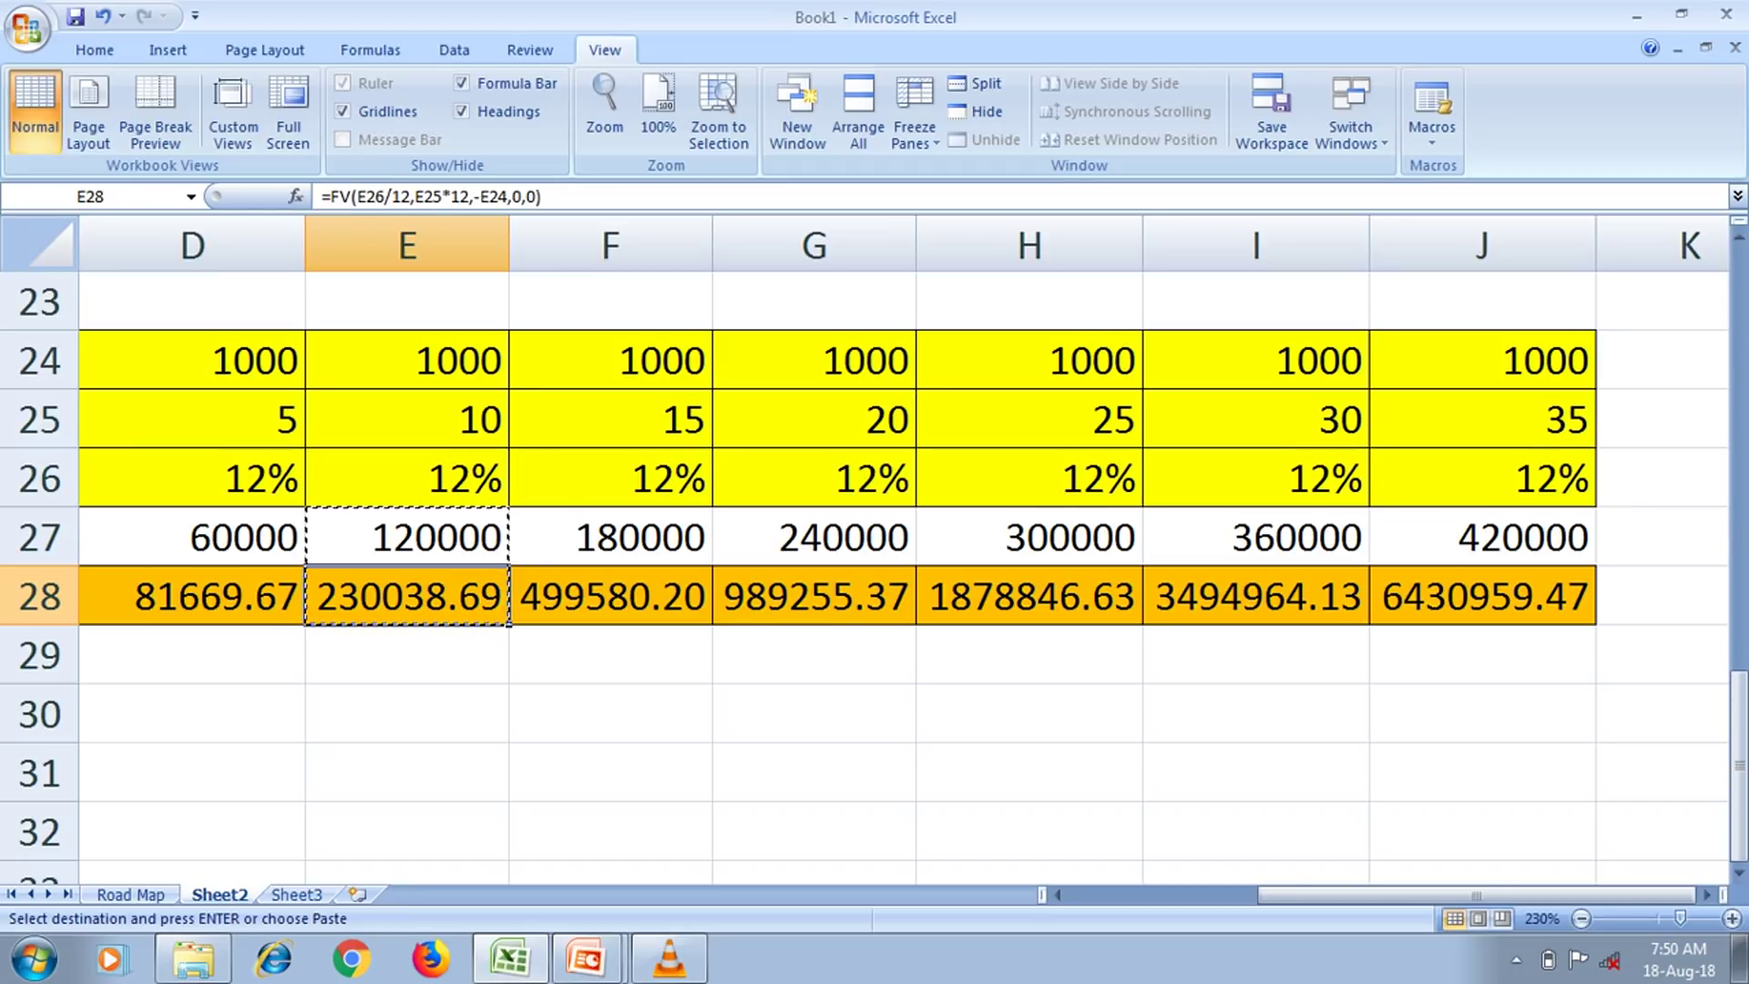
pyautogui.press('Right')
pyautogui.press('Left')
pyautogui.press('Left')
pyautogui.press('Down')
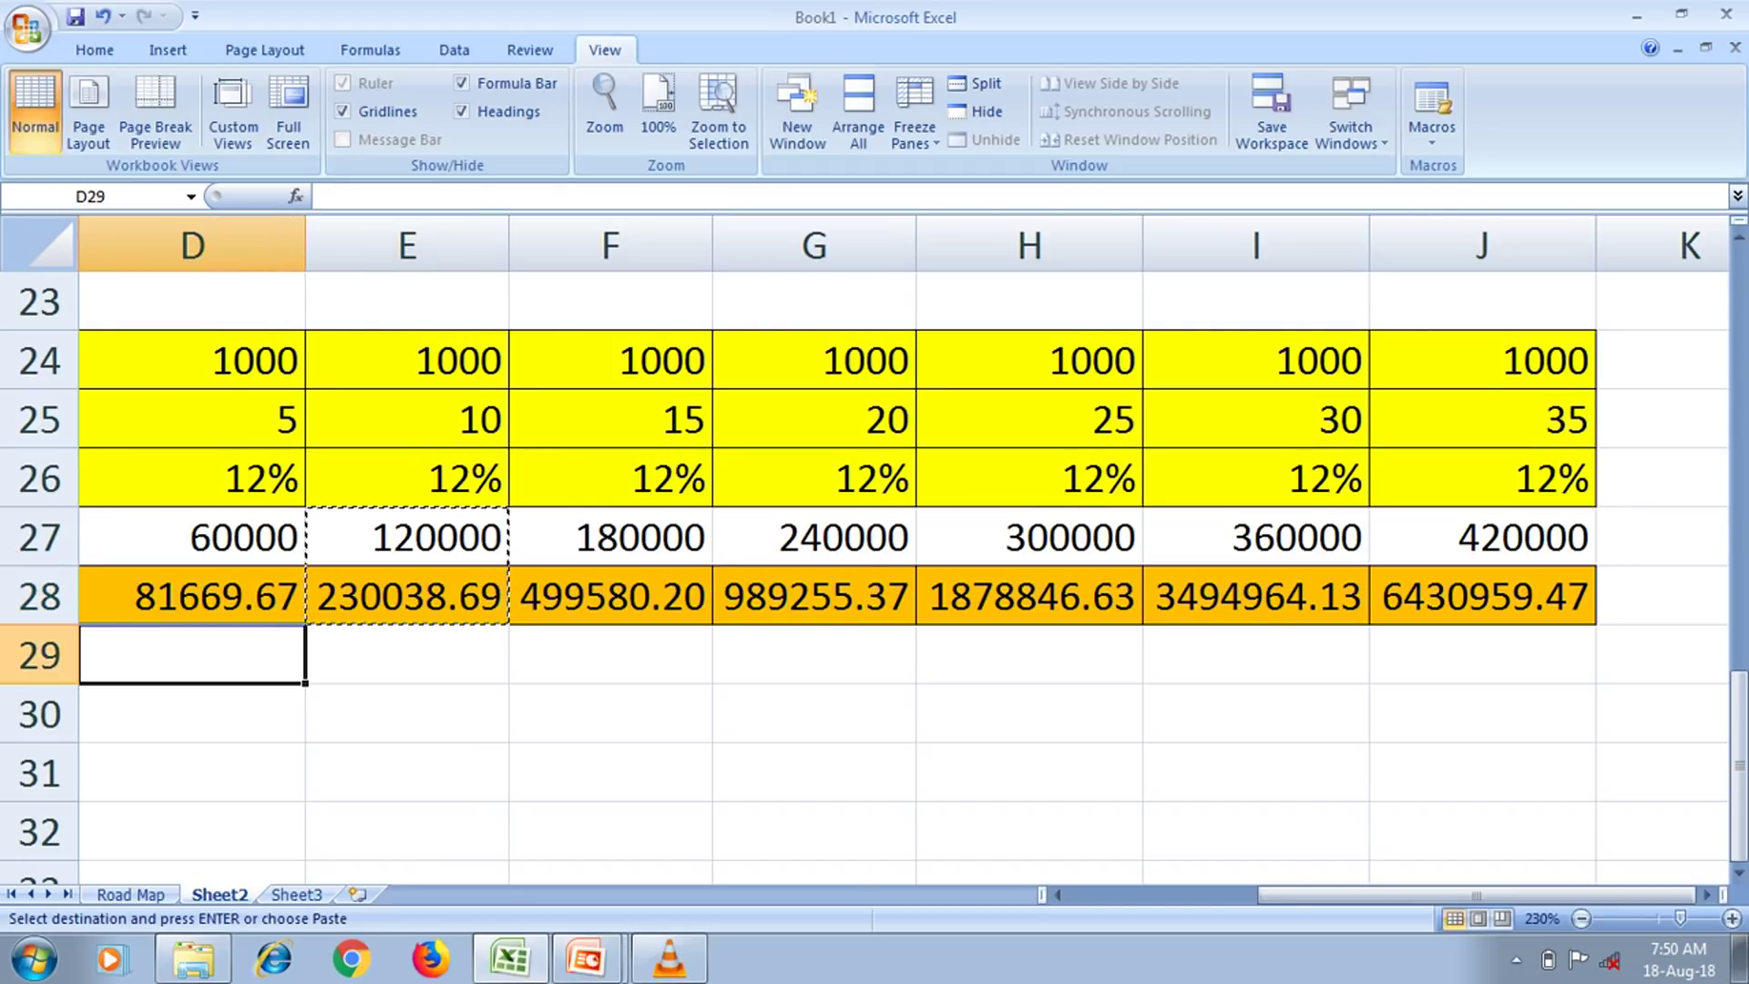
# Enter =E28/D28 in D29, giving a growth ratio of 2.8166967
pyautogui.write('=')
pyautogui.press('Up')
pyautogui.press('Right')
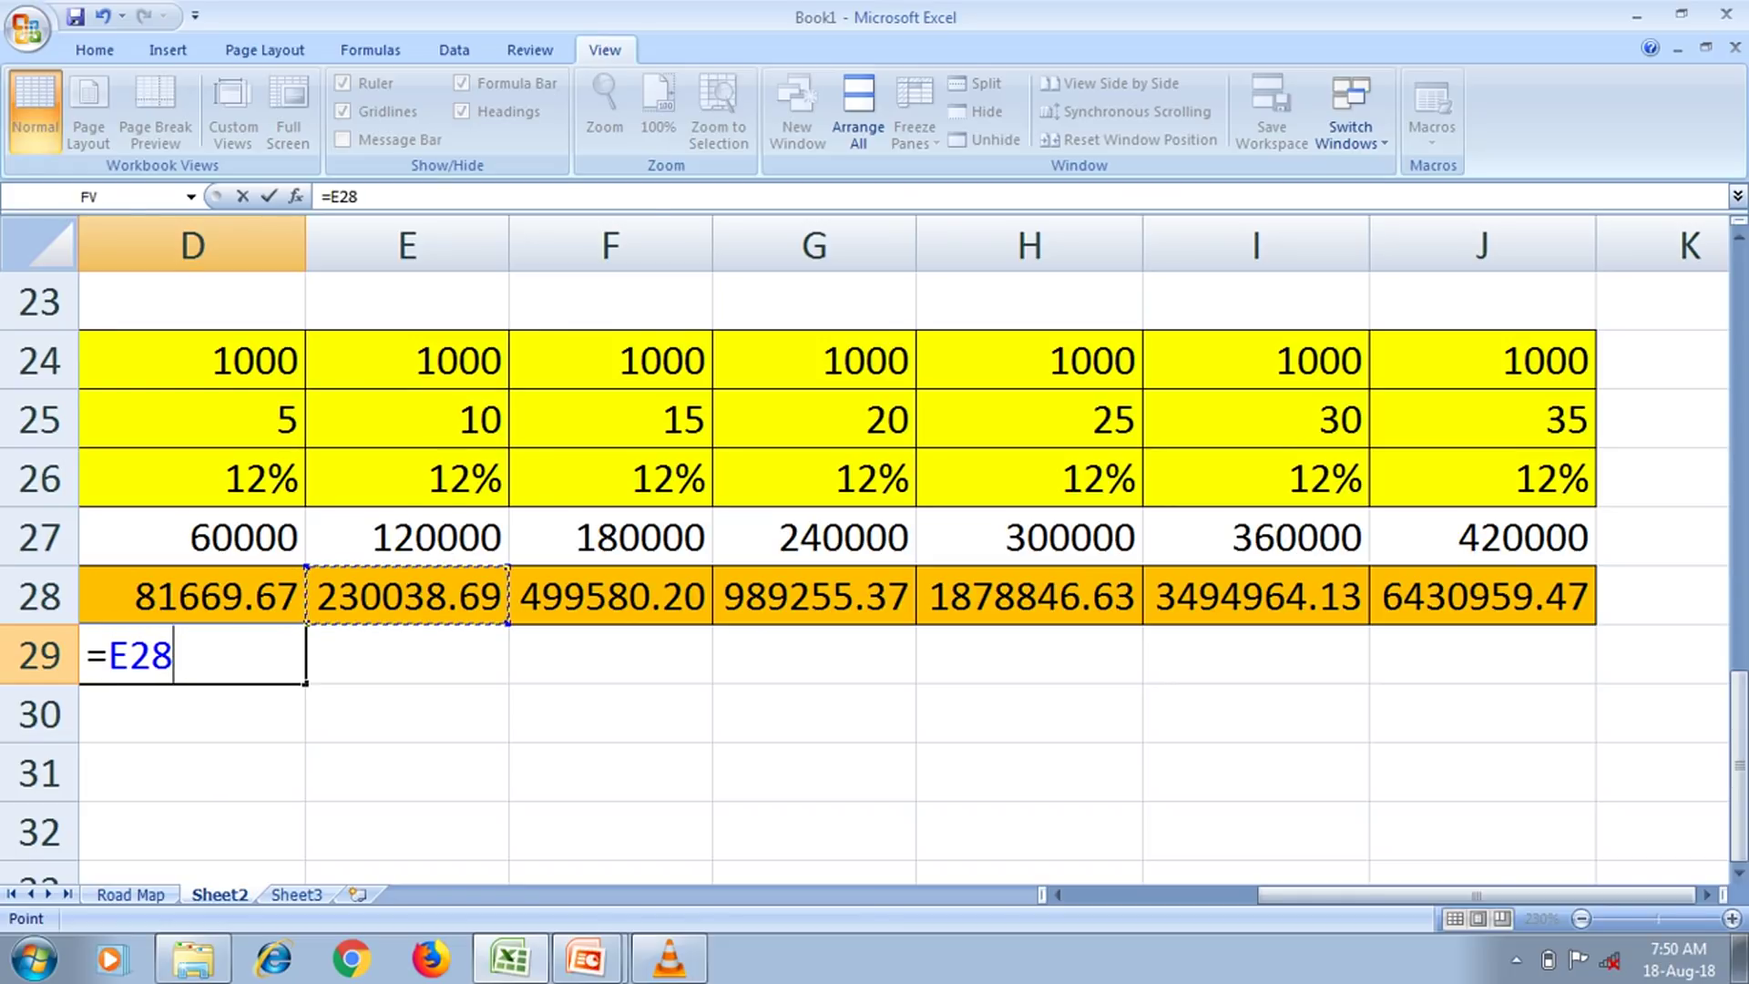
pyautogui.write('/')
pyautogui.press('Left')
pyautogui.press('Up')
pyautogui.press('Right')
pyautogui.press('Return')
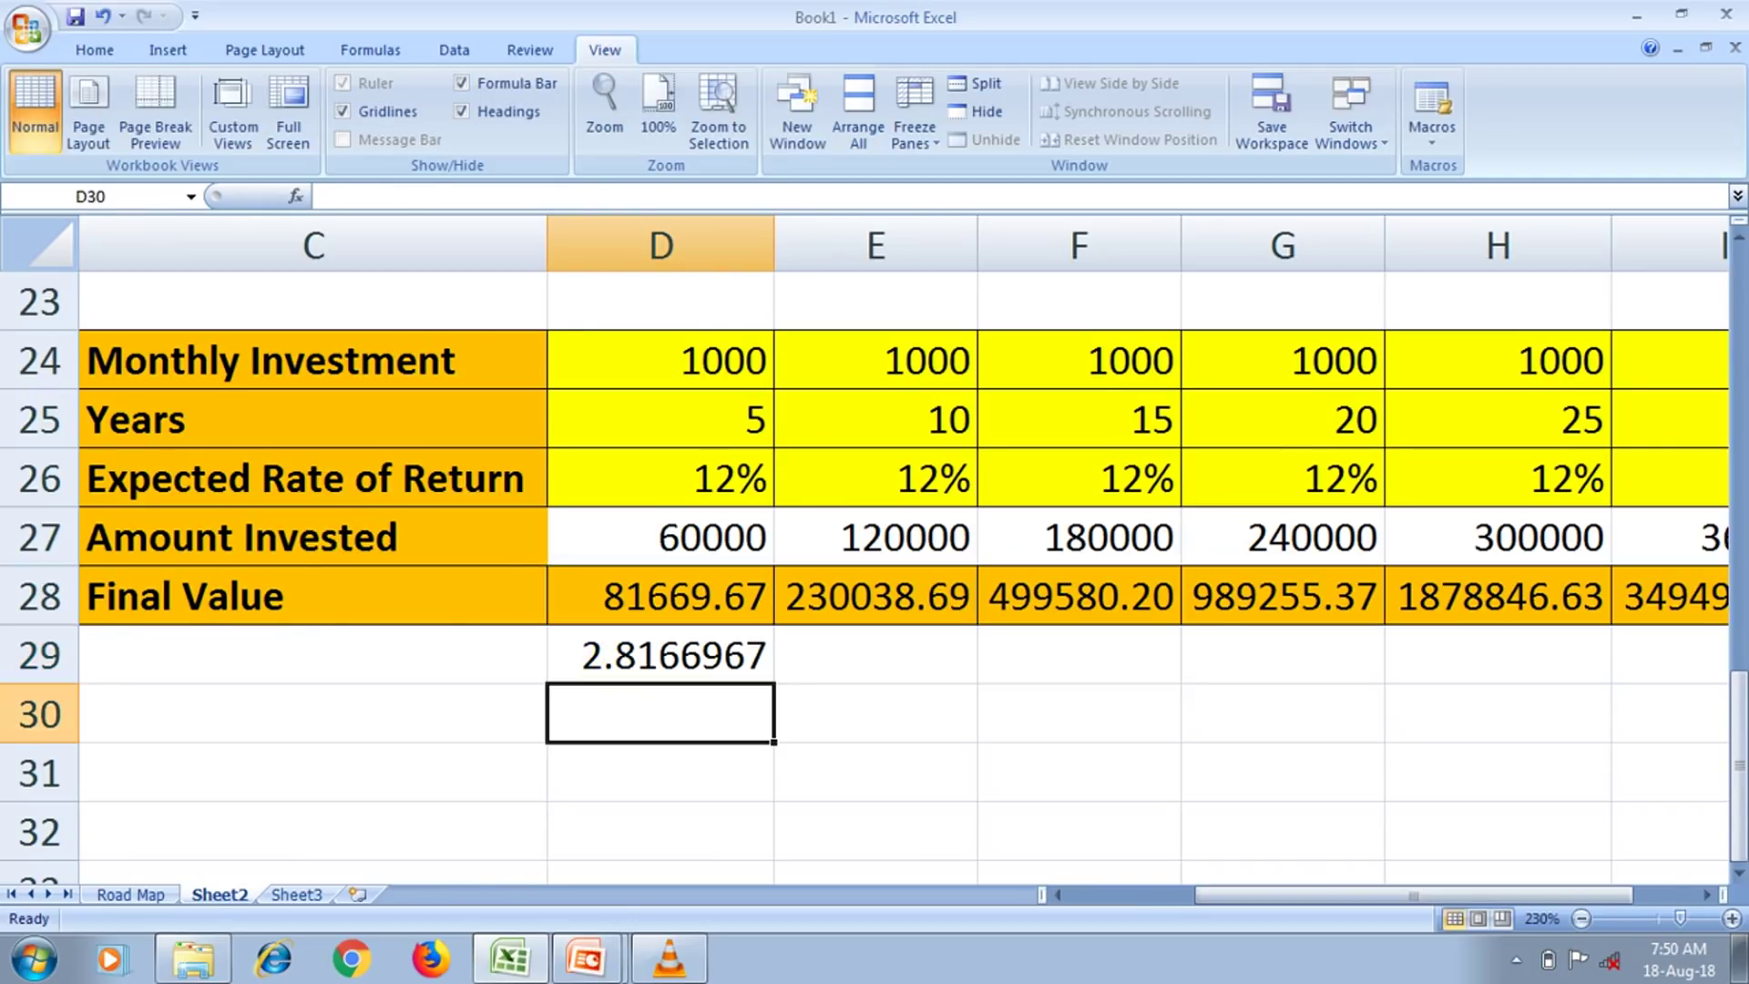
pyautogui.click(660, 654)
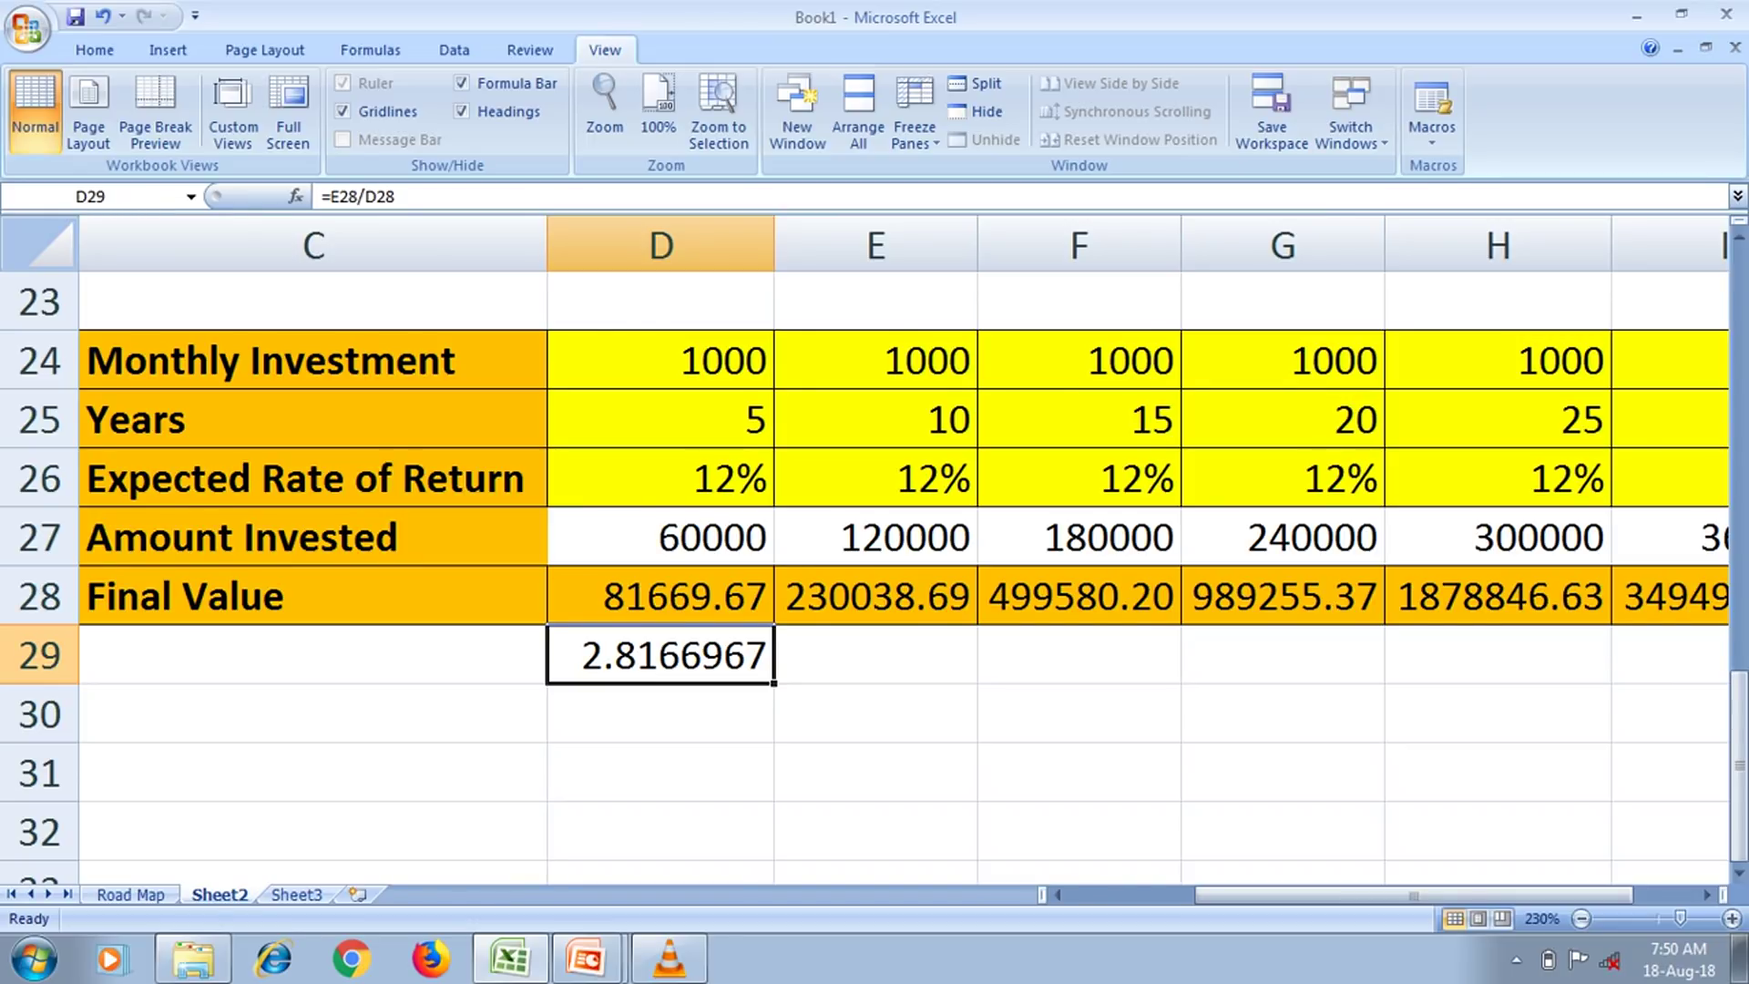
# Copy the D29 growth-ratio formula into E29, F29 and G29
pyautogui.hotkey('ctrl', 'c')
pyautogui.press('Right')
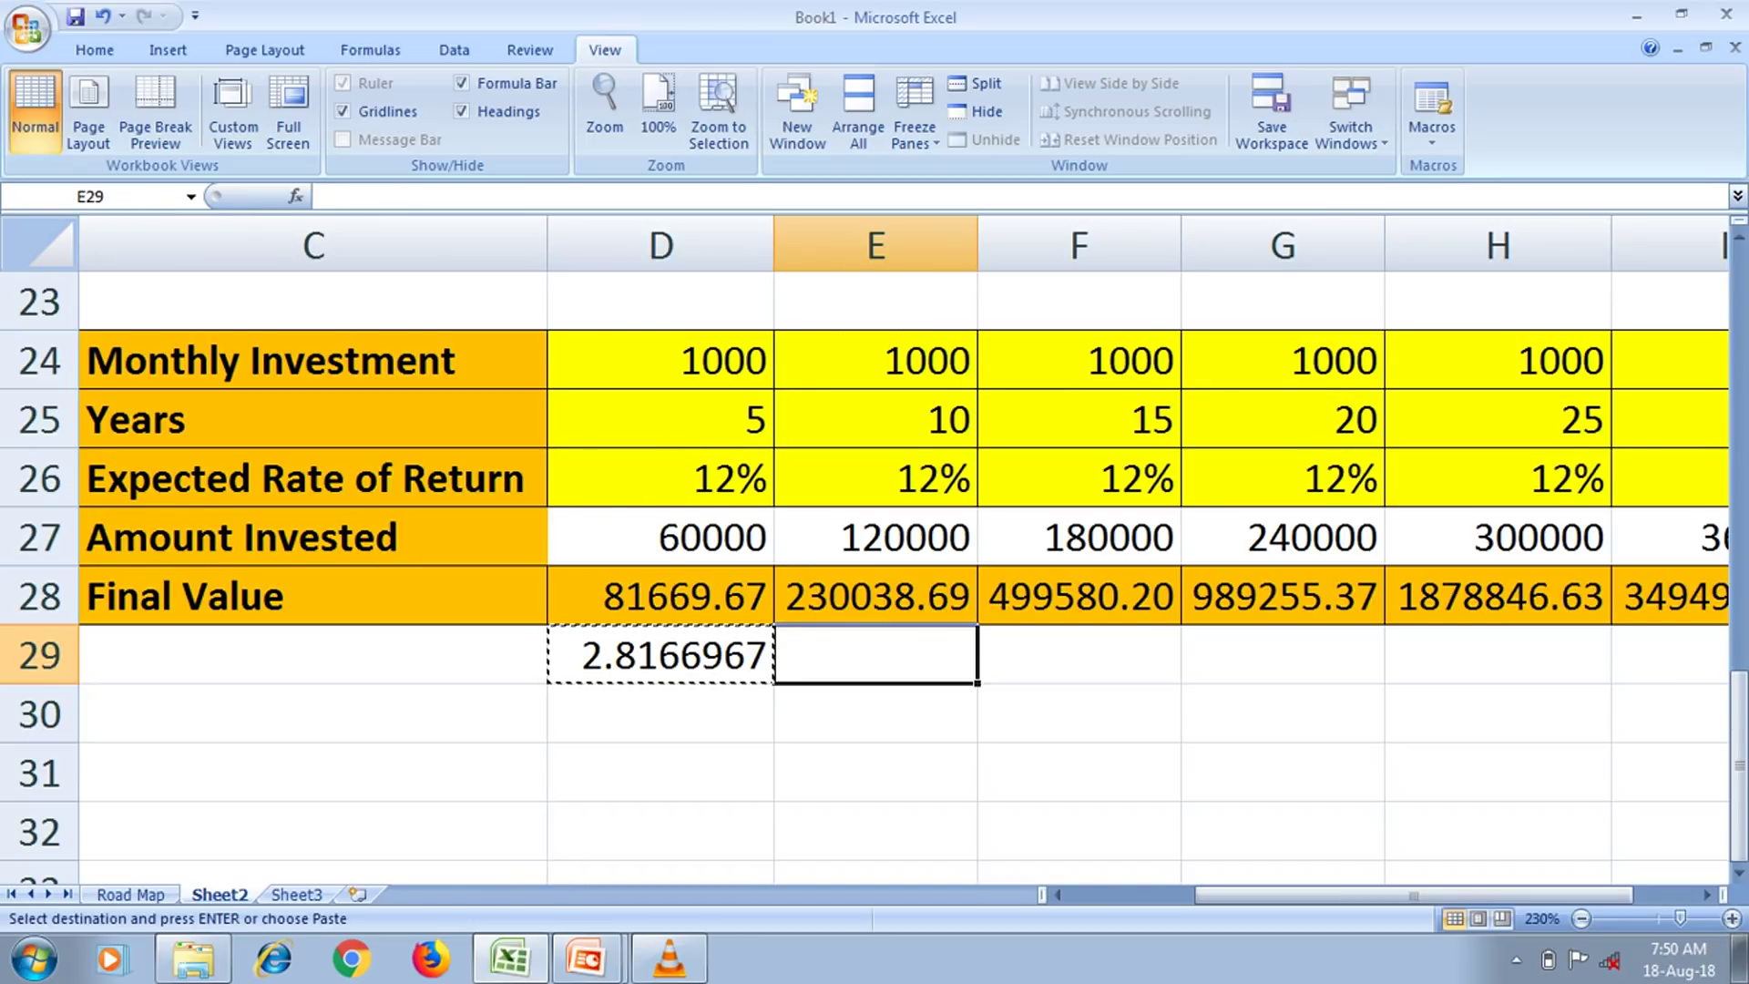
pyautogui.hotkey('ctrl', 'v')
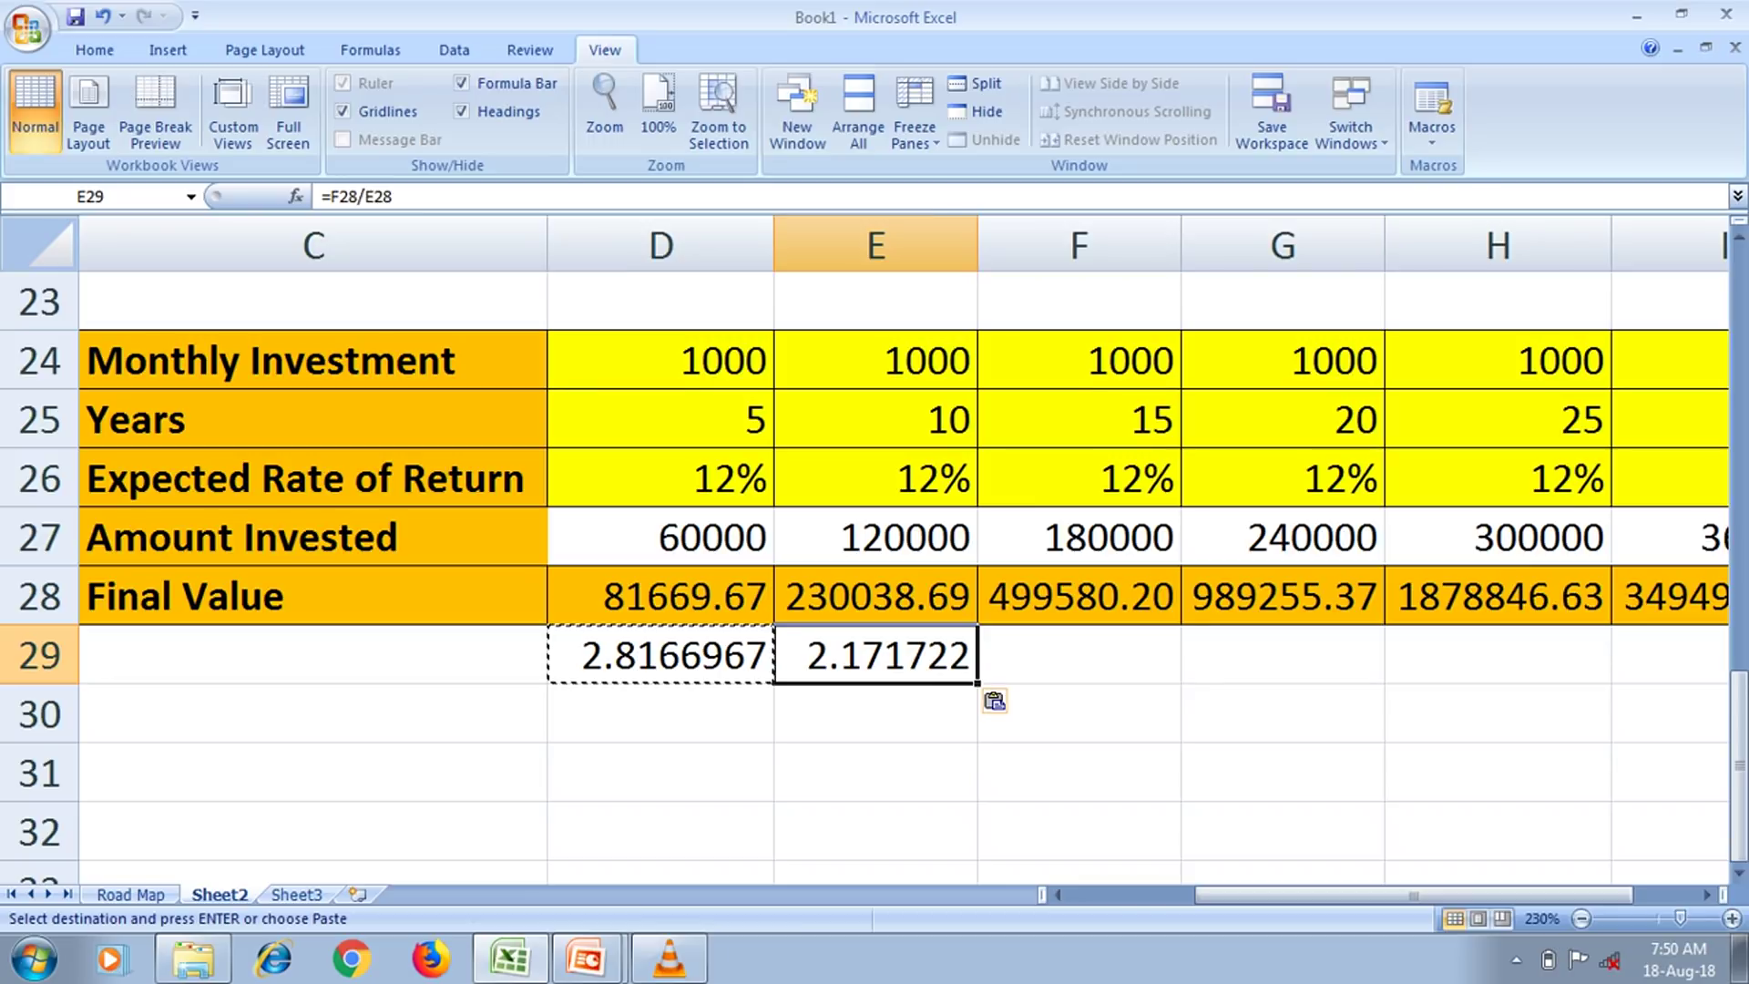
pyautogui.click(1079, 654)
pyautogui.hotkey('ctrl', 'v')
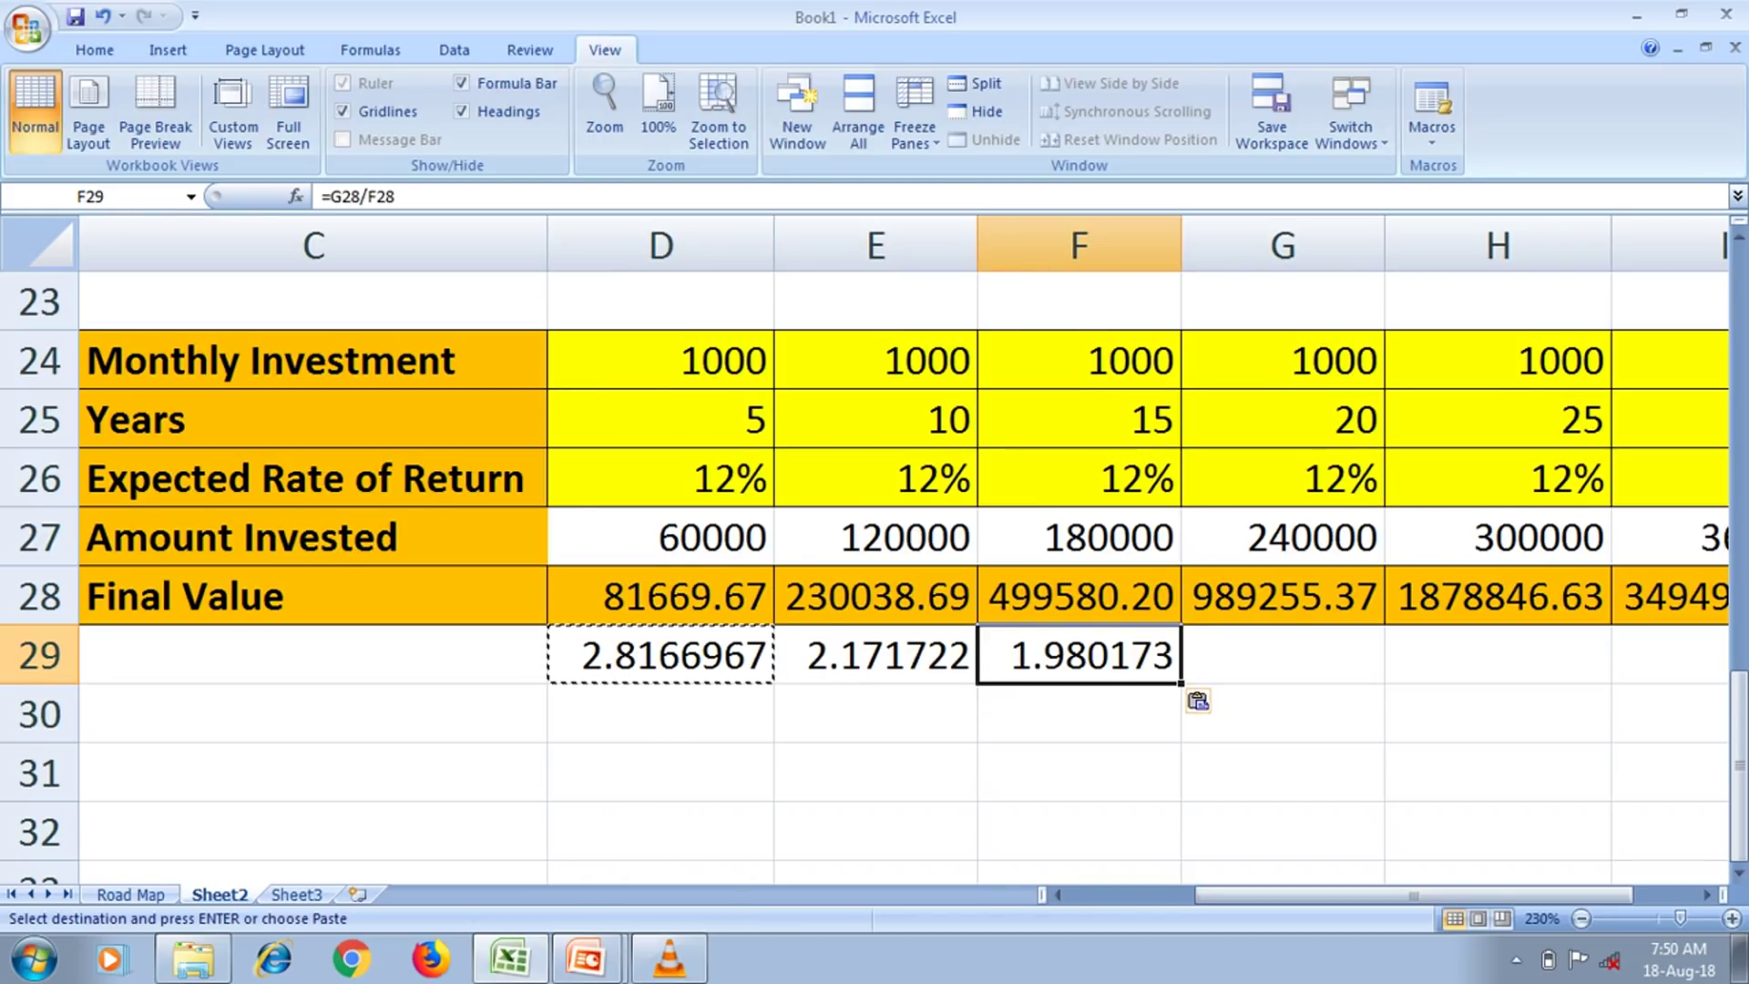
pyautogui.click(1282, 654)
pyautogui.press('Right')
pyautogui.press('Left')
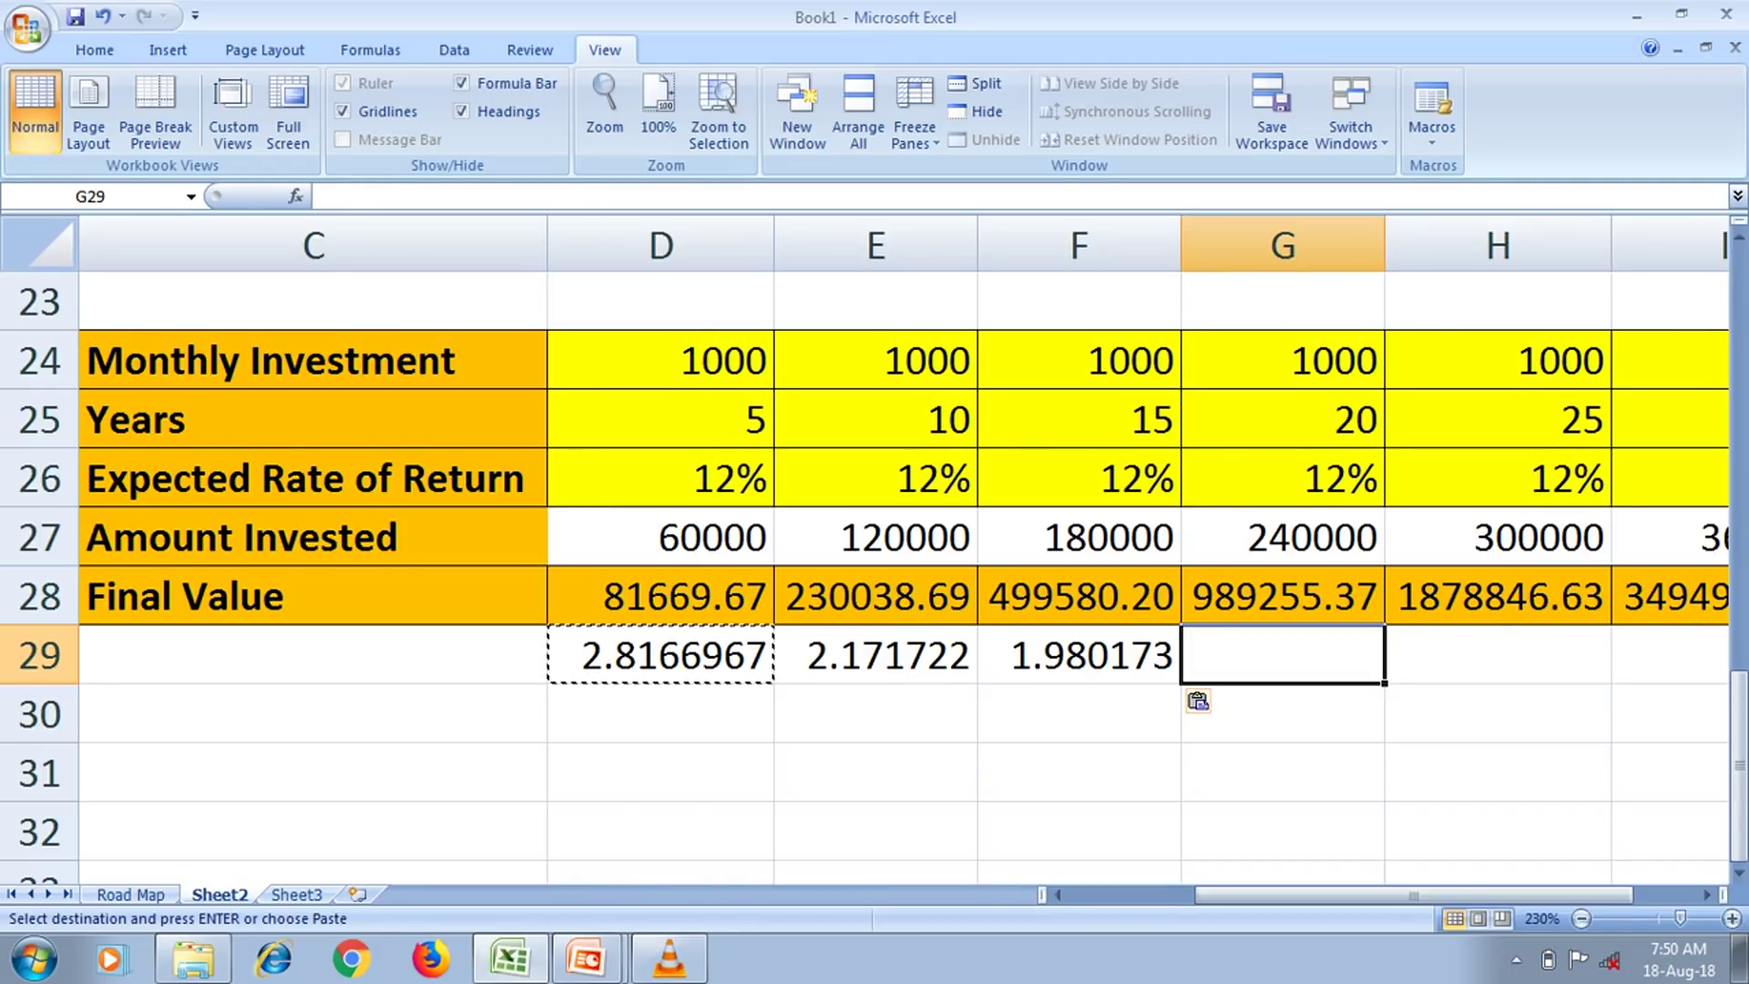
pyautogui.hotkey('ctrl', 'v')
# Paste the ratio into H29 and I29, ending at 1.8400645 for 30 years
pyautogui.press('Right')
pyautogui.press('Right')
pyautogui.press('Right')
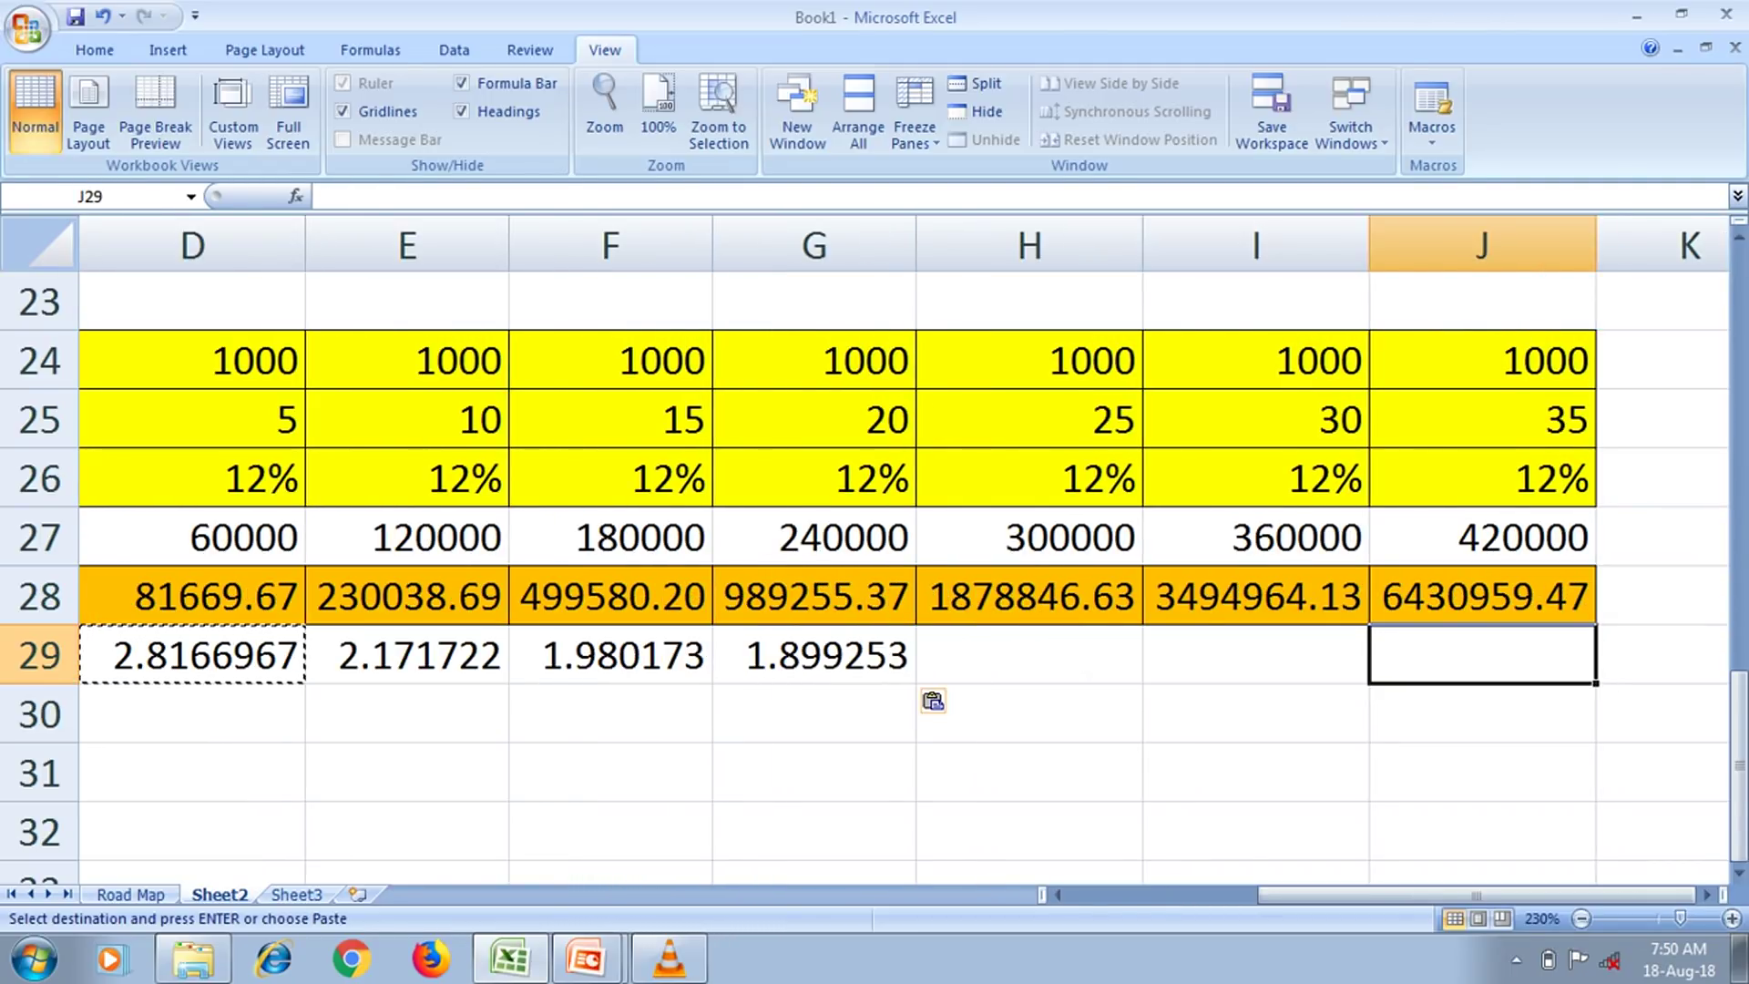
pyautogui.press('Left')
pyautogui.press('Left')
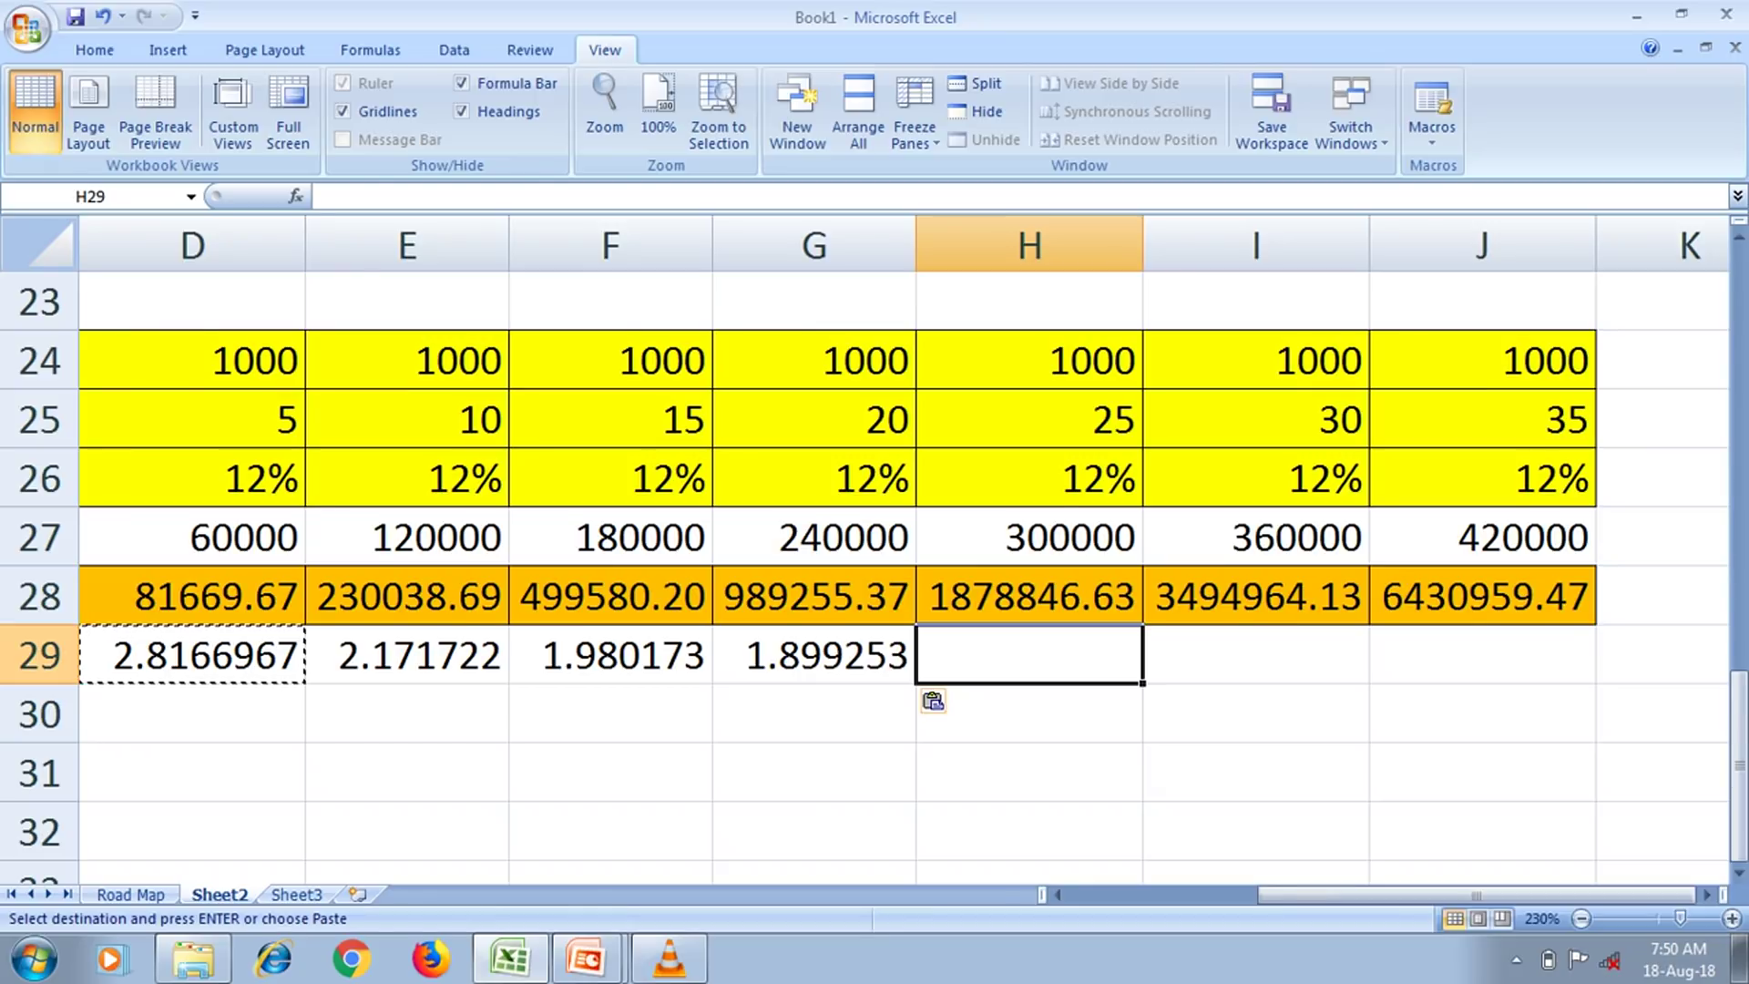
pyautogui.write('1.8601647')
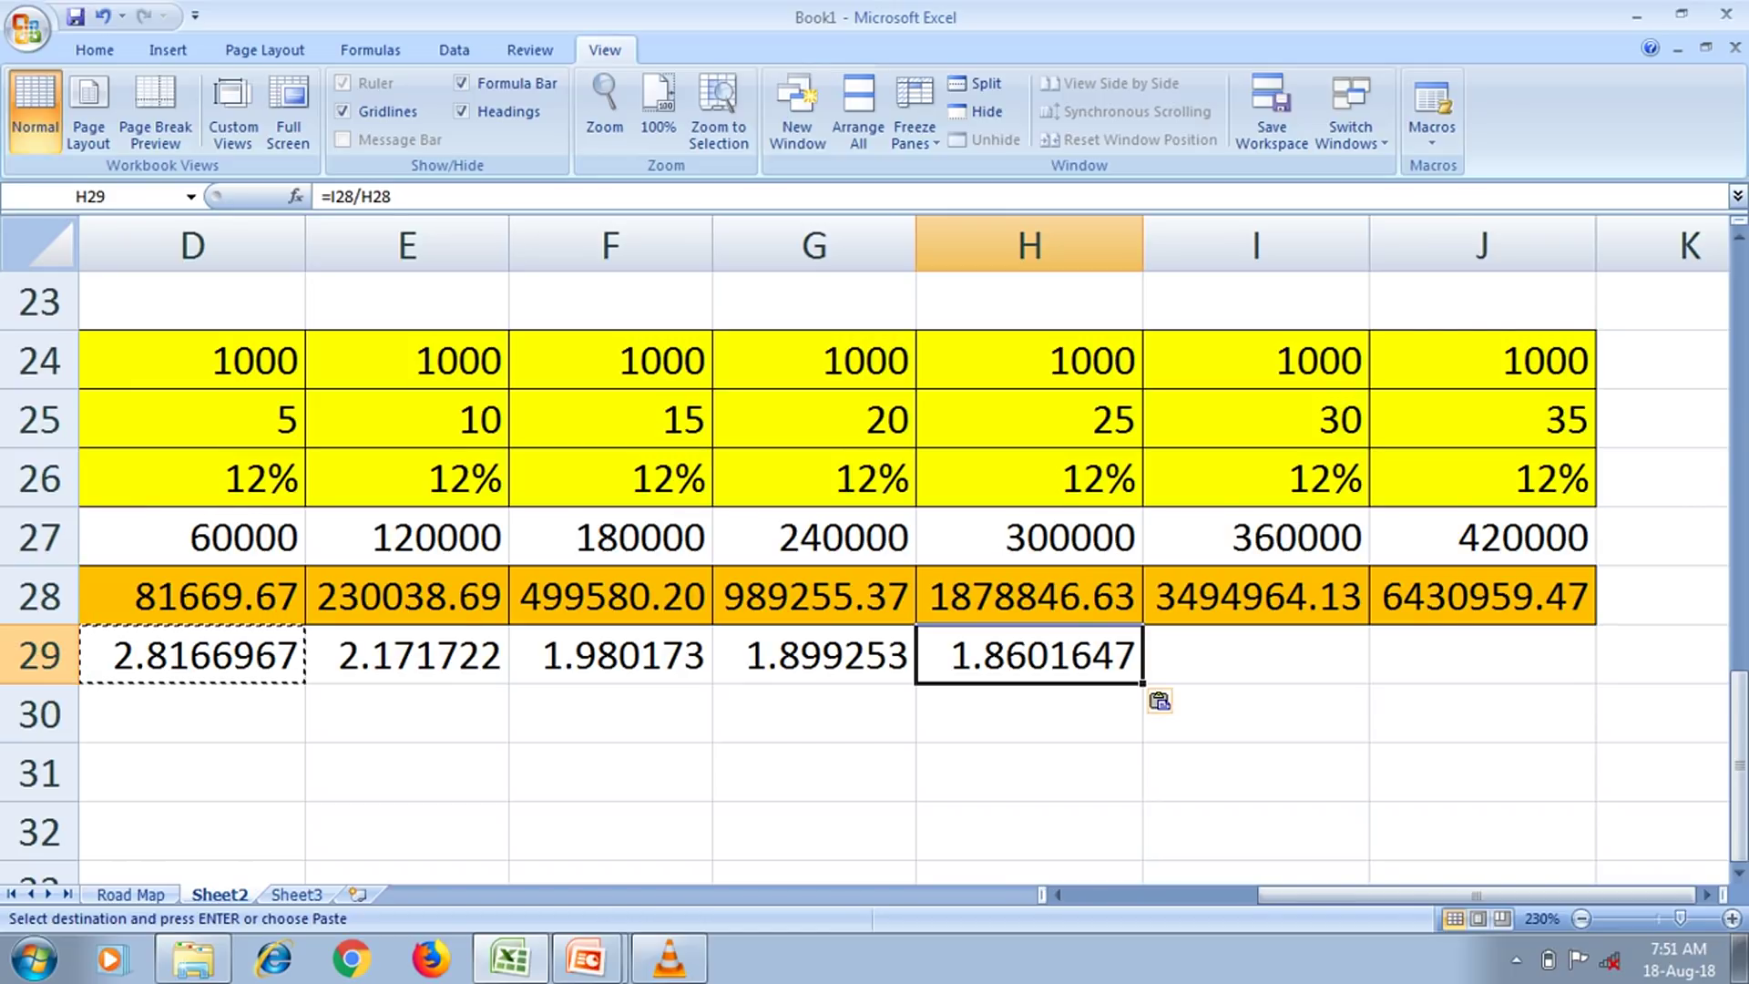
pyautogui.click(1255, 654)
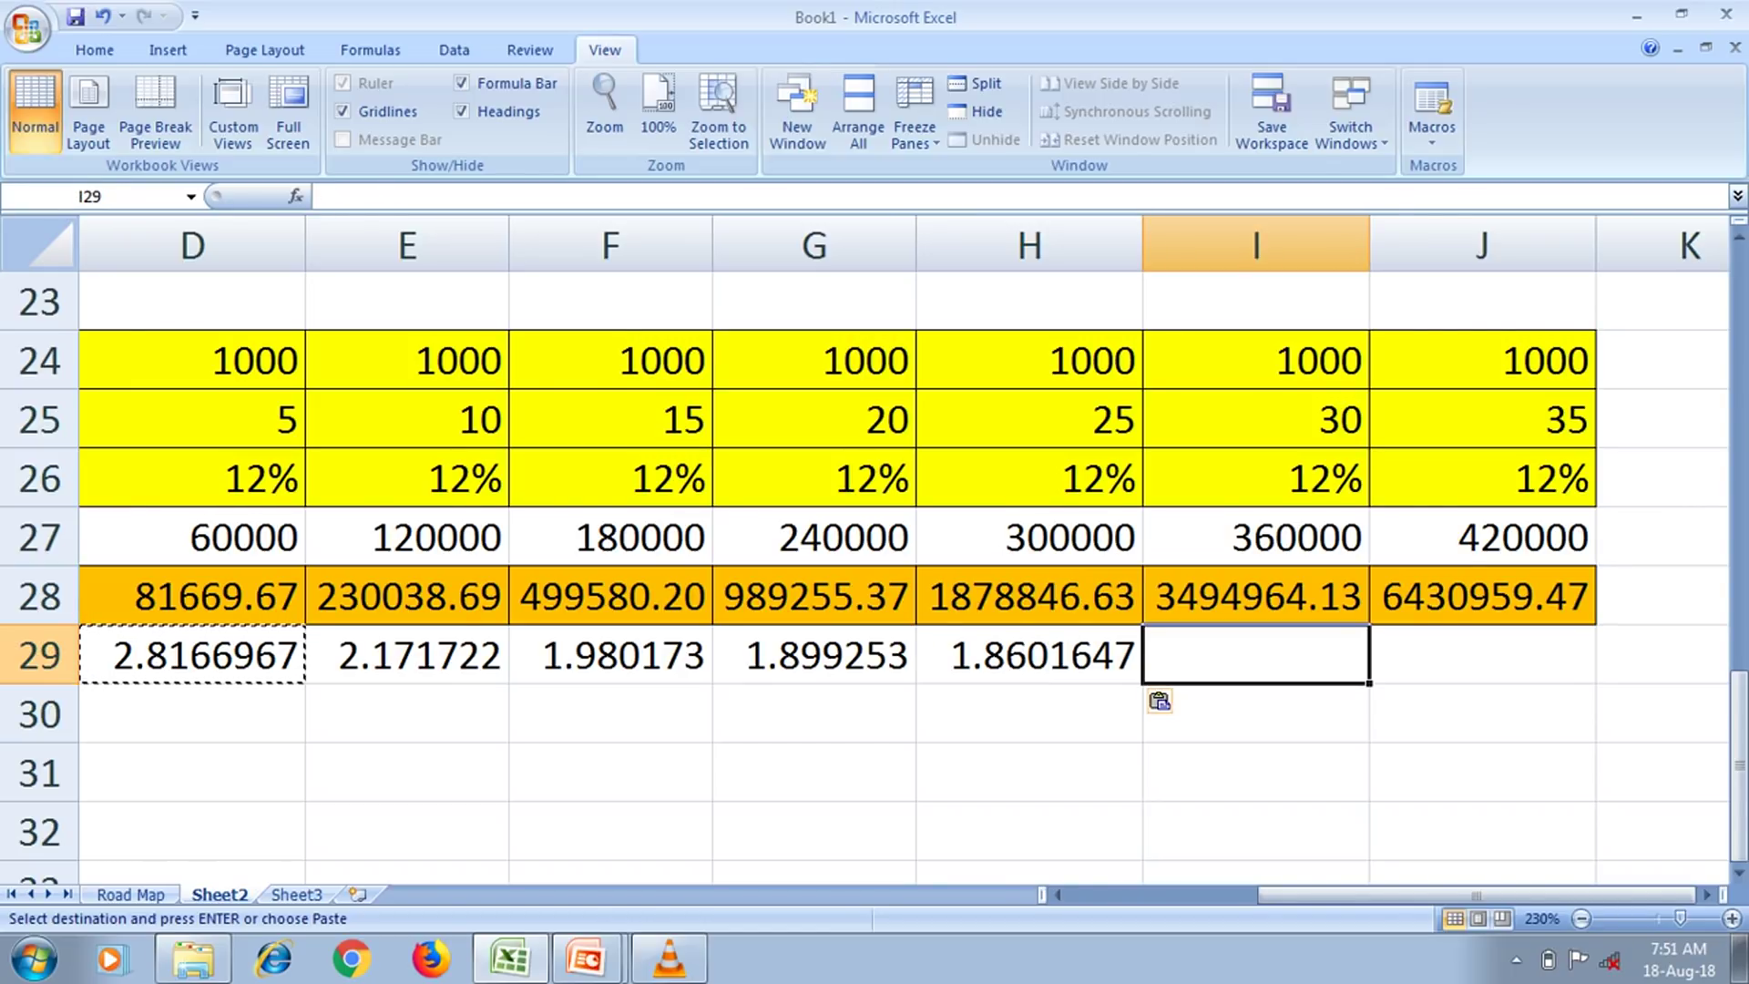
pyautogui.write('1.8400645')
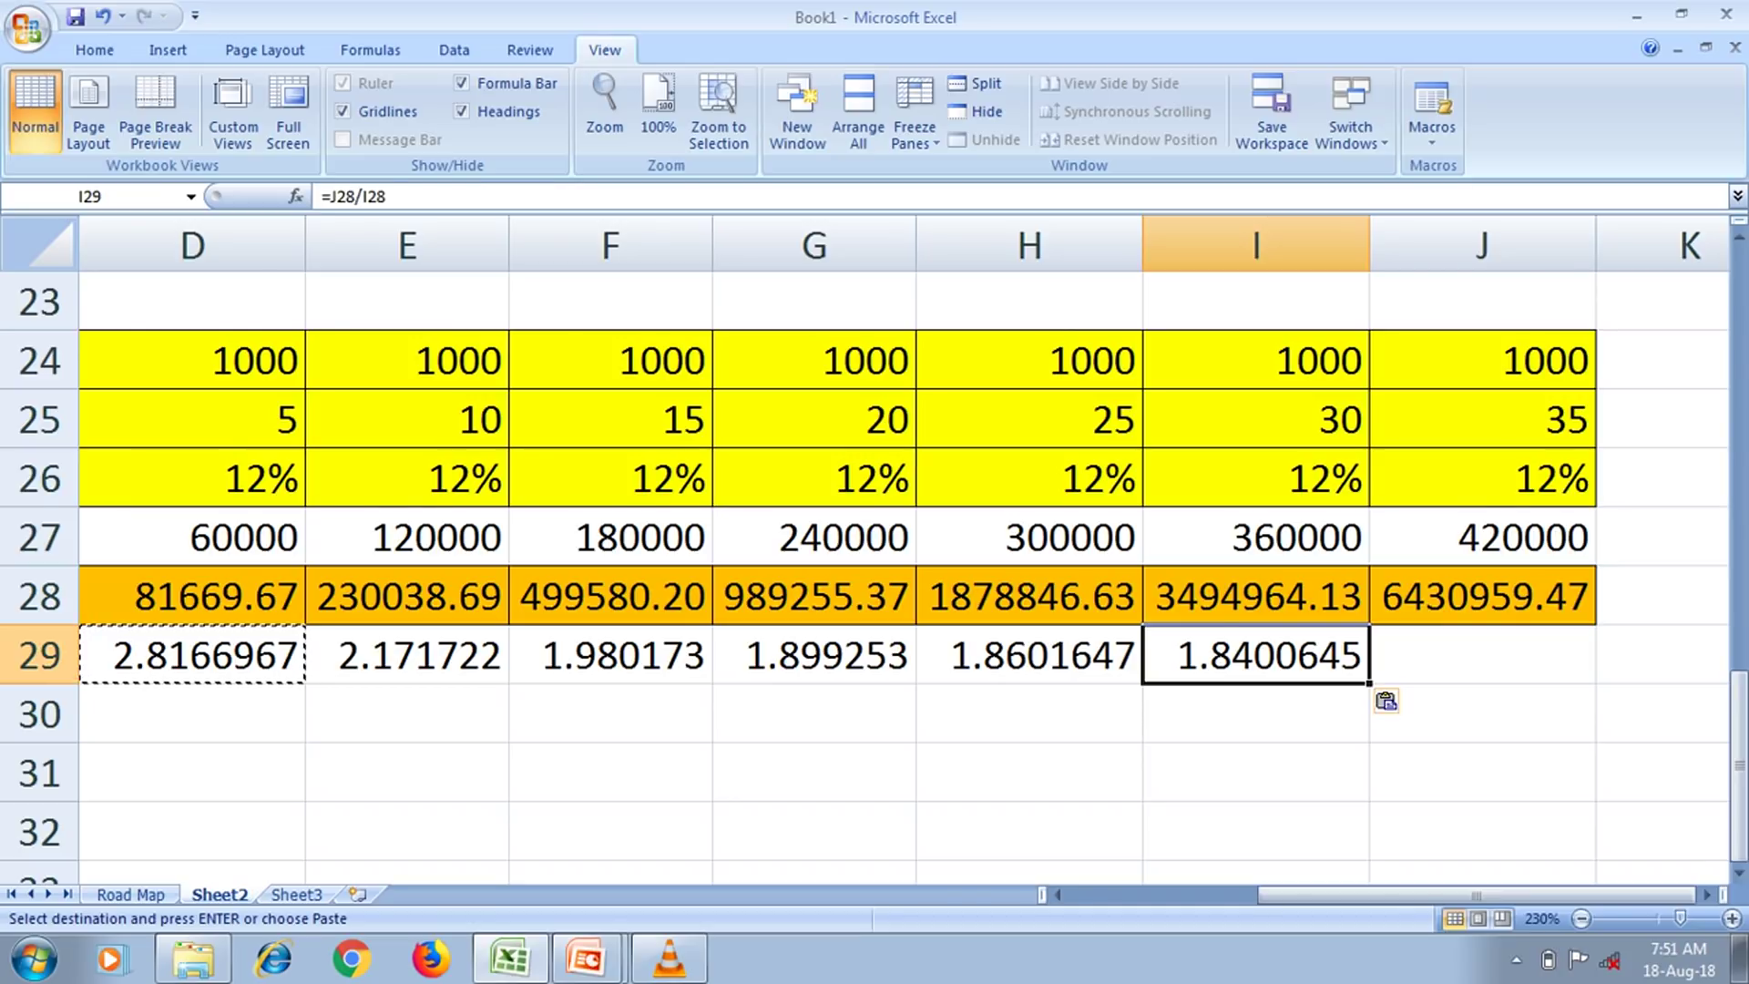
pyautogui.press('Left')
pyautogui.press('Left')
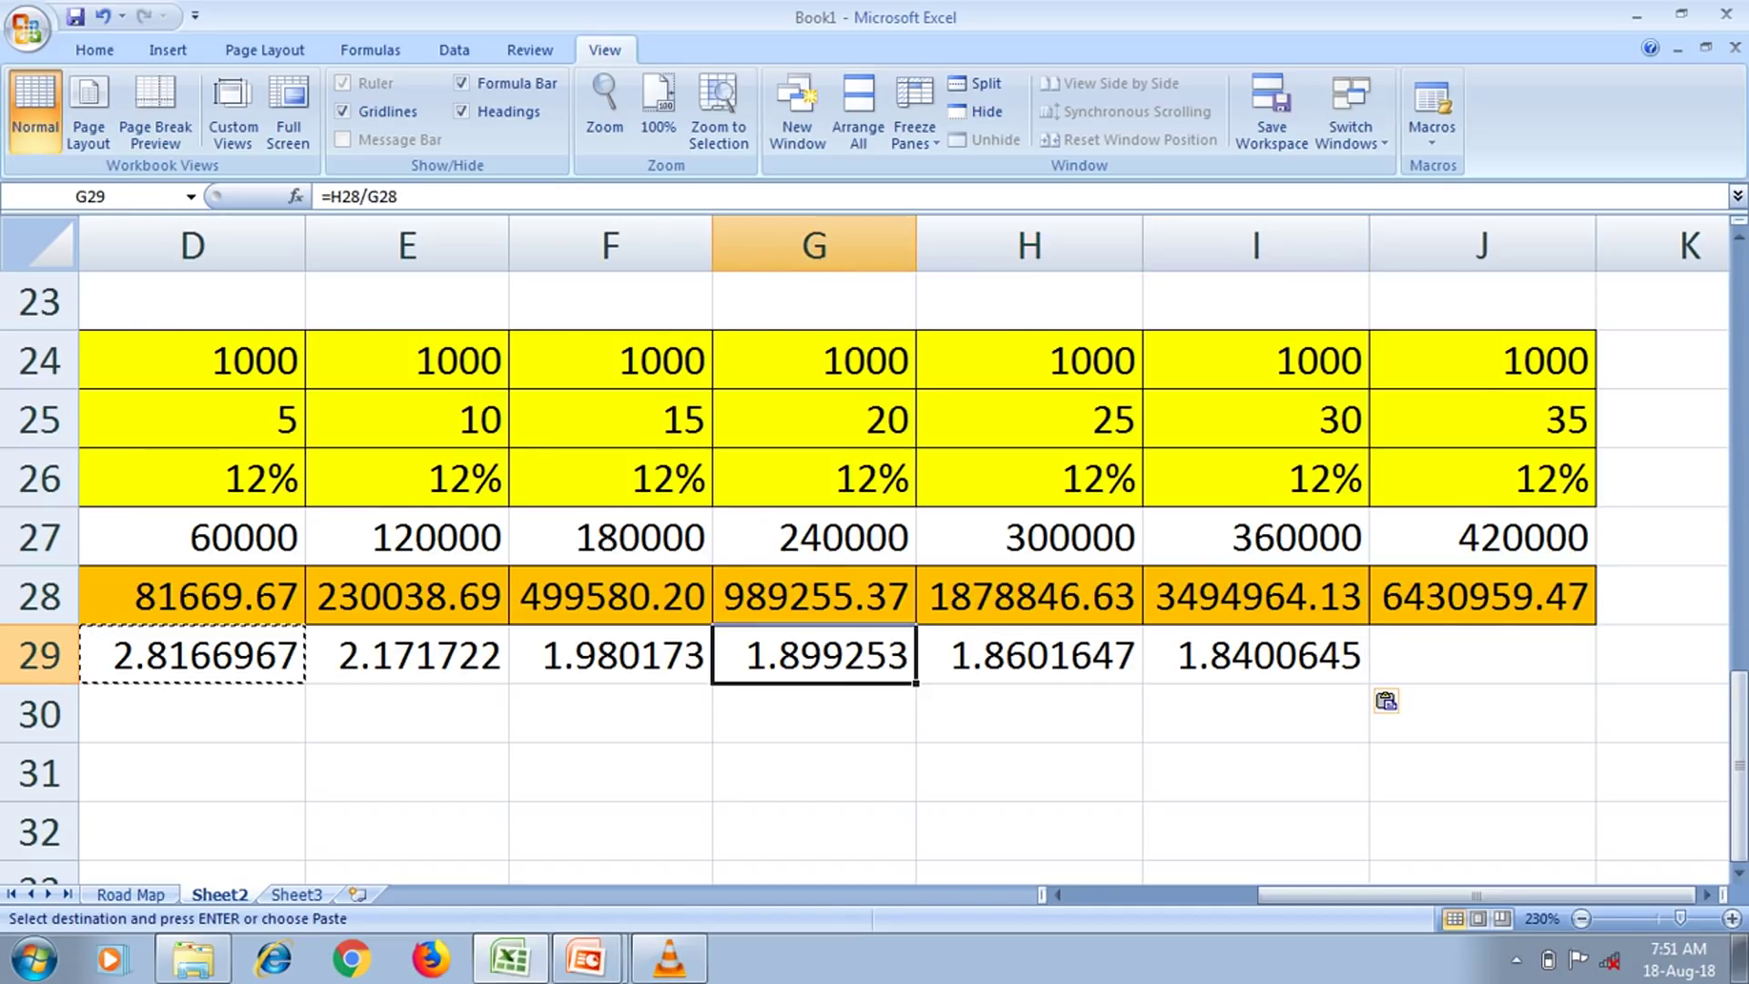
pyautogui.press('Left')
pyautogui.press('Left')
pyautogui.press('Up')
pyautogui.press('Up')
pyautogui.press('Left')
pyautogui.press('Right')
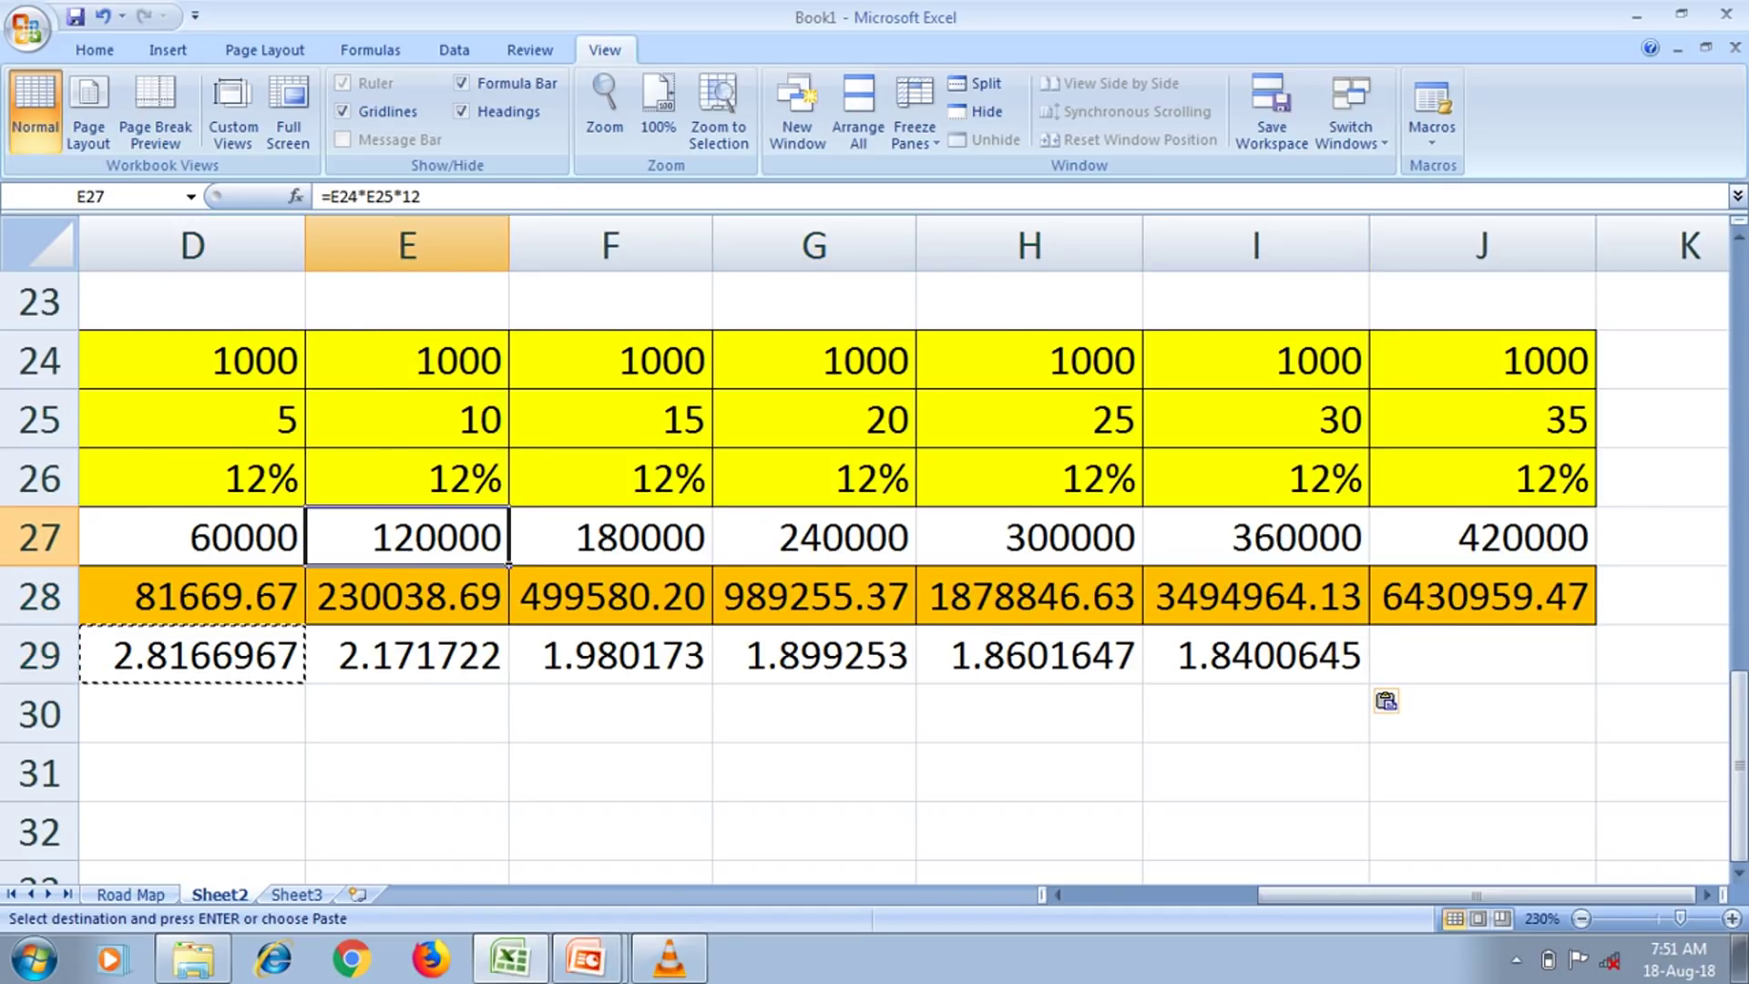
pyautogui.press('Left')
pyautogui.press('Right')
pyautogui.press('Right')
pyautogui.press('Left')
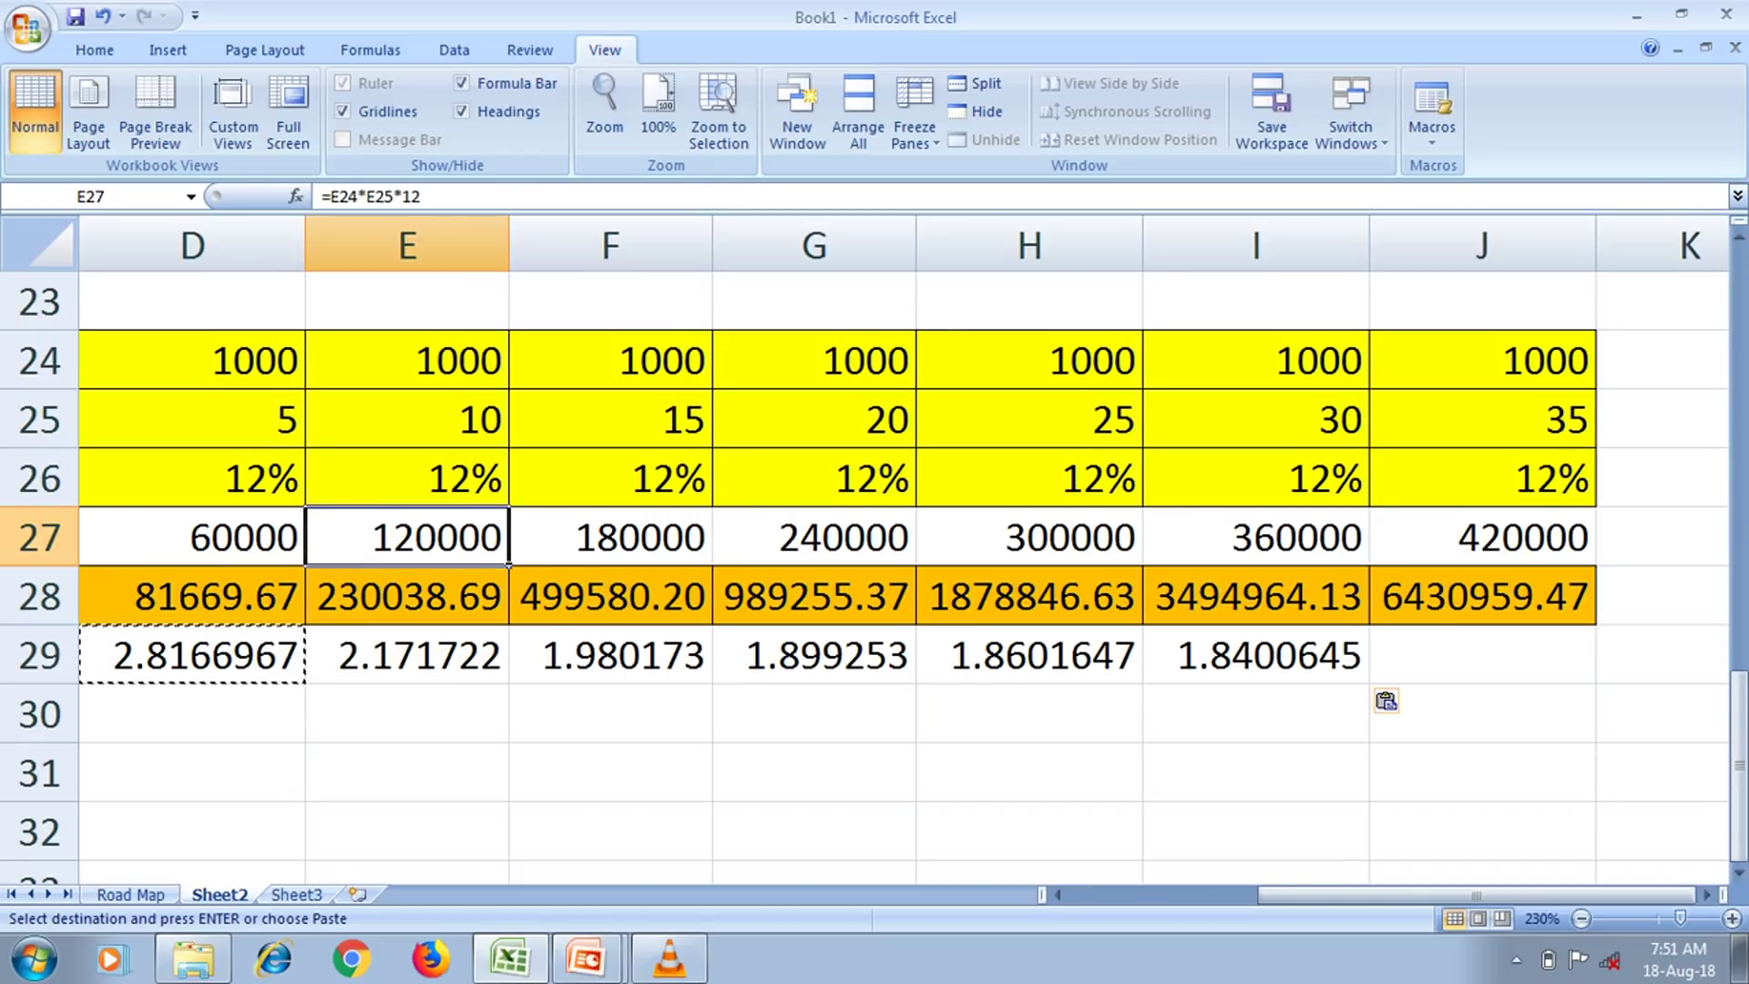
pyautogui.press('Left')
pyautogui.press('Right')
pyautogui.press('Right')
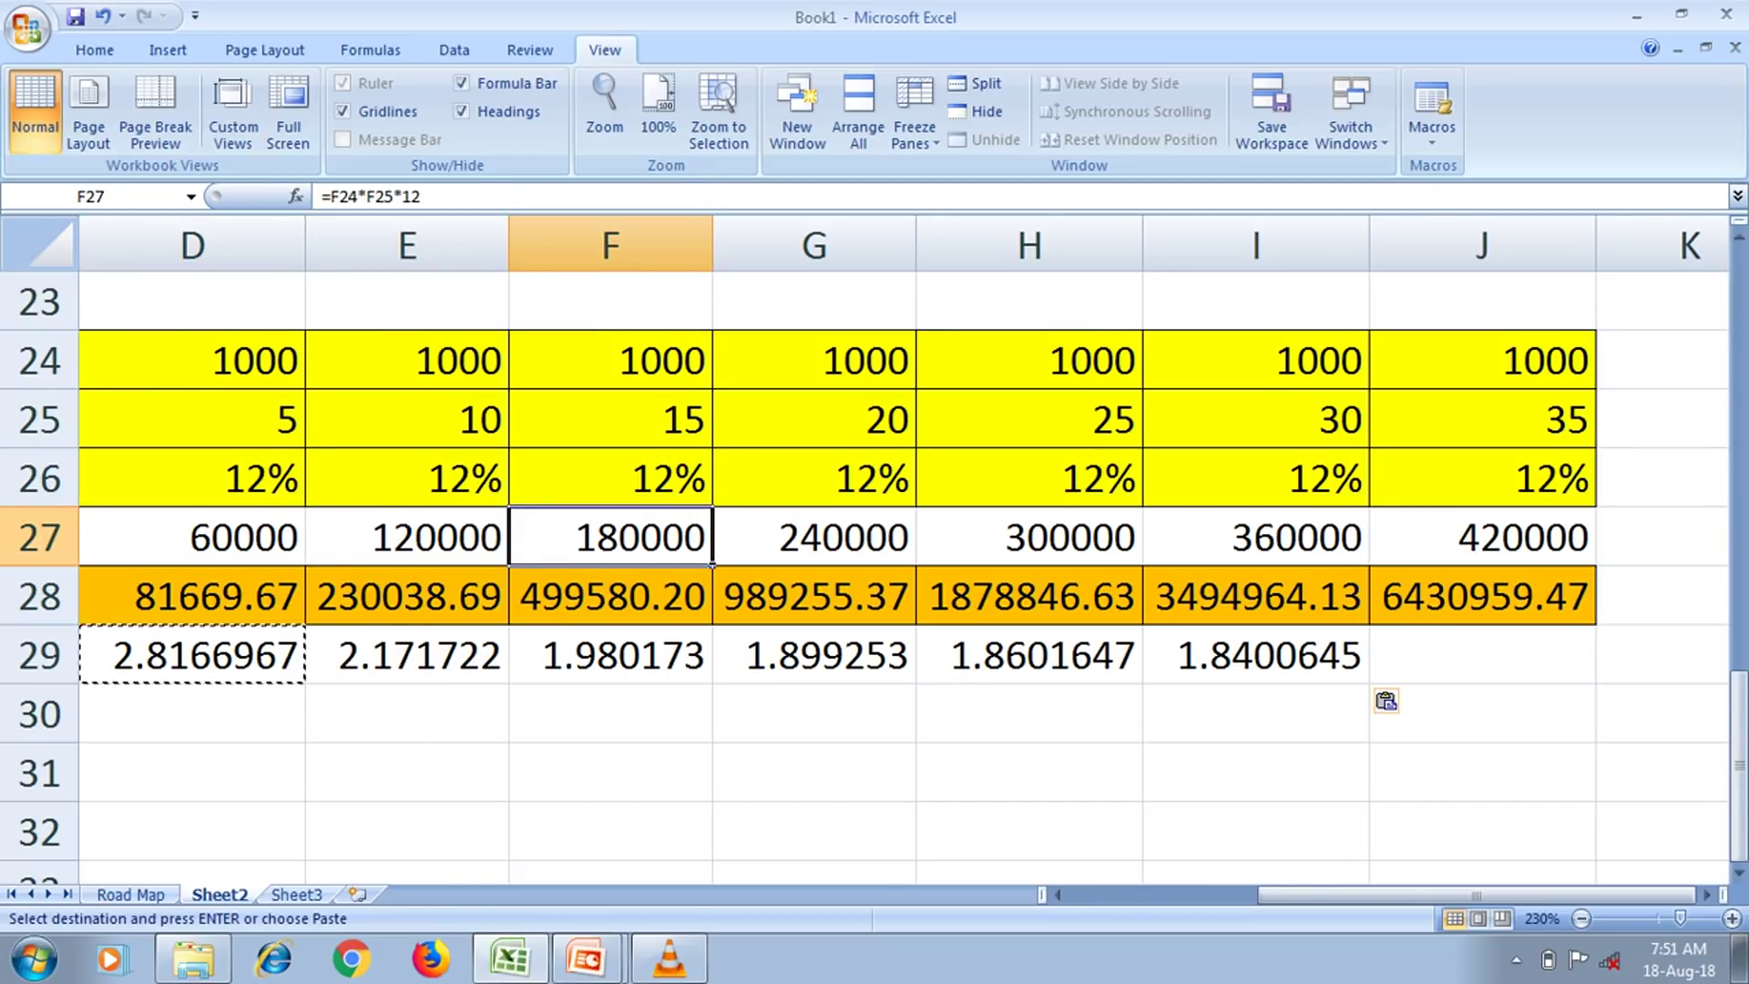
pyautogui.press('Right')
pyautogui.press('Right')
pyautogui.press('Right')
pyautogui.press('Right')
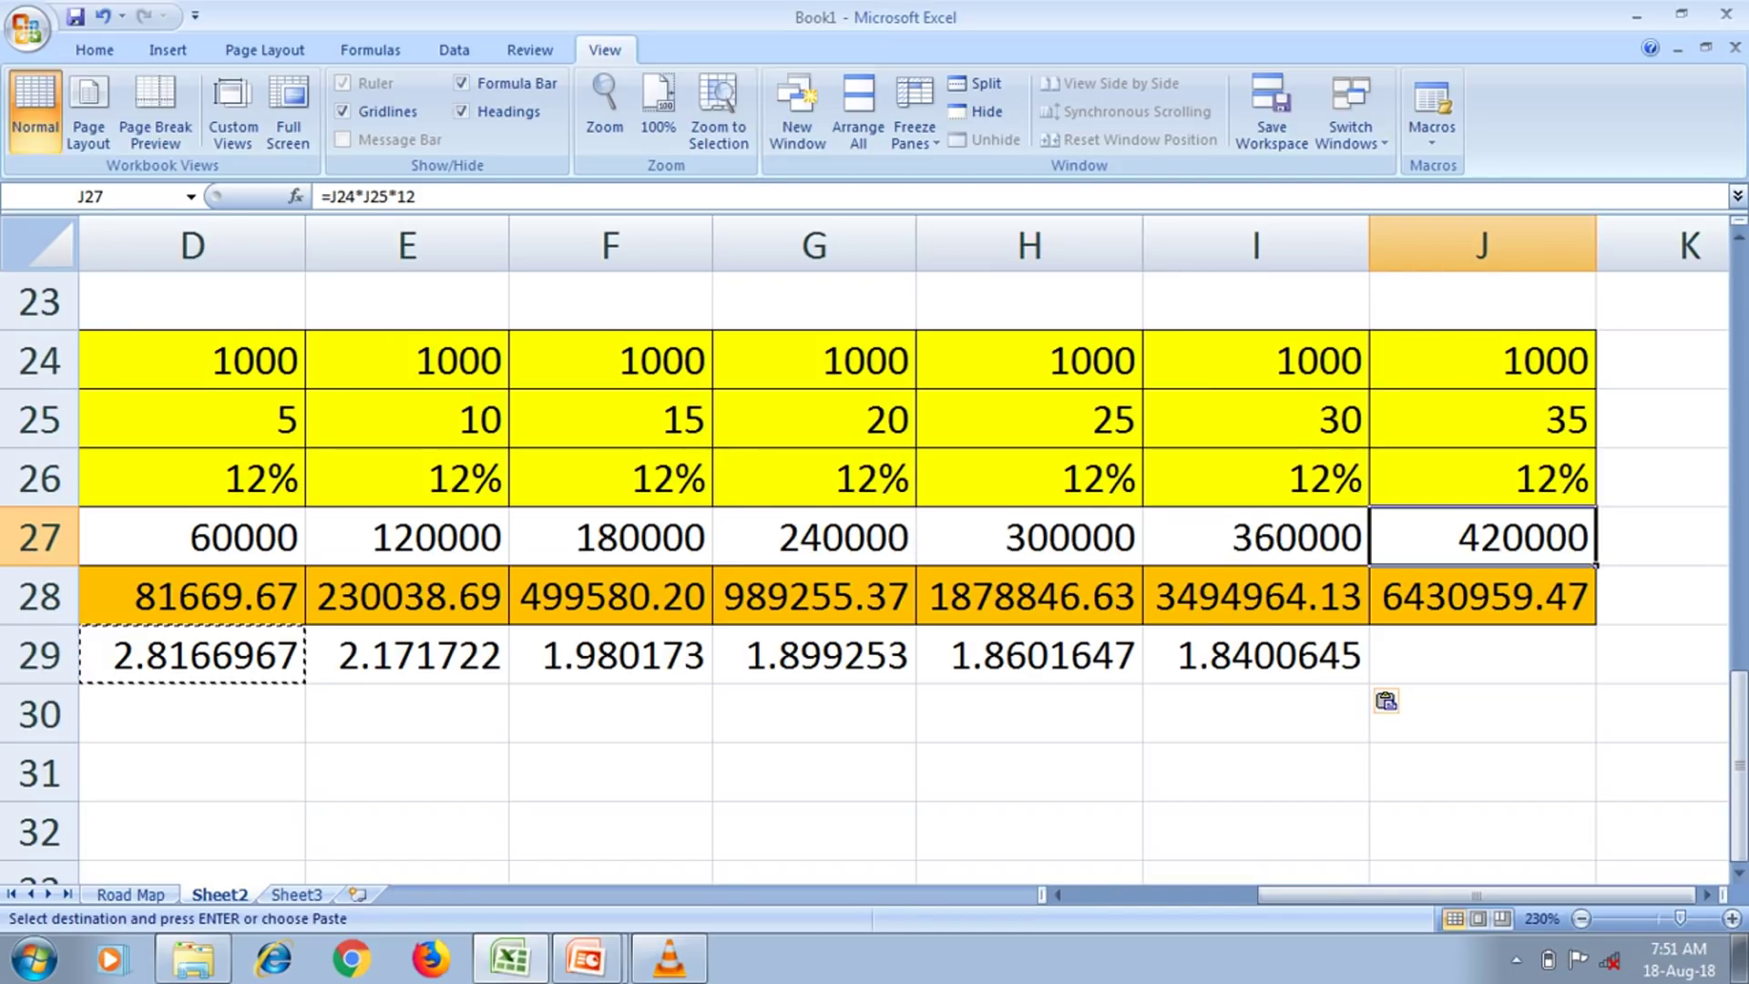
pyautogui.press('Down')
pyautogui.press('Down')
pyautogui.press('Left')
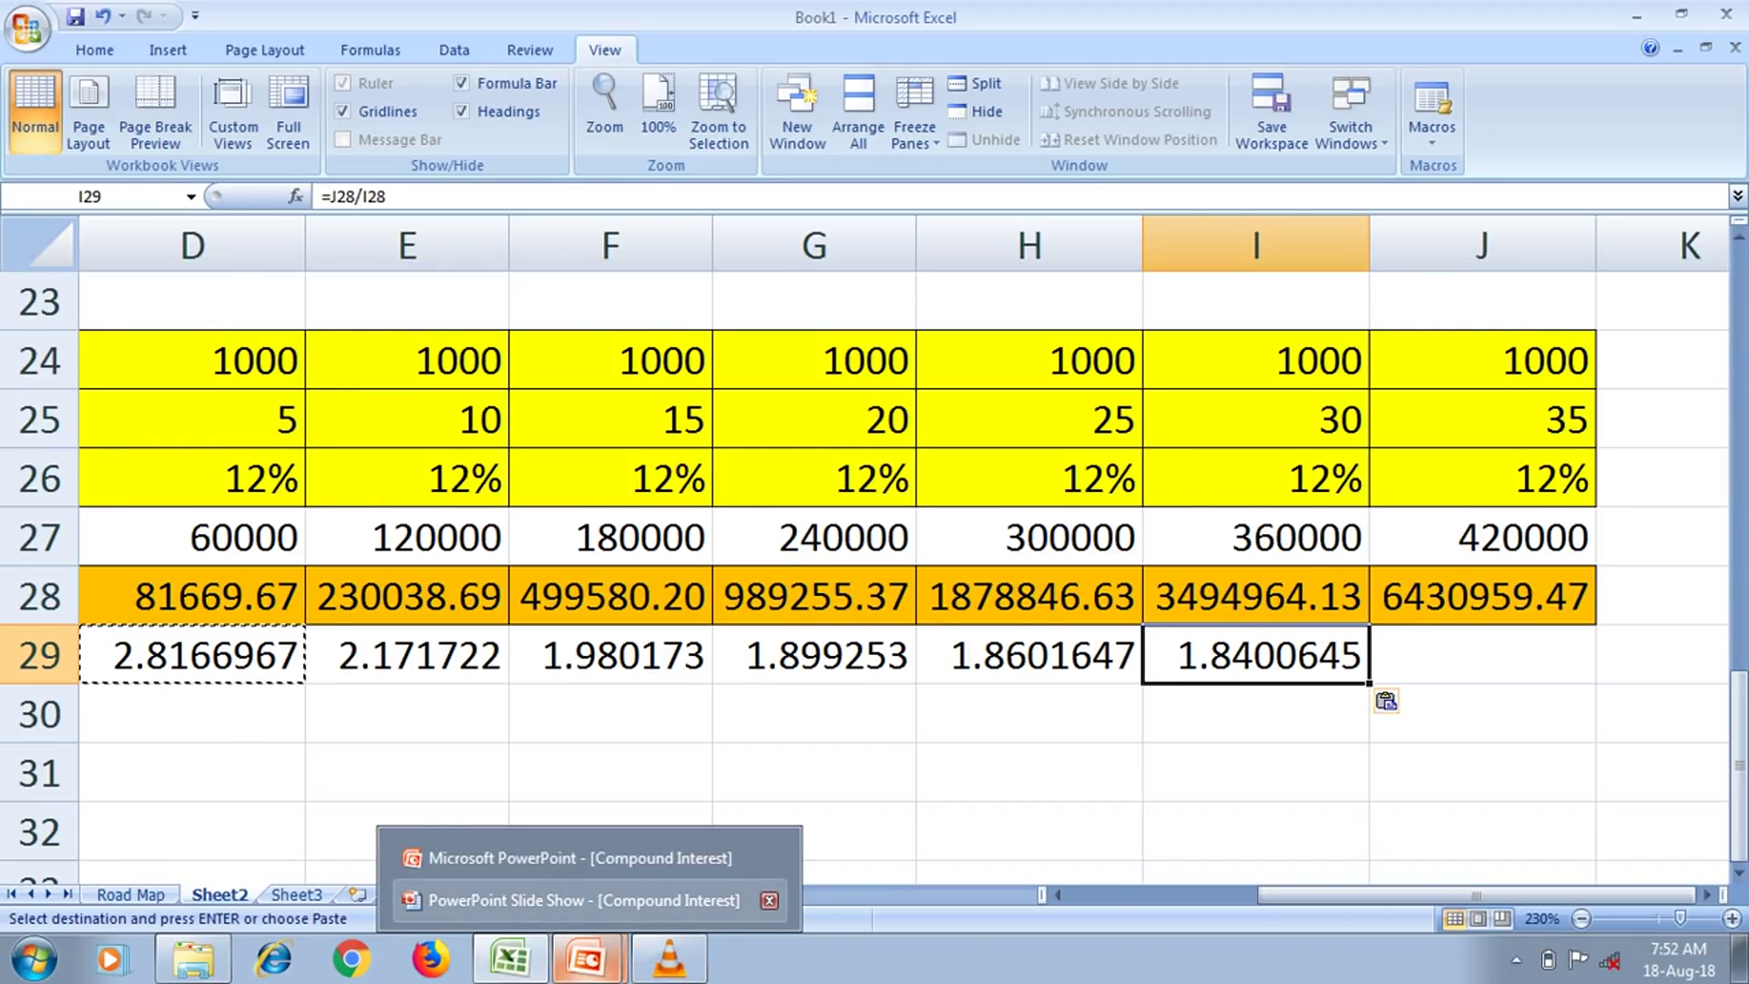
# Resume the Compound Interest slide show and advance to the contact-details slide
pyautogui.click(583, 900)
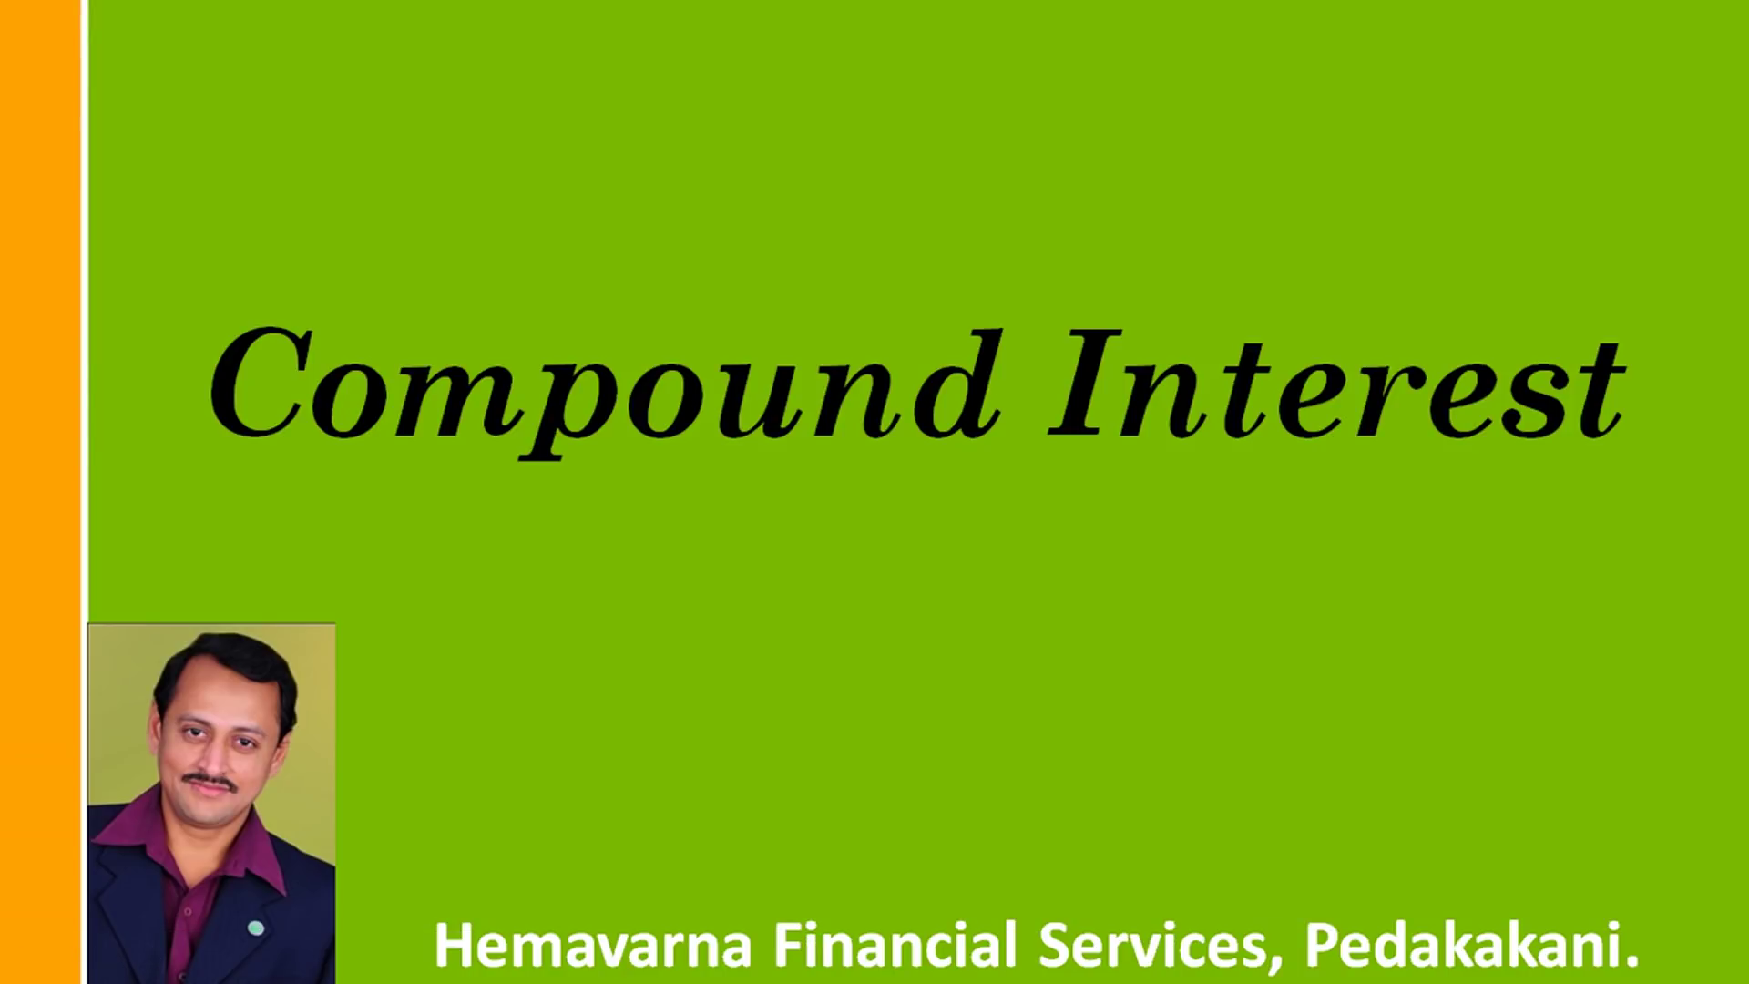
pyautogui.press('Right')
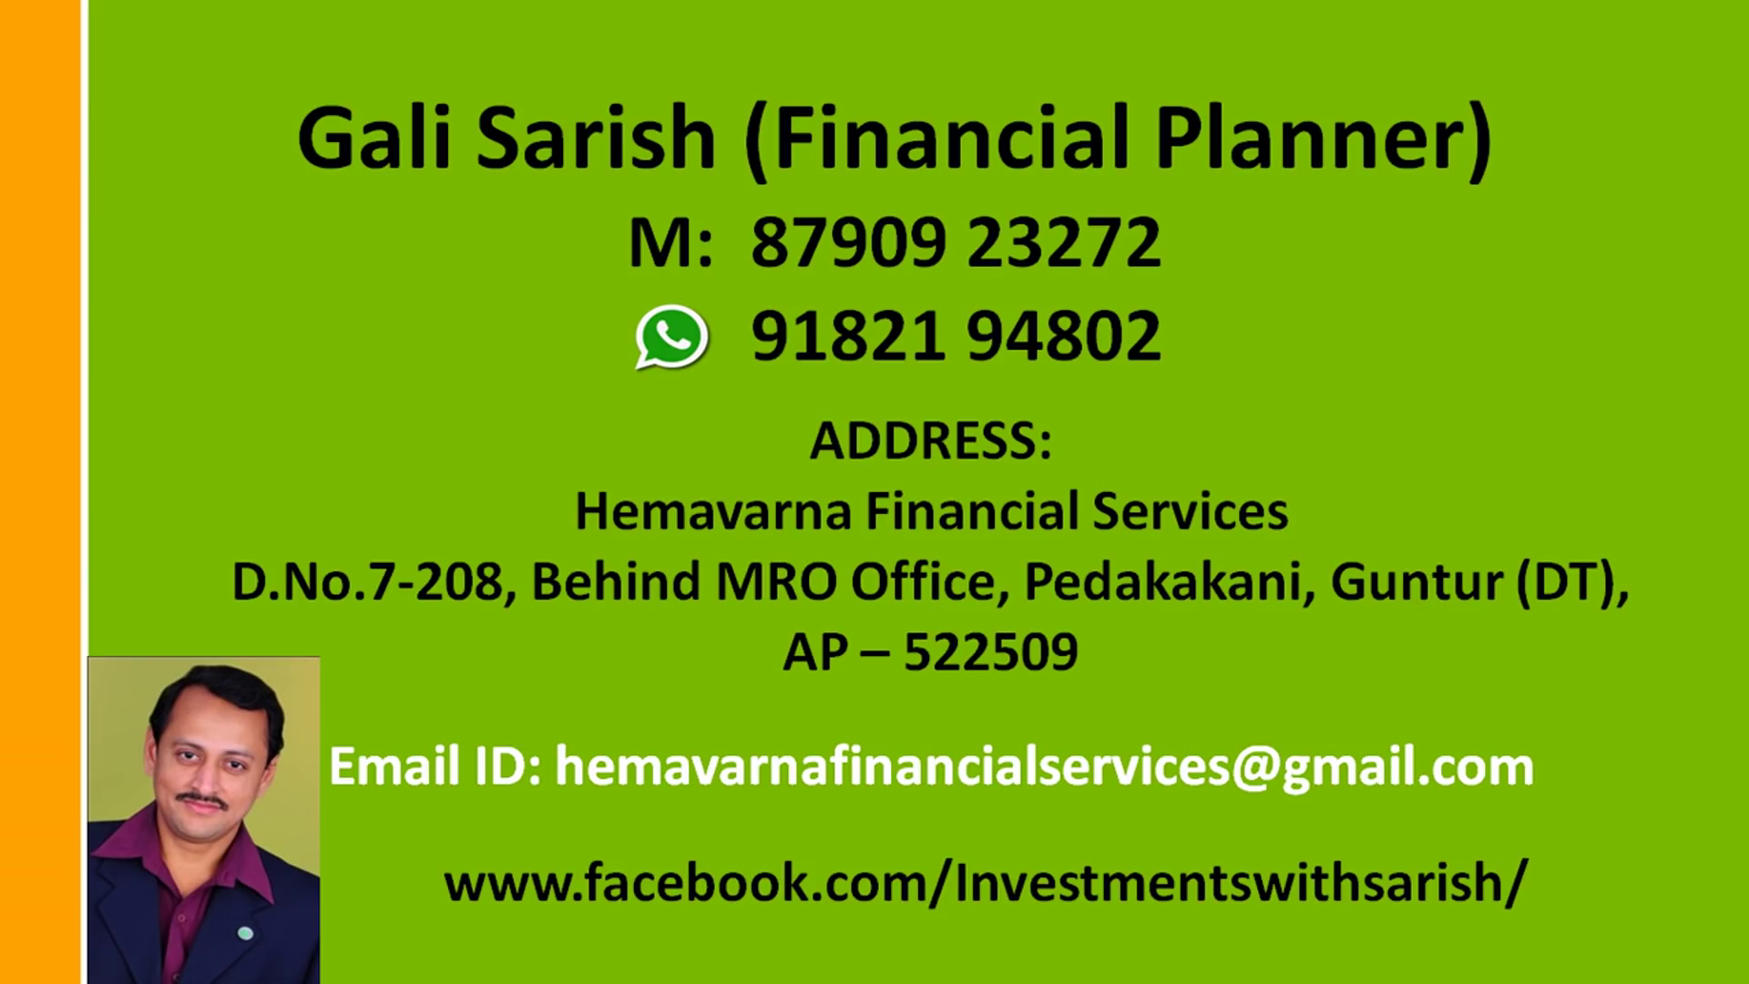